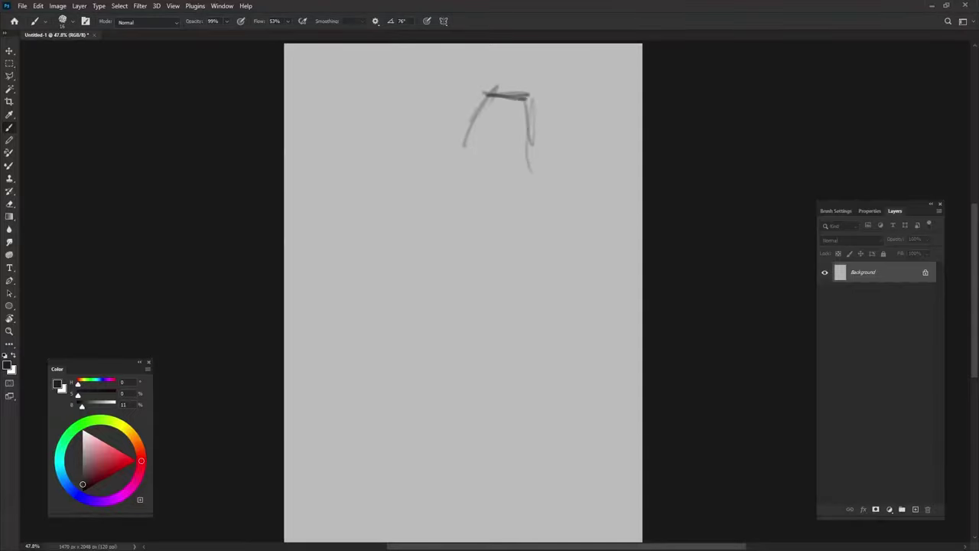
- Sketch the rough head and torso with chest and centre construction lines in dark grey
mouse_move(444, 111)
left_mouse_down()
mouse_move(482, 96)
mouse_move(474, 203)
left_mouse_up()
mouse_move(468, 130)
left_mouse_down()
mouse_move(455, 214)
mouse_move(560, 187)
mouse_move(528, 256)
left_mouse_up()
left_click_drag(444, 277, 522, 269)
mouse_move(419, 203)
left_mouse_down()
mouse_move(433, 288)
mouse_move(394, 378)
left_mouse_up()
mouse_move(421, 375)
left_mouse_down()
mouse_move(285, 388)
mouse_move(425, 375)
left_mouse_up()
mouse_move(556, 189)
left_mouse_down()
mouse_move(572, 234)
mouse_move(509, 252)
left_mouse_up()
left_click_drag(535, 212, 448, 256)
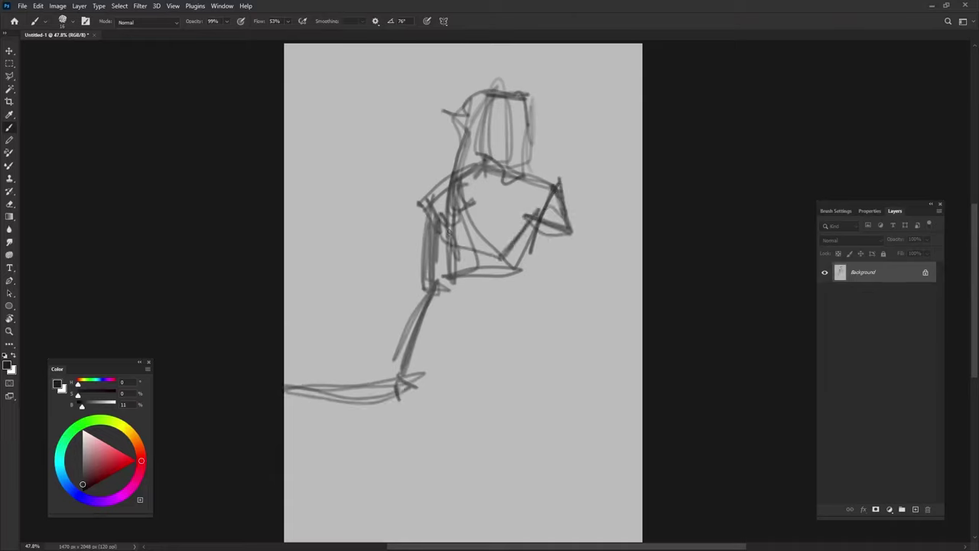
left_click_drag(490, 207, 491, 259)
left_click_drag(433, 190, 555, 182)
left_click_drag(558, 191, 570, 282)
- Sketch the right arm down to the hand, the hip lines and an oval pelvis
left_click_drag(539, 230, 570, 233)
left_click_drag(574, 277, 552, 354)
mouse_move(545, 288)
left_mouse_down()
mouse_move(536, 375)
mouse_move(544, 383)
left_mouse_up()
left_click_drag(534, 367, 565, 398)
left_click_drag(529, 226, 528, 309)
left_click_drag(535, 253, 528, 321)
left_click_drag(463, 272, 528, 260)
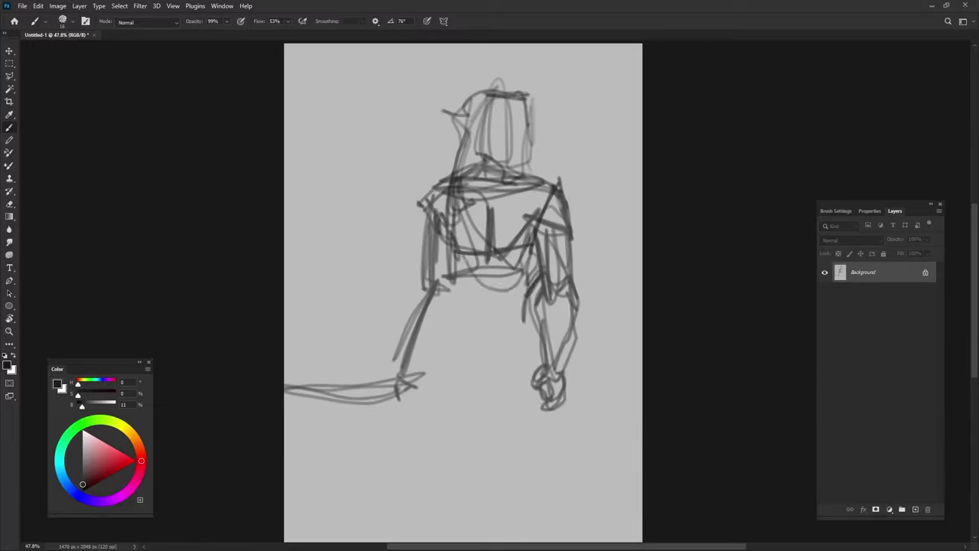
left_click_drag(436, 210, 440, 272)
mouse_move(432, 268)
left_mouse_down()
mouse_move(512, 264)
mouse_move(482, 348)
left_mouse_up()
- Sketch the skirt, long diagonal leg lines and zig-zag robe cloth down to the canvas bottom
left_click_drag(524, 284, 505, 340)
mouse_move(433, 359)
left_mouse_down()
mouse_move(516, 333)
mouse_move(482, 414)
left_mouse_up()
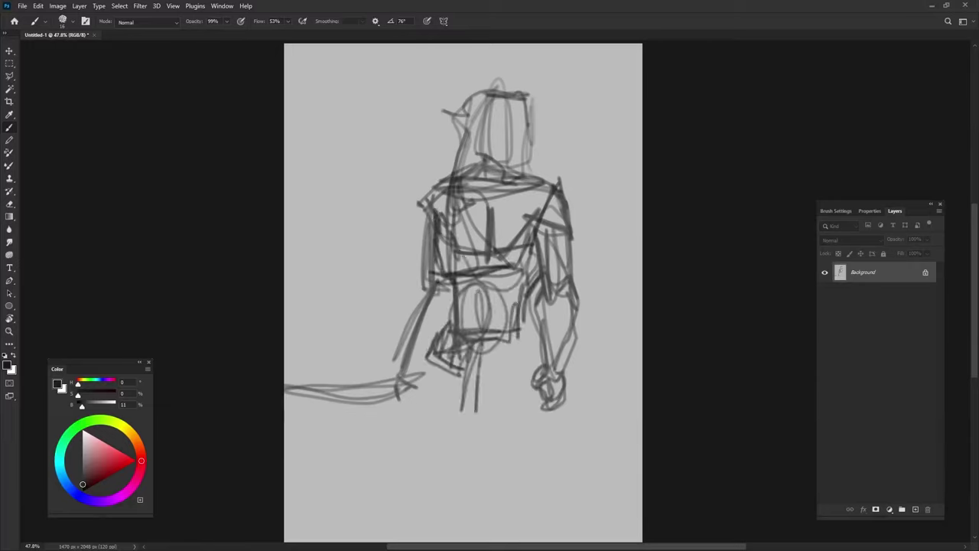
mouse_move(540, 322)
left_mouse_down()
mouse_move(490, 378)
mouse_move(429, 382)
left_mouse_up()
left_click_drag(436, 368, 398, 535)
mouse_move(468, 444)
left_mouse_down()
mouse_move(545, 366)
mouse_move(604, 528)
left_mouse_up()
left_click_drag(462, 536, 601, 497)
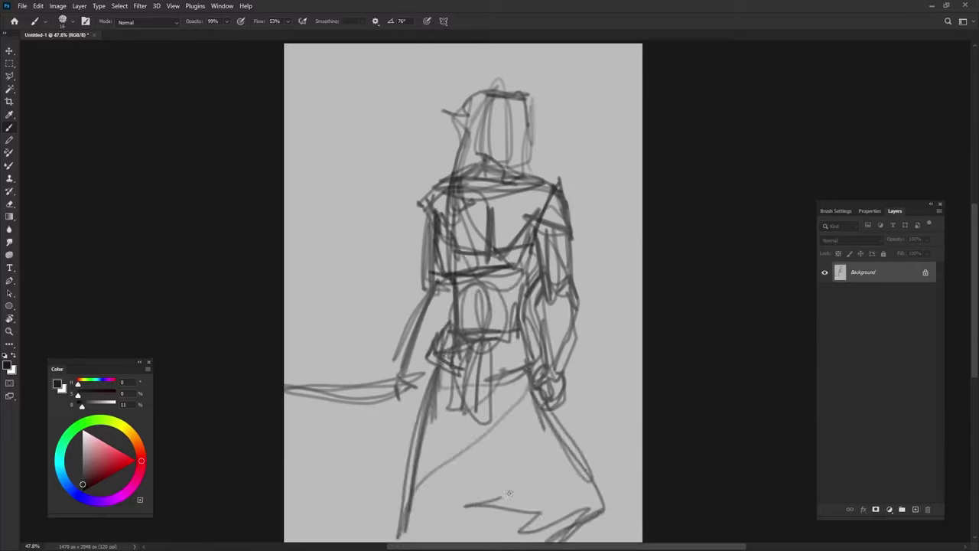
left_click_drag(467, 459, 562, 528)
left_click_drag(456, 391, 535, 513)
left_click_drag(536, 478, 597, 532)
- Strengthen the shoulder line, right shoulder marks and left torso edge
mouse_move(428, 211)
left_mouse_down()
mouse_move(424, 310)
mouse_move(562, 180)
left_mouse_up()
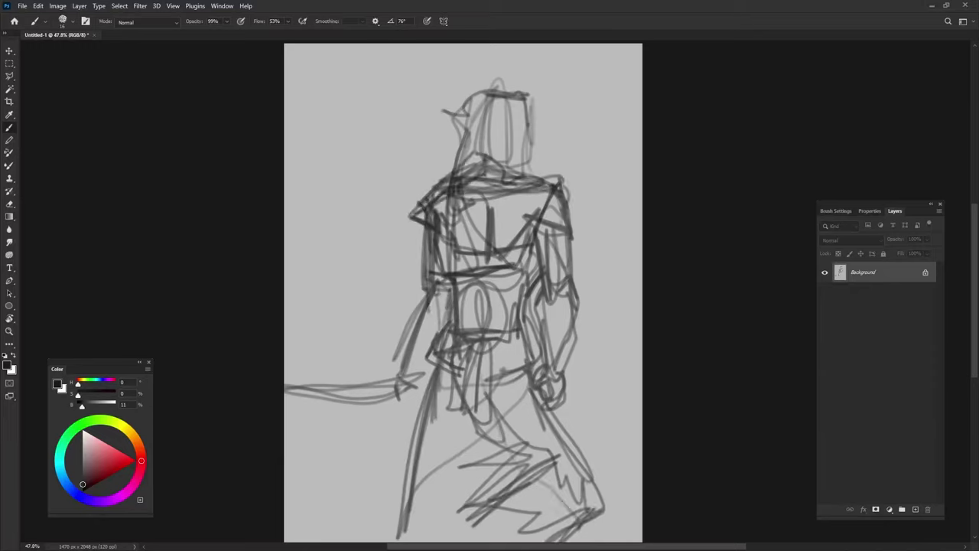
left_click_drag(429, 264, 405, 382)
left_click_drag(563, 218, 543, 241)
left_click_drag(421, 375, 394, 425)
- Extend the sword line and block soft grey shading over the head, torso and legs
mouse_move(432, 234)
left_mouse_down()
mouse_move(413, 402)
mouse_move(287, 413)
left_mouse_up()
left_click_drag(489, 92, 505, 291)
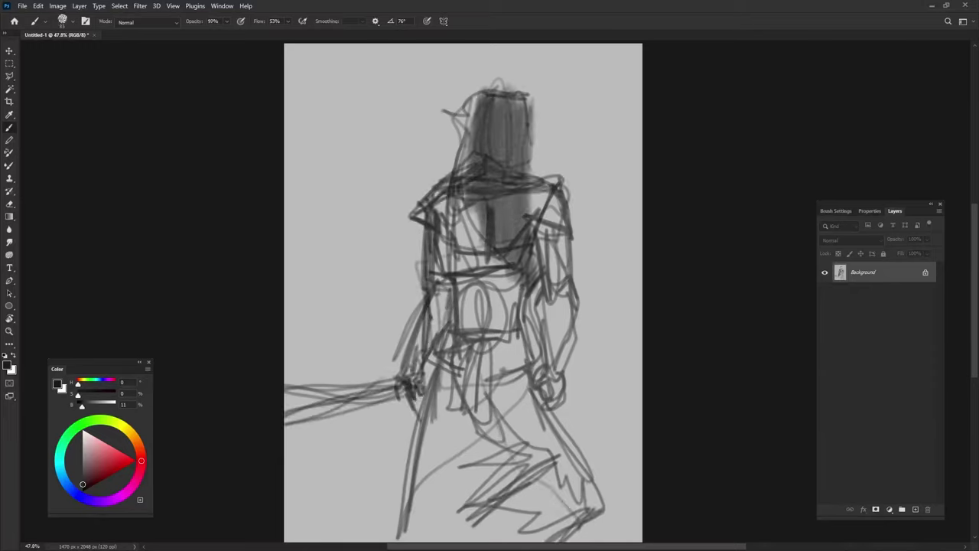
left_click_drag(474, 191, 436, 490)
mouse_move(536, 207)
left_mouse_down()
mouse_move(533, 420)
mouse_move(562, 176)
left_mouse_up()
left_click_drag(459, 314, 455, 149)
left_click_drag(455, 245, 501, 88)
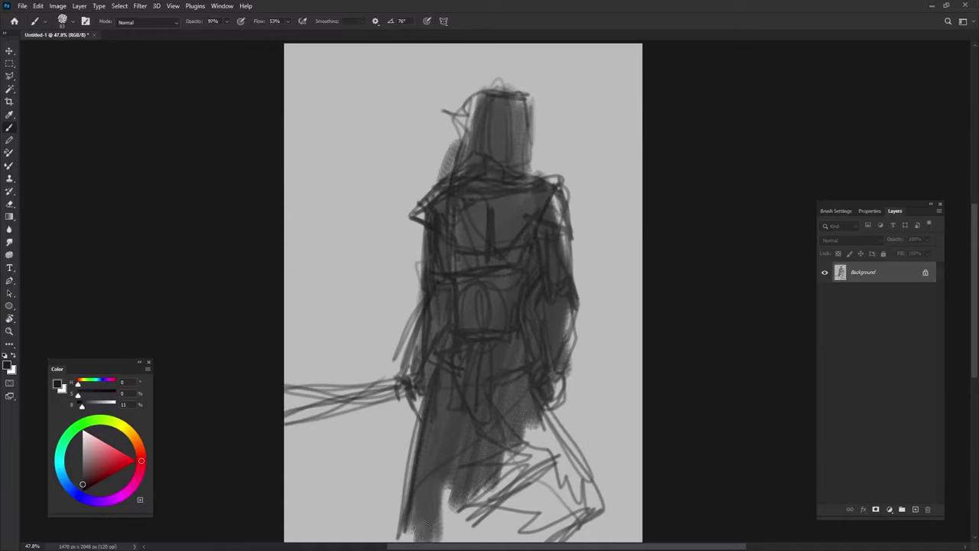
left_click_drag(482, 336, 474, 539)
left_click_drag(536, 394, 585, 536)
mouse_move(463, 470)
left_mouse_down()
mouse_move(458, 279)
mouse_move(440, 184)
mouse_move(548, 207)
left_mouse_up()
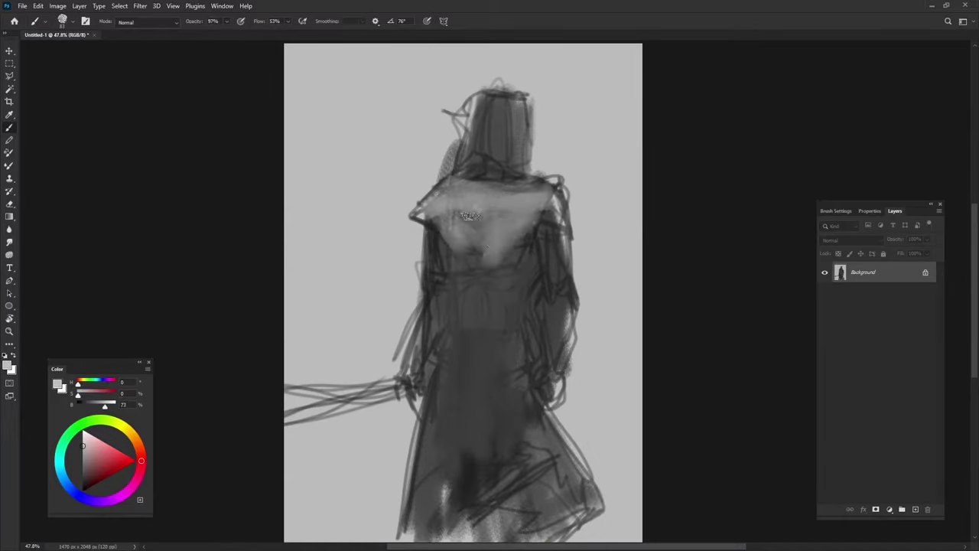
- Lighten the chest and shoulders, then paint dark strokes over the shoulders, hair and head
mouse_move(497, 123)
left_mouse_down()
mouse_move(474, 245)
mouse_move(445, 246)
mouse_move(475, 291)
left_mouse_up()
mouse_move(475, 230)
left_mouse_down()
mouse_move(535, 294)
mouse_move(459, 352)
left_mouse_up()
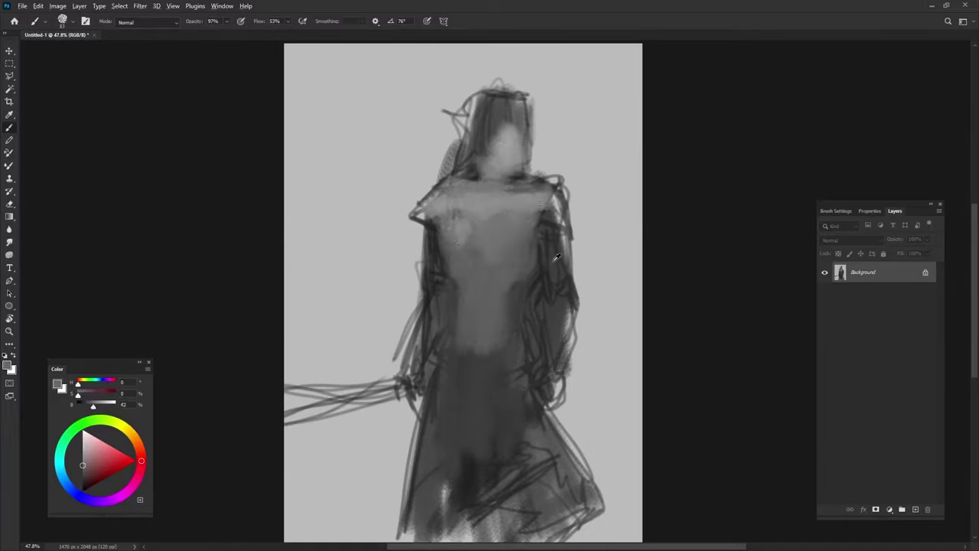
left_click_drag(551, 197, 563, 234)
left_click(424, 229, "alt")
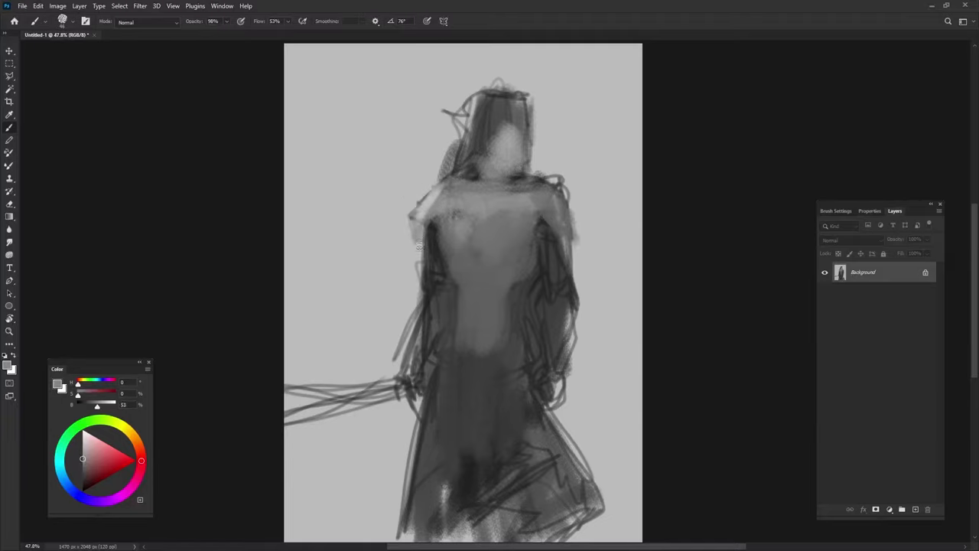
mouse_move(406, 191)
left_mouse_down()
mouse_move(418, 211)
mouse_move(493, 189)
mouse_move(478, 100)
mouse_move(543, 115)
left_mouse_up()
left_click_drag(505, 145, 548, 164)
left_click_drag(528, 121, 552, 172)
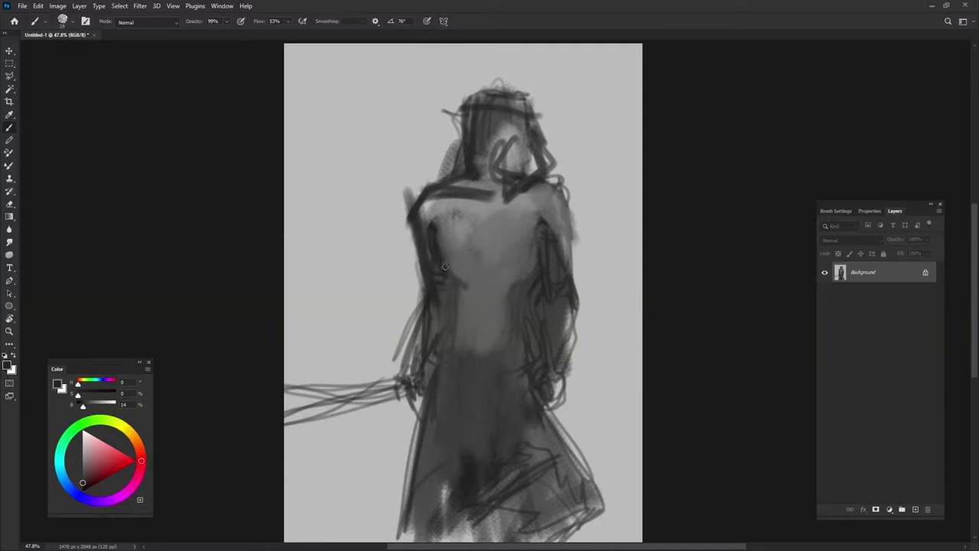
- Paint the waist line, shoulder blades, spine and lower torso shading on the back
left_click_drag(444, 266, 528, 272)
left_click_drag(437, 199, 459, 233)
left_click_drag(516, 201, 535, 239)
left_click_drag(458, 270, 517, 277)
left_click_drag(484, 206, 487, 277)
mouse_move(455, 279)
left_mouse_down()
mouse_move(503, 344)
mouse_move(511, 302)
left_mouse_up()
- Switch to black and outline the body side, belt lines and hanging belt ribbons
key("0")
key("d")
mouse_move(444, 280)
left_mouse_down()
mouse_move(429, 341)
mouse_move(499, 369)
left_mouse_up()
mouse_move(451, 349)
left_mouse_down()
mouse_move(557, 323)
mouse_move(414, 382)
left_mouse_up()
left_click_drag(417, 387, 450, 386)
left_click_drag(473, 353, 430, 441)
mouse_move(459, 360)
left_mouse_down()
mouse_move(442, 443)
mouse_move(491, 456)
left_mouse_up()
left_click_drag(505, 348, 530, 444)
- Add dark strokes at the right shoulder, lower-back arch, mid-back curve and left shoulder contour
left_click_drag(517, 229, 539, 241)
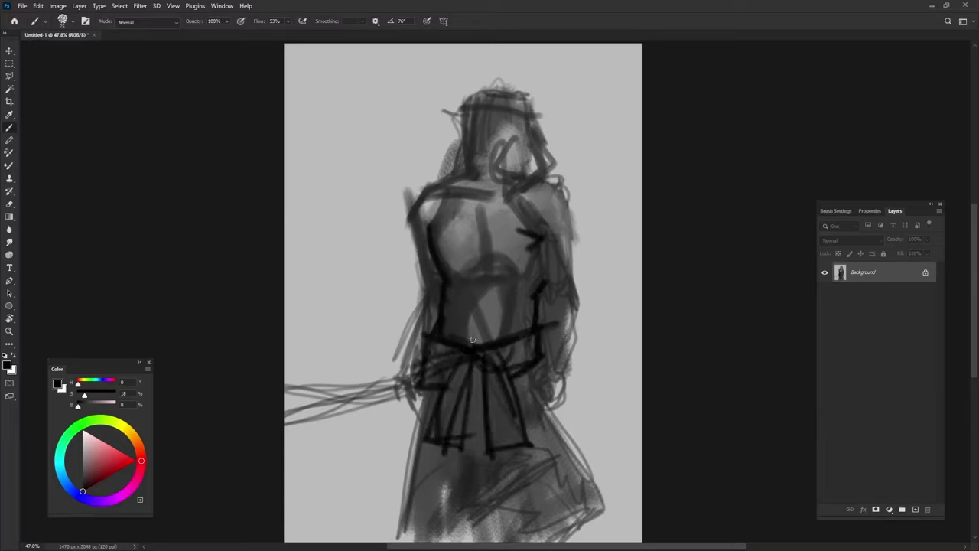
left_click_drag(473, 339, 511, 337)
left_click_drag(449, 285, 542, 252)
left_click_drag(442, 226, 410, 191)
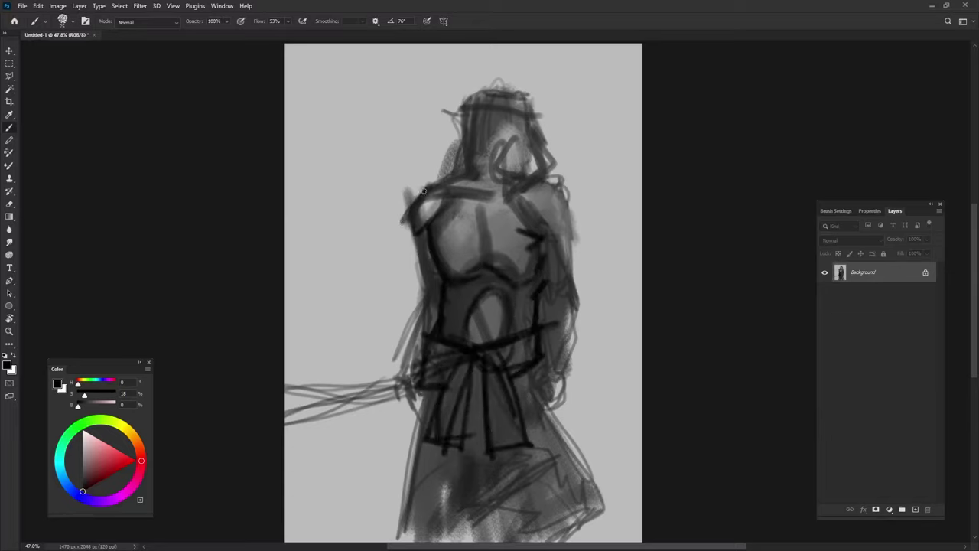
- Cover the head outline with light grey to square off the head
left_click(452, 229, "alt")
mouse_move(428, 229)
left_mouse_down()
mouse_move(412, 184)
mouse_move(482, 88)
mouse_move(555, 180)
left_mouse_up()
left_click(451, 218, "alt")
- Lower the brush flow and shade the shoulders, upper chest and neck with sampled dark greys
left_click_drag(287, 21, 273, 31)
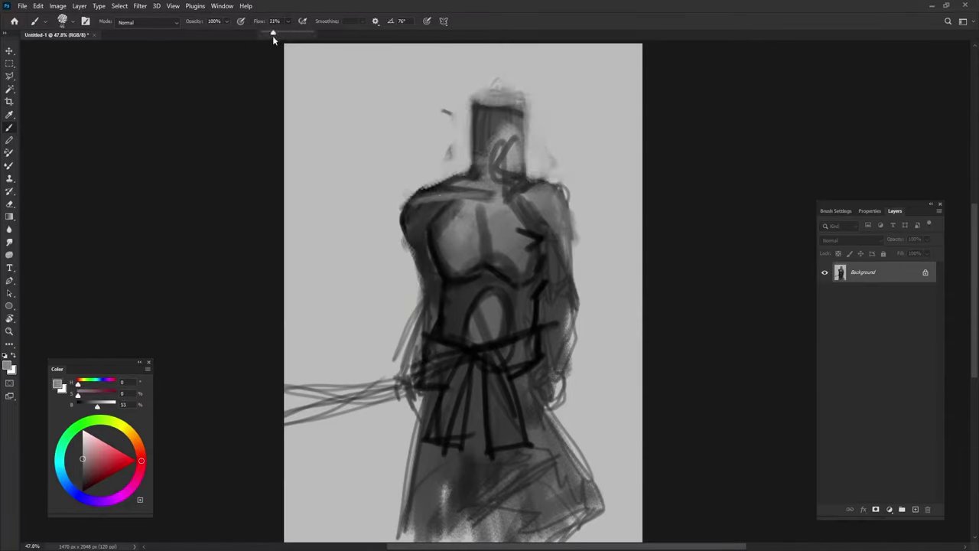
left_click(440, 276, "alt")
left_click_drag(406, 203, 486, 191)
left_click(432, 230, "alt")
mouse_move(427, 254)
left_mouse_down()
mouse_move(459, 210)
mouse_move(459, 187)
left_mouse_up()
left_click(403, 223, "alt")
mouse_move(403, 223)
left_mouse_down()
mouse_move(417, 233)
mouse_move(459, 176)
mouse_move(468, 103)
left_mouse_up()
left_click(429, 195, "alt")
- Raise brush flow to 25% and repaint the neck and head darker
left_click(479, 164, "alt")
key("shift+1")
key("shift+4")
mouse_move(468, 174)
left_mouse_down()
mouse_move(465, 104)
mouse_move(490, 163)
mouse_move(466, 109)
mouse_move(521, 107)
mouse_move(505, 172)
left_mouse_up()
key("shift+2")
key("shift+5")
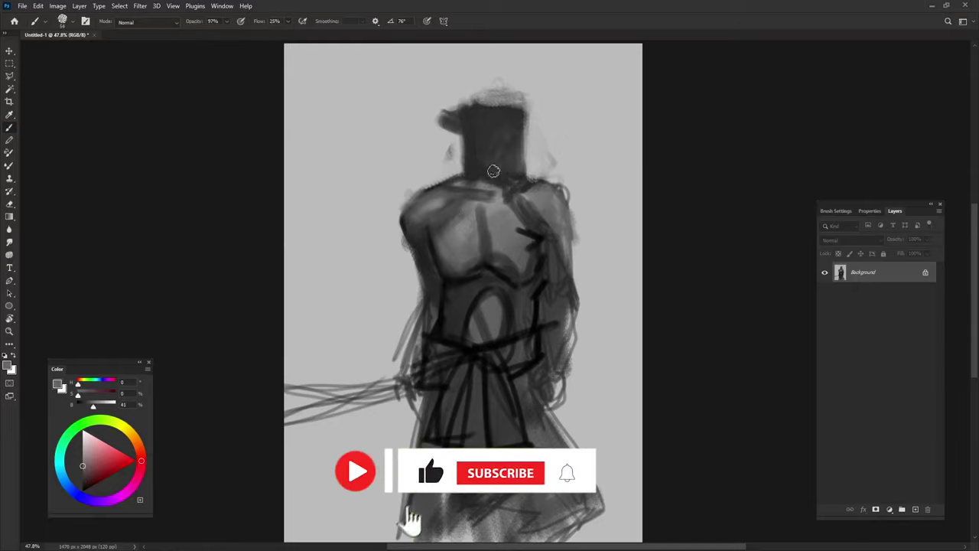
left_click_drag(497, 138, 501, 176)
left_click_drag(524, 115, 567, 111)
right_click(459, 230)
key("Escape")
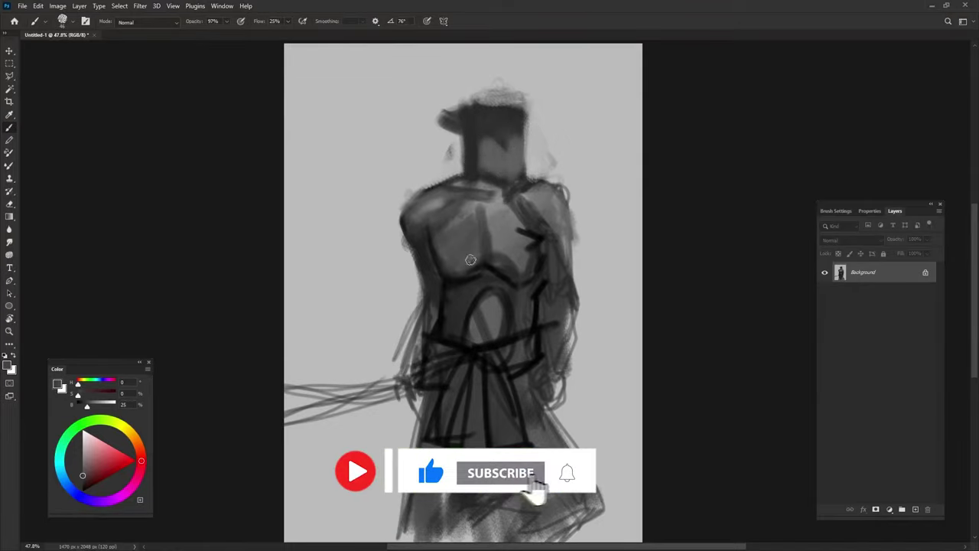
- Lighten the chest with light grey and darken the shoulders and lower robe
left_click(459, 229, "alt")
mouse_move(440, 214)
left_mouse_down()
mouse_move(531, 242)
mouse_move(469, 241)
left_mouse_up()
left_click(486, 230, "alt")
left_click_drag(528, 183, 563, 229)
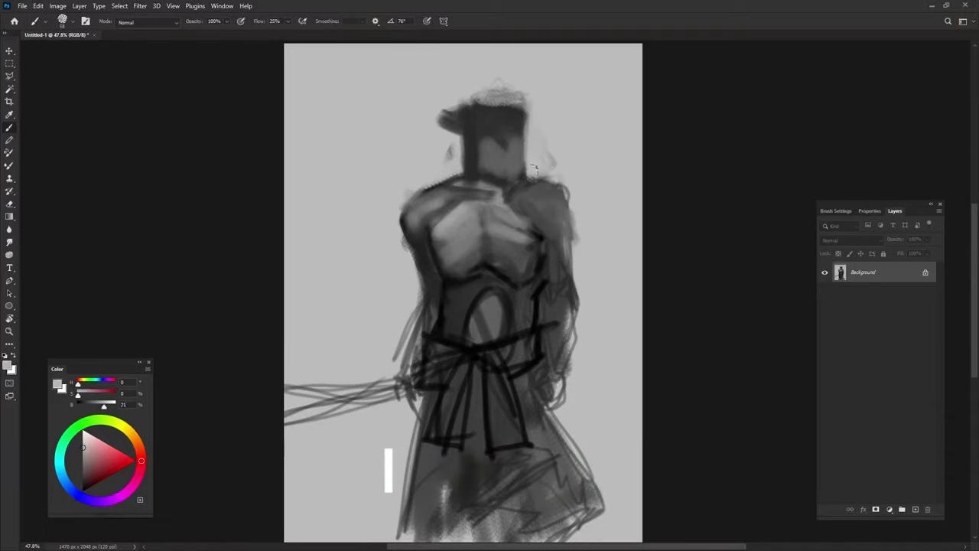
- Paint the head as a near-black hood with an extended brim and darken the right shoulder
left_click(492, 188, "alt")
mouse_move(492, 188)
left_mouse_down()
mouse_move(514, 145)
mouse_move(524, 180)
left_mouse_up()
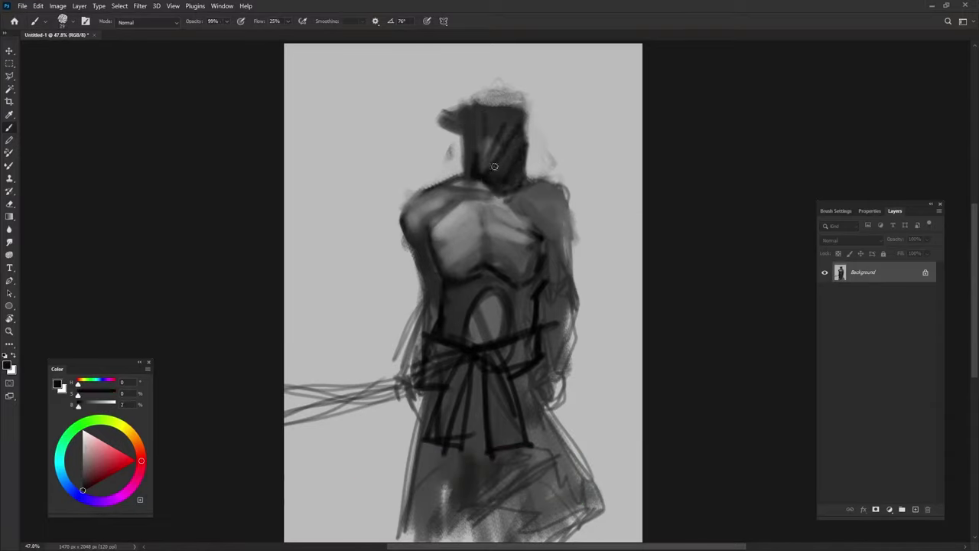
left_click(490, 164, "alt")
left_click_drag(476, 153, 501, 187)
left_click_drag(521, 122, 430, 142)
left_click_drag(453, 108, 525, 106)
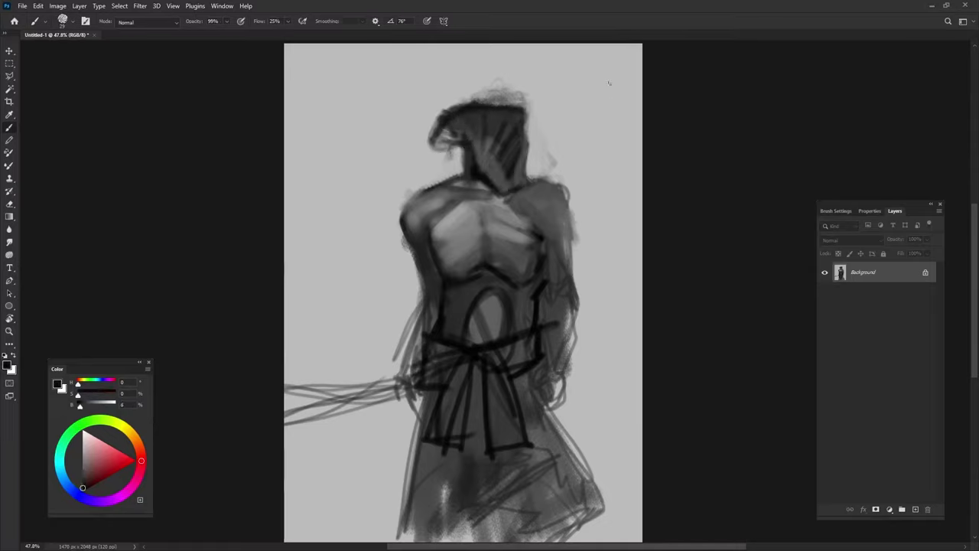
mouse_move(538, 184)
left_mouse_down()
mouse_move(570, 237)
mouse_move(532, 230)
left_mouse_up()
- Lighten the right shoulder, deepen the hood and touch it up with light grey
left_click(543, 230, "alt")
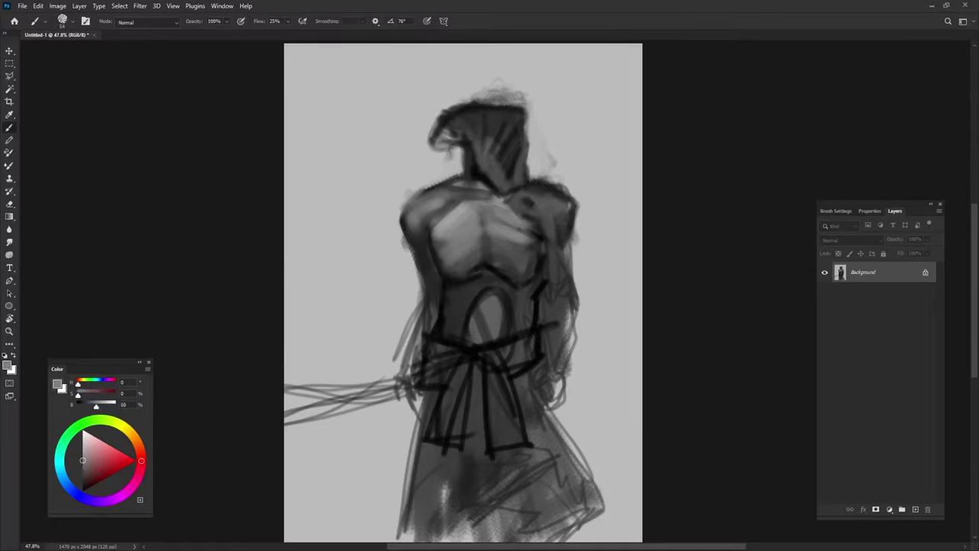
left_click_drag(527, 196, 577, 205)
left_click(564, 180, "alt")
left_click(540, 160, "alt")
left_click_drag(489, 165, 486, 137)
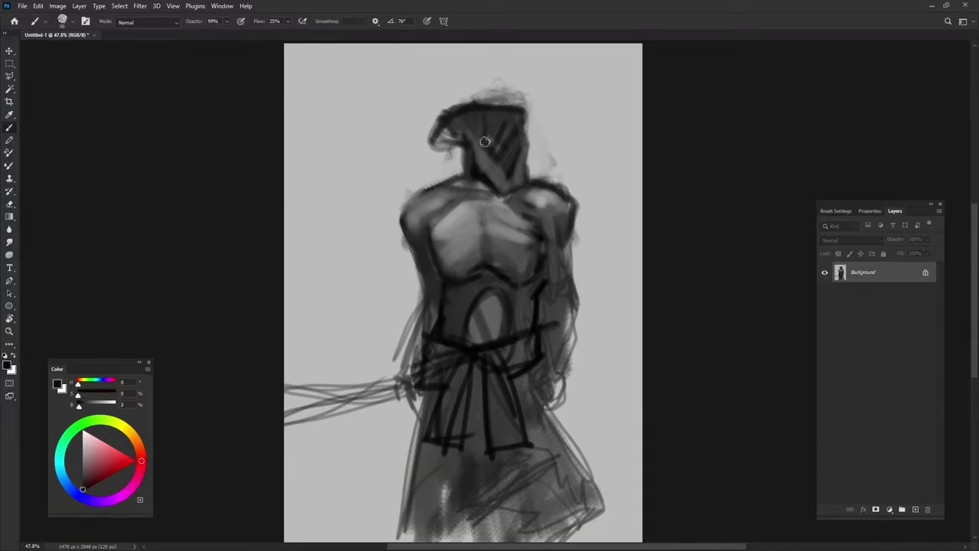
mouse_move(509, 187)
left_mouse_down()
mouse_move(471, 108)
mouse_move(459, 120)
mouse_move(509, 93)
left_mouse_up()
left_click(437, 99, "alt")
left_click_drag(527, 111, 531, 164)
- Lighten the right shoulder edge and paint dark strokes down the right arm
key("0")
left_click(424, 260, "alt")
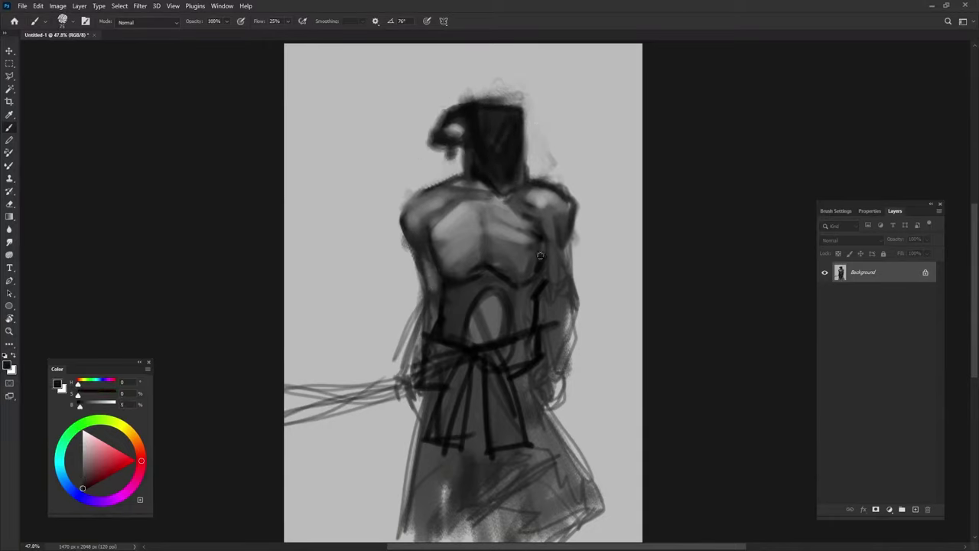
left_click(472, 155, "alt")
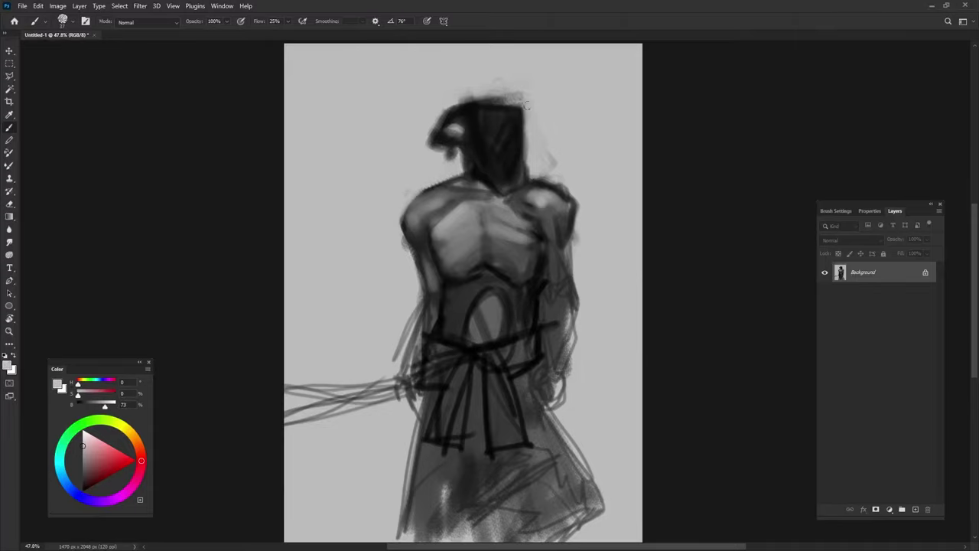
left_click_drag(530, 174, 574, 200)
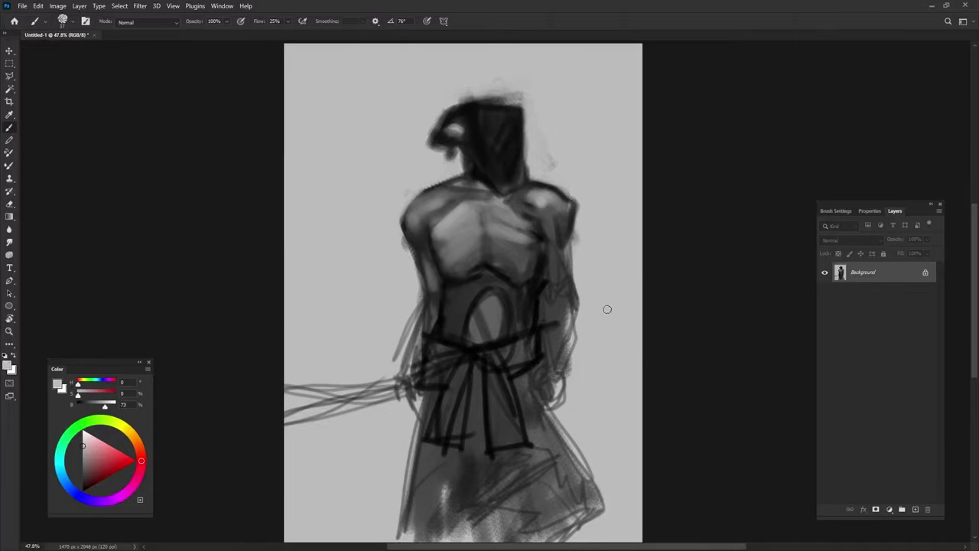
left_click(521, 216, "alt")
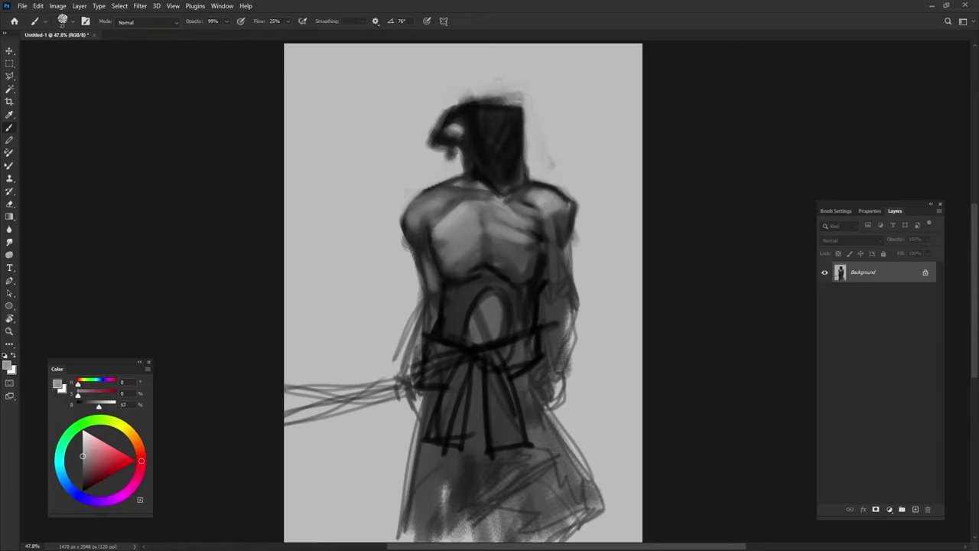
left_click(402, 247, "alt")
left_click(562, 255, "alt")
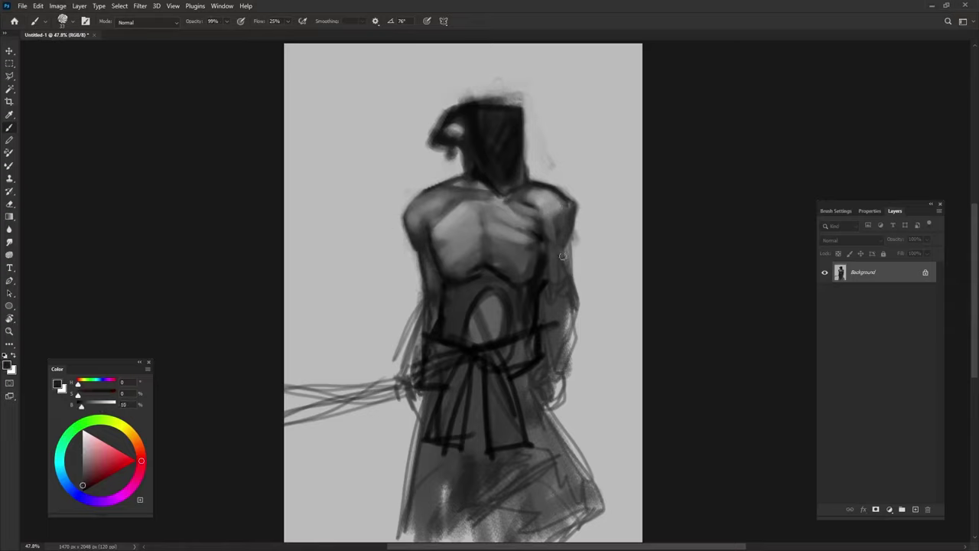
key("x")
mouse_move(554, 303)
left_mouse_down()
mouse_move(570, 243)
mouse_move(543, 273)
mouse_move(583, 308)
mouse_move(589, 390)
mouse_move(578, 387)
left_mouse_up()
- Paint the right arm much darker with light edge strokes inside it
key("x")
left_click_drag(587, 300, 591, 379)
key("x")
left_click_drag(545, 288, 554, 375)
left_click_drag(537, 295, 566, 387)
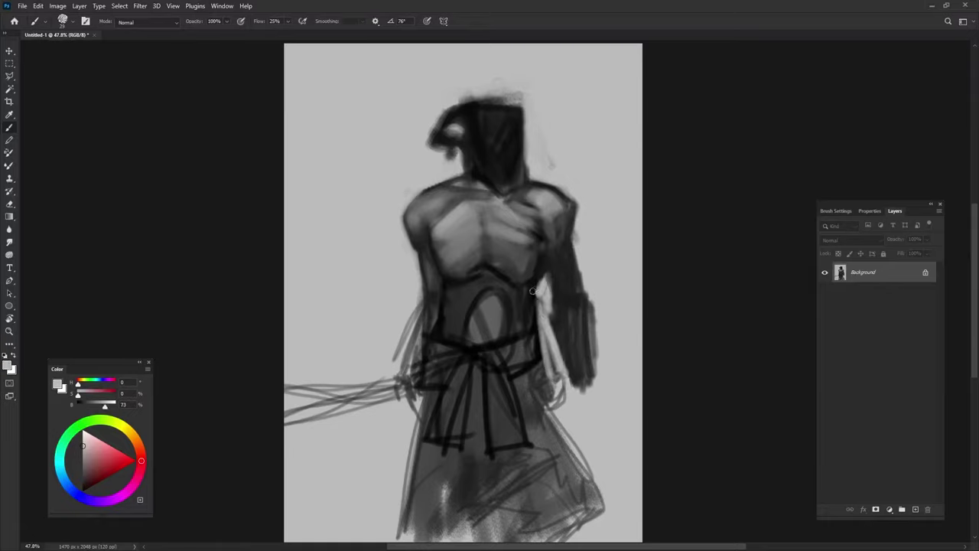
- Lighten the abdomen over the oval lines and add light highlights
left_click(459, 296, "alt")
left_click_drag(488, 278, 490, 336)
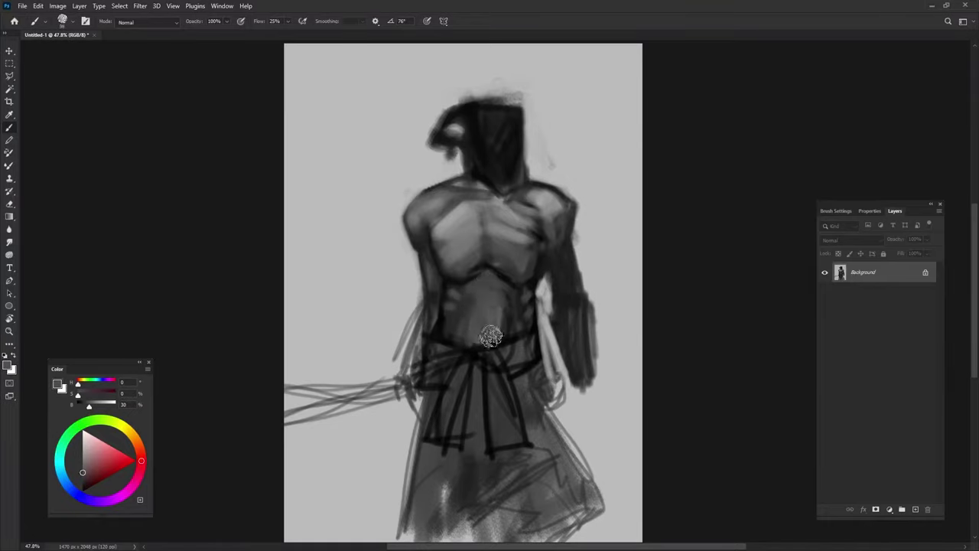
left_click(479, 291, "alt")
mouse_move(479, 291)
left_mouse_down()
mouse_move(499, 316)
mouse_move(467, 339)
left_mouse_up()
left_click(496, 320, "alt")
left_click_drag(482, 296, 501, 309)
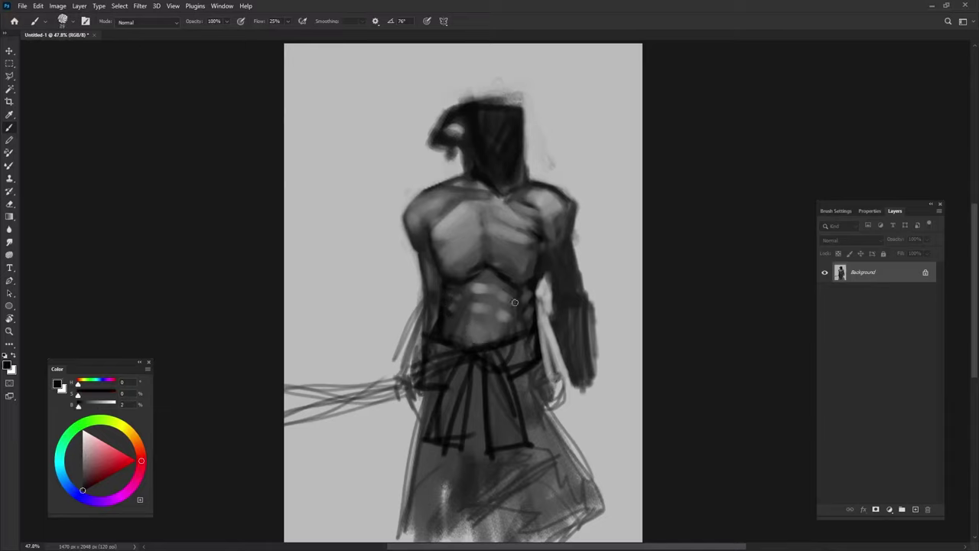
left_click(484, 322, "alt")
left_click(481, 322, "alt")
- Deepen shadows on the right side of the chest and the left shoulder with near-black
left_click(506, 263, "alt")
left_click(470, 274, "alt")
left_click(502, 276, "alt")
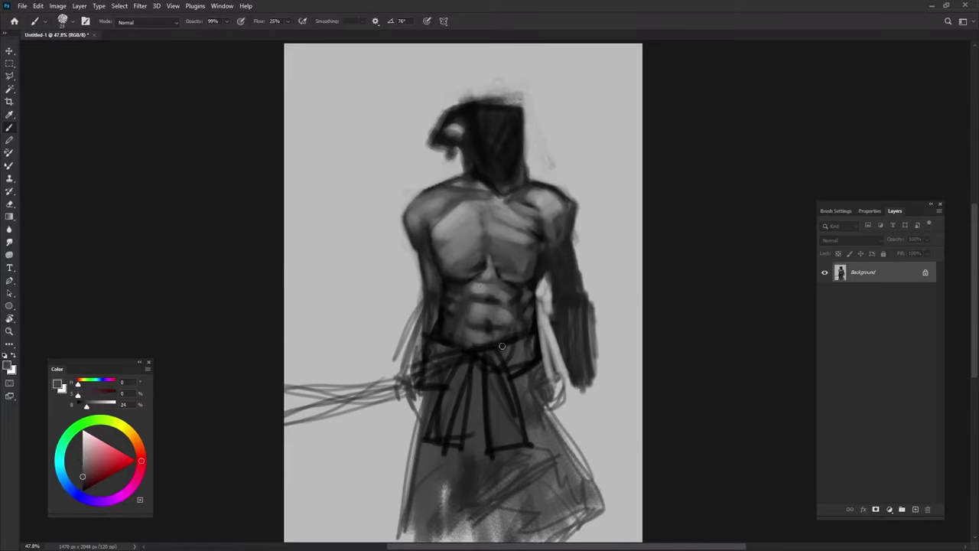
left_click(536, 183, "alt")
left_click_drag(535, 200, 530, 217)
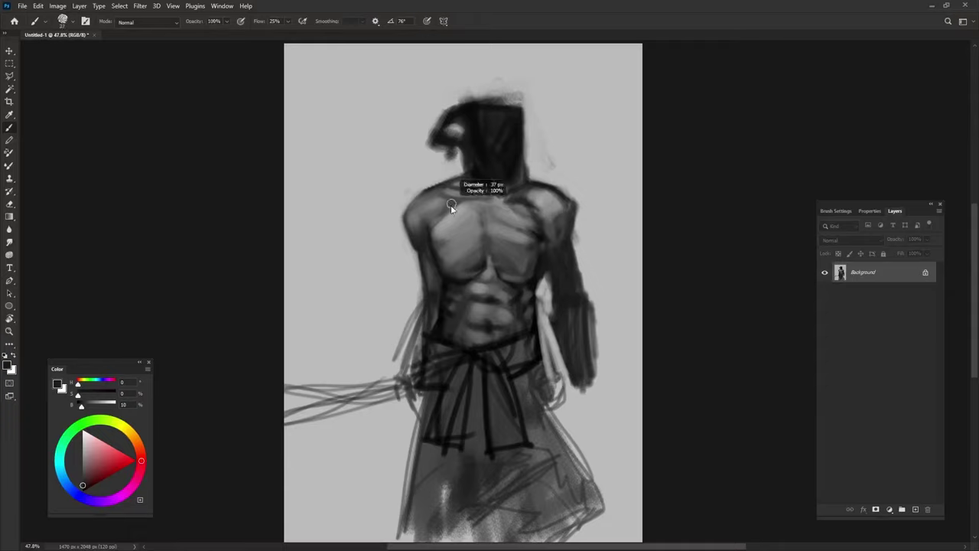
left_click_drag(455, 200, 442, 212)
- Paint over the dark hooded head with the light background grey
left_click(524, 174, "alt")
left_click_drag(459, 176, 528, 107)
left_click_drag(436, 107, 475, 161)
mouse_move(498, 91)
left_mouse_down()
mouse_move(517, 179)
mouse_move(459, 174)
left_mouse_up()
left_click(531, 194, "alt")
- Darken the neck and shoulder line with dark grey and smooth the torso's top edge
mouse_move(528, 185)
left_mouse_down()
mouse_move(490, 172)
mouse_move(463, 178)
mouse_move(519, 156)
left_mouse_up()
left_click(508, 175, "alt")
left_click(532, 190, "alt")
left_click(504, 167, "alt")
- Sketch a skull head above the torso with two eye sockets and a nose, filled dark grey
mouse_move(485, 115)
left_mouse_down()
mouse_move(502, 130)
mouse_move(533, 122)
mouse_move(485, 126)
mouse_move(533, 135)
left_mouse_up()
left_click(470, 115, "alt")
left_click_drag(504, 124, 510, 138)
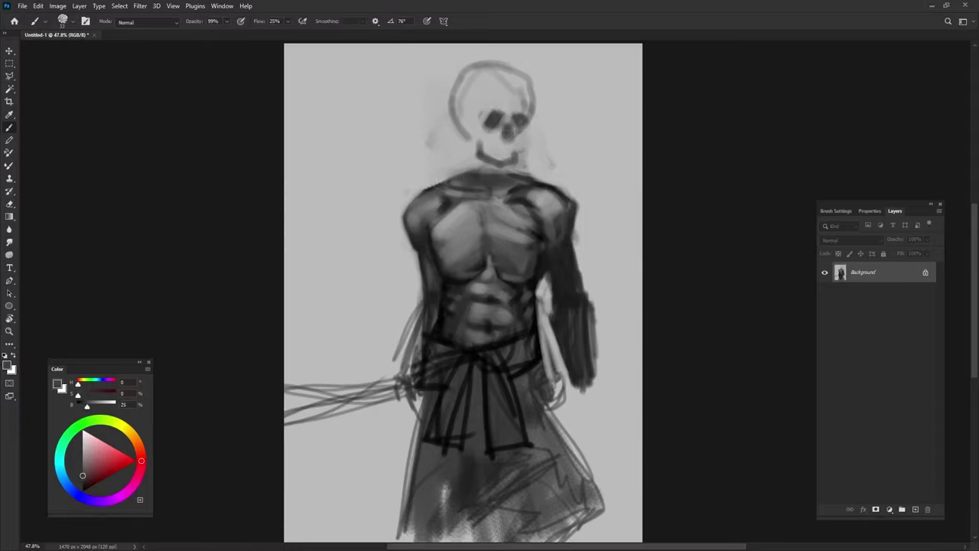
mouse_move(528, 98)
left_mouse_down()
mouse_move(448, 115)
mouse_move(472, 145)
mouse_move(521, 131)
mouse_move(505, 145)
left_mouse_up()
mouse_move(475, 84)
left_mouse_down()
mouse_move(497, 153)
mouse_move(526, 109)
left_mouse_up()
- Paint near-black strokes along the neck and shoulders, then sample torso greys with a larger brush
left_click(551, 233, "alt")
left_click_drag(514, 179, 464, 173)
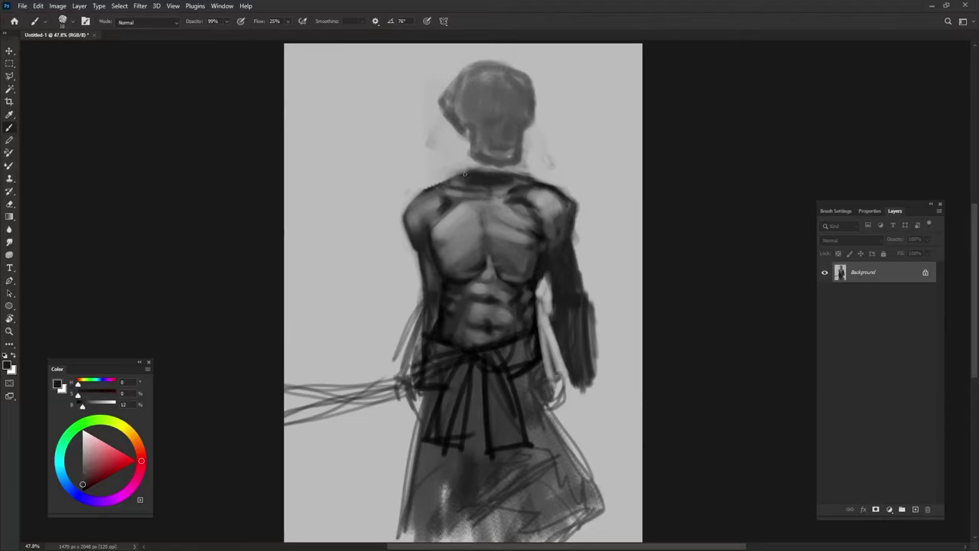
left_click(494, 191, "alt")
key("0")
key("bracketright")
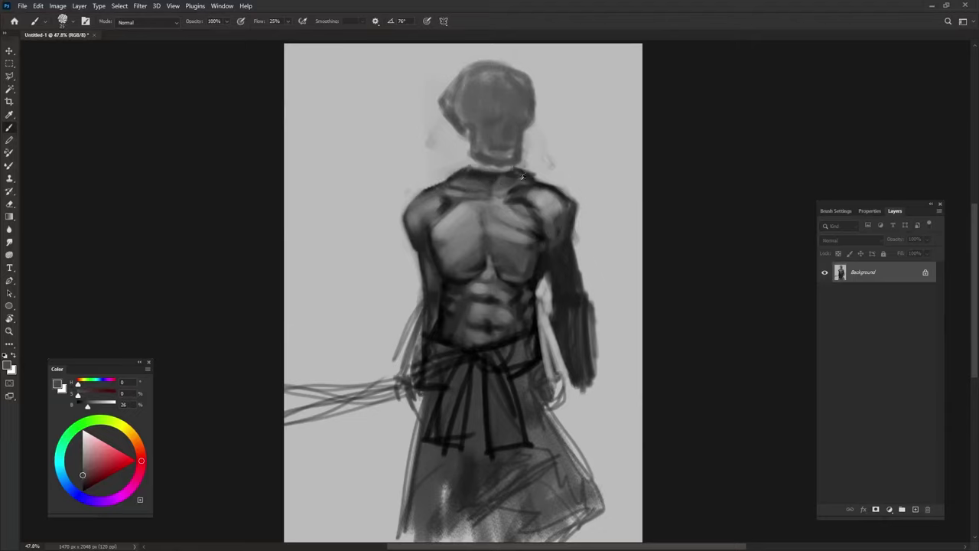
left_click(537, 184, "alt")
left_click(461, 207, "alt")
- Sample dark and light greys for the skull's details at a smaller, full-opacity brush
left_click(497, 178, "alt")
key("bracketleft")
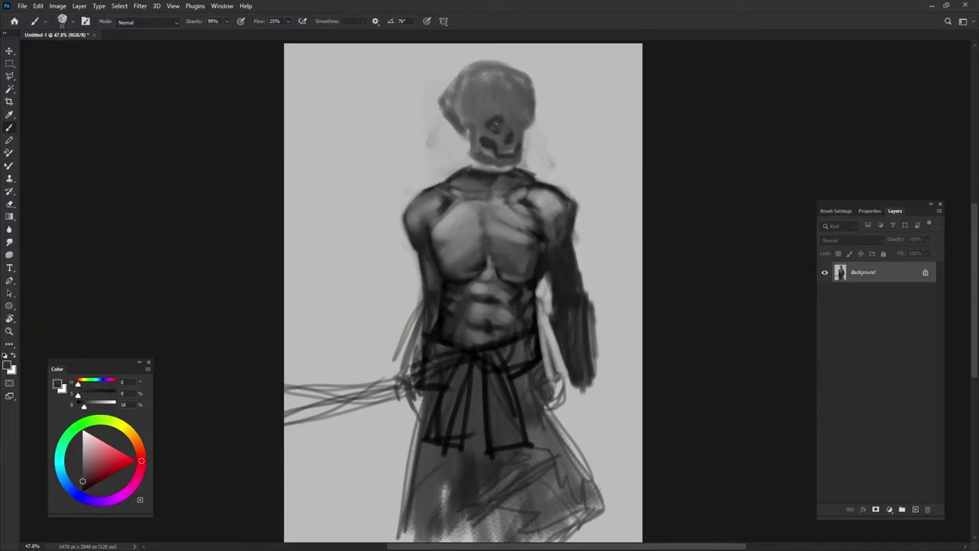
left_click(526, 134, "alt")
key("0")
left_click(473, 143, "alt")
left_click(466, 134, "alt")
left_click(467, 114, "alt")
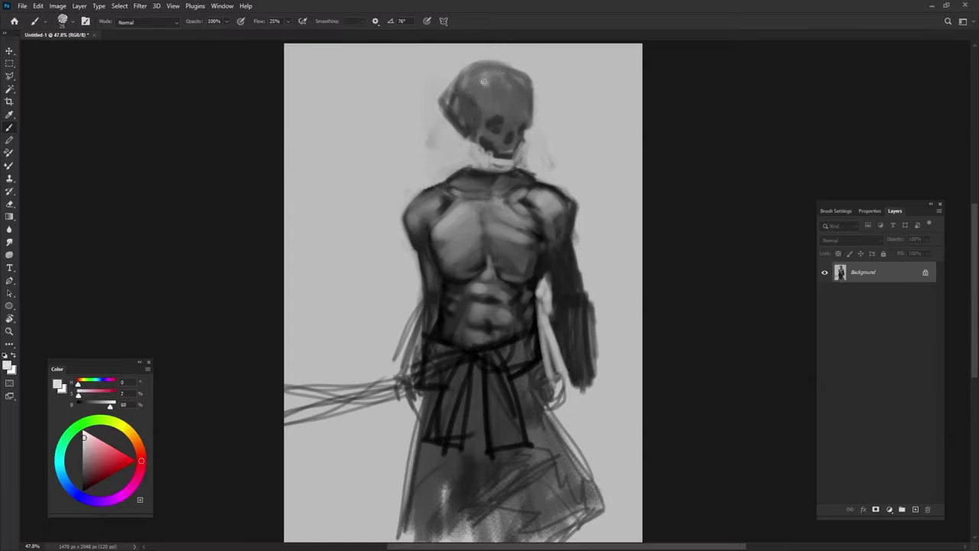
- Resize the brush and sample mid and light greys for the skull's cranium highlight
left_click(513, 119, "alt")
key("0")
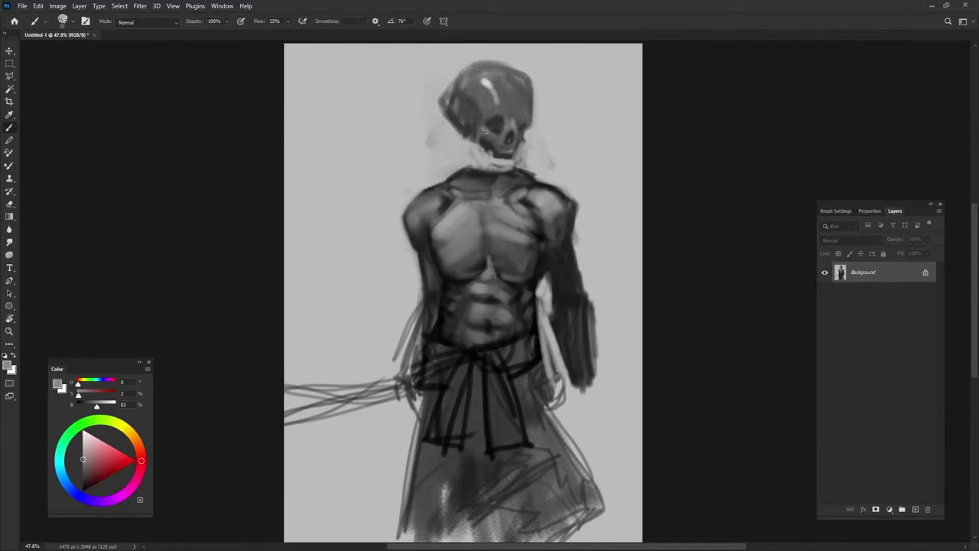
key("bracketright")
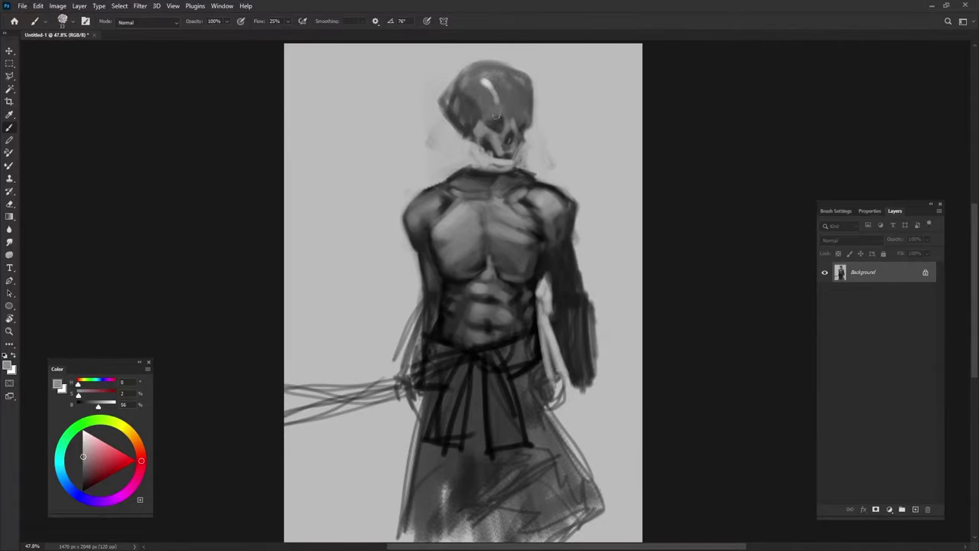
left_click(478, 104, "alt")
left_click(442, 117, "alt")
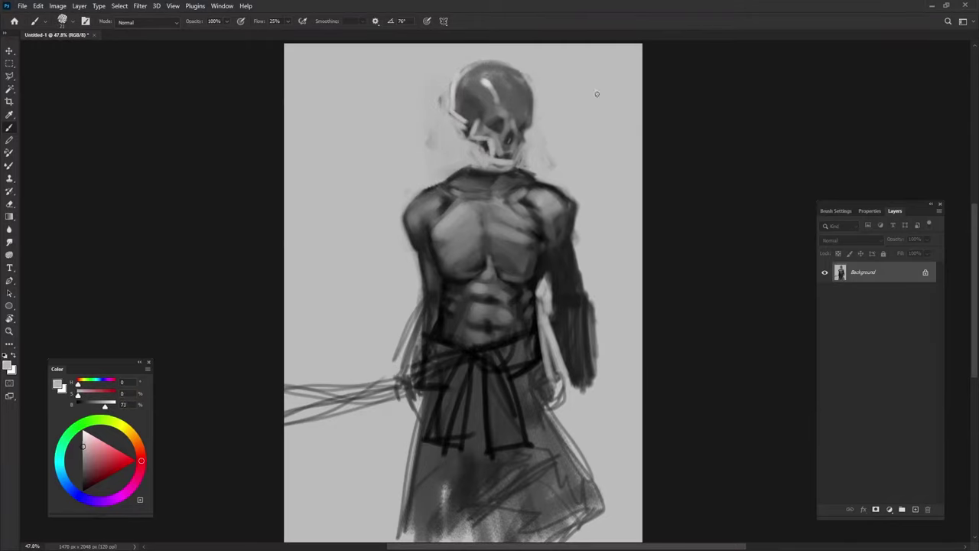
- Paint pale strokes on the skull's jaw and teeth, and darken a small skull area
left_click(489, 145, "alt")
left_click_drag(496, 149, 508, 159)
left_click(494, 153, "alt")
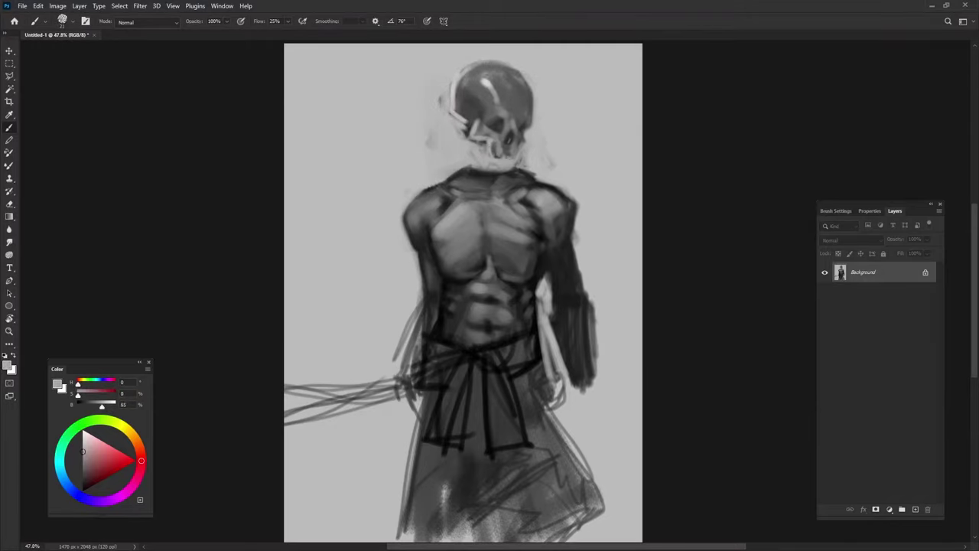
left_click(523, 105, "alt")
left_click(510, 226, "alt")
left_click(492, 124, "alt")
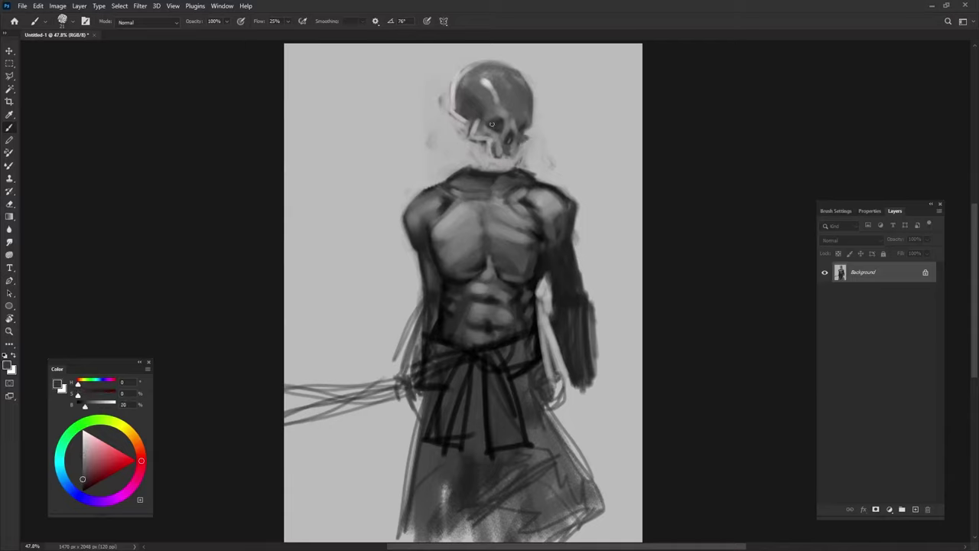
left_click(511, 127, "alt")
- Sample light, mid-dark and near-black greys from the arm and chest, lowering brush opacity
left_click(560, 248, "alt")
key("0")
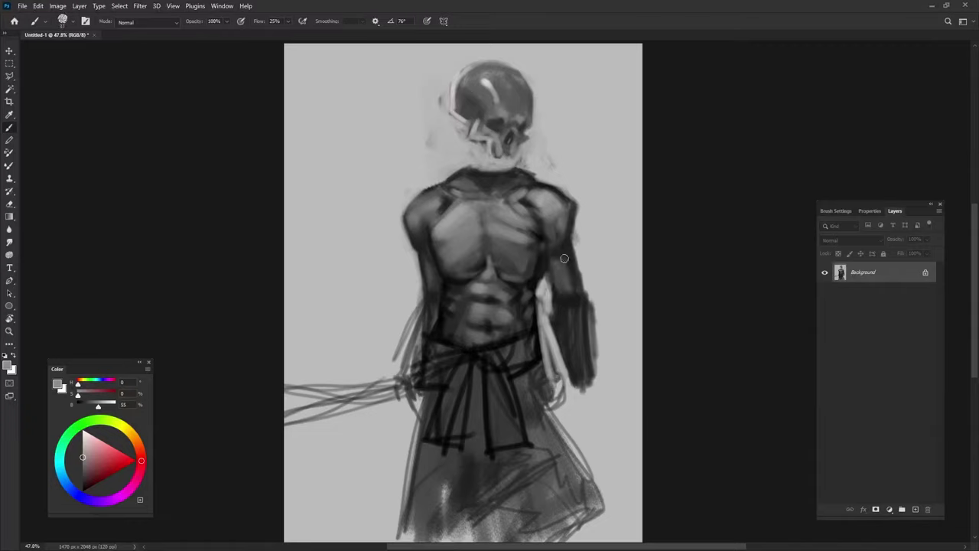
left_click(563, 263, "alt")
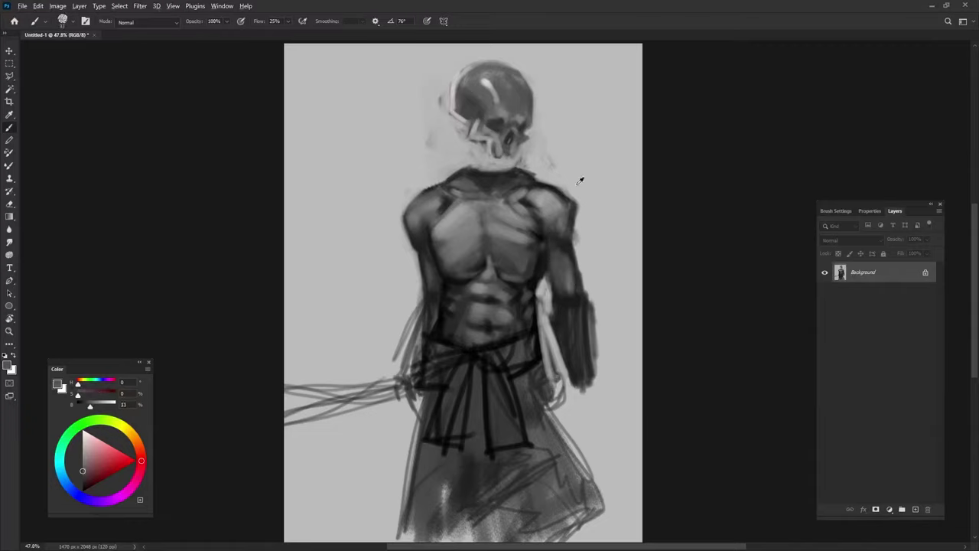
left_click(549, 238, "alt")
left_click(366, 335, "alt")
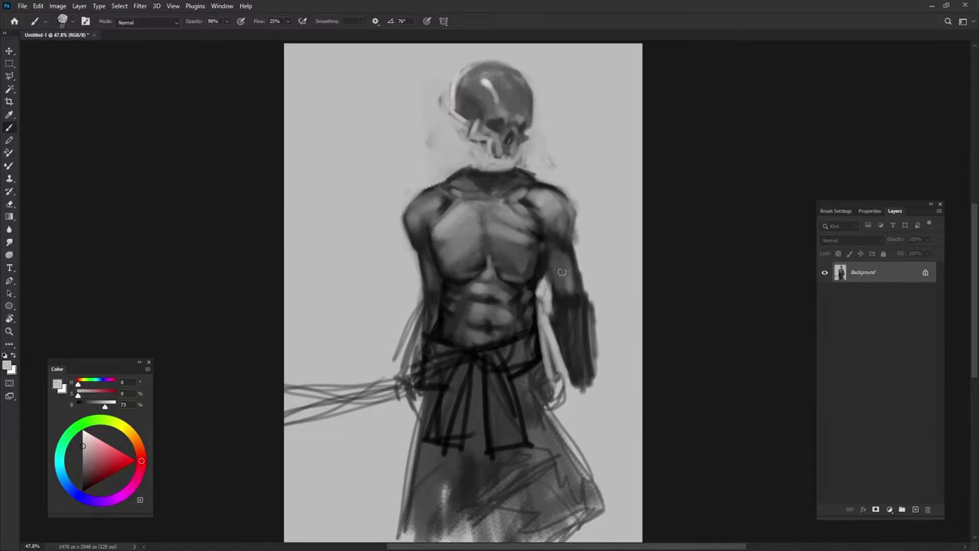
key("9")
key("7")
- Paint a lighter grey stroke down the right upper arm at reduced opacity
left_click(561, 256, "alt")
left_click(579, 254, "alt")
key("9")
key("8")
left_click_drag(566, 264, 557, 344)
- Darken the right forearm's outer edge with dark grey strokes down its length
left_click(552, 288, "alt")
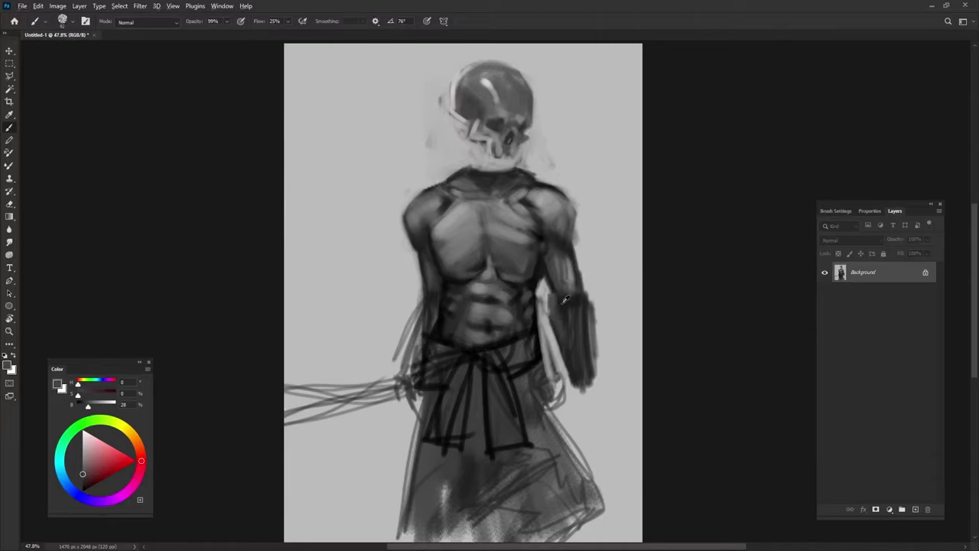
left_click(564, 197, "alt")
left_click_drag(587, 294, 594, 378)
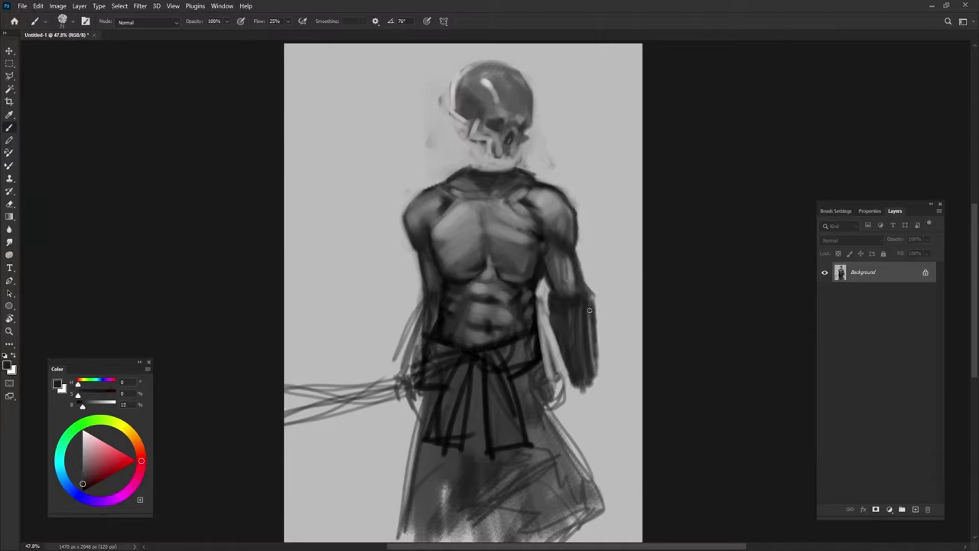
left_click_drag(589, 329, 596, 394)
left_click(590, 276, "alt")
key("9")
key("9")
left_click(568, 297, "alt")
mouse_move(559, 326)
left_mouse_down()
mouse_move(568, 298)
mouse_move(570, 374)
left_mouse_up()
- Paint lighter and mid grey tones and shading down the upper forearm
left_click(568, 297, "alt")
key("0")
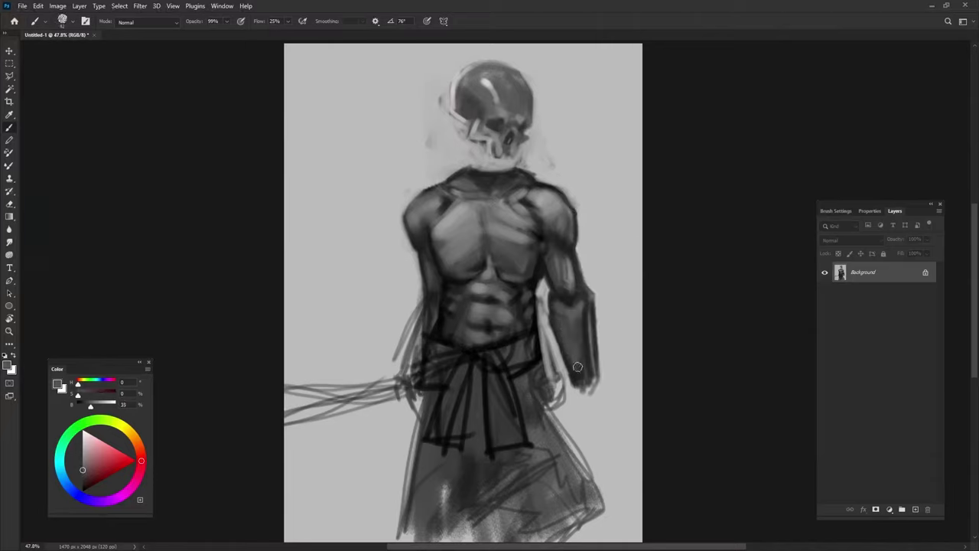
left_click_drag(582, 305, 586, 379)
left_click(562, 320, "alt")
key("9")
key("9")
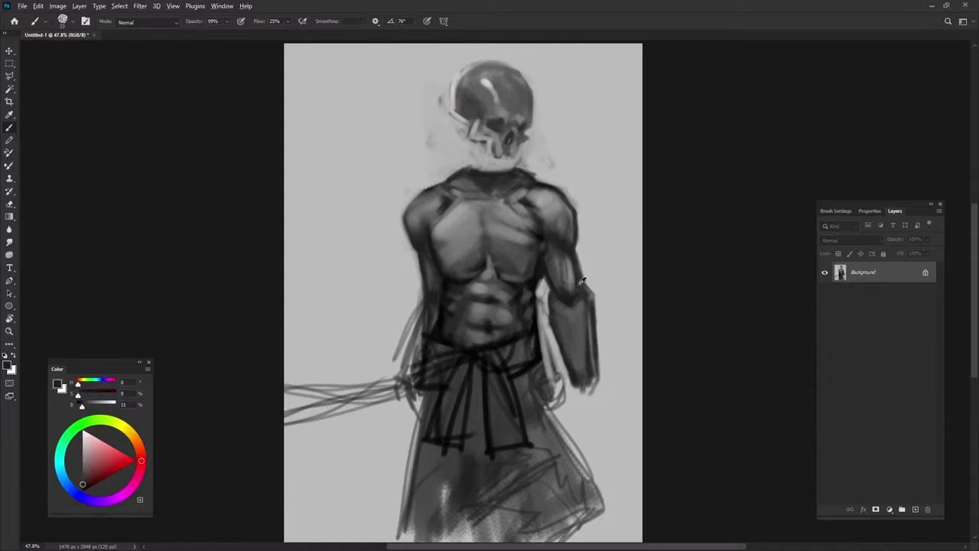
left_click(568, 300, "alt")
mouse_move(568, 303)
left_mouse_down()
mouse_move(558, 308)
mouse_move(574, 321)
mouse_move(562, 335)
left_mouse_up()
left_click(570, 306, "alt")
left_click(566, 313, "alt")
left_click(581, 322, "alt")
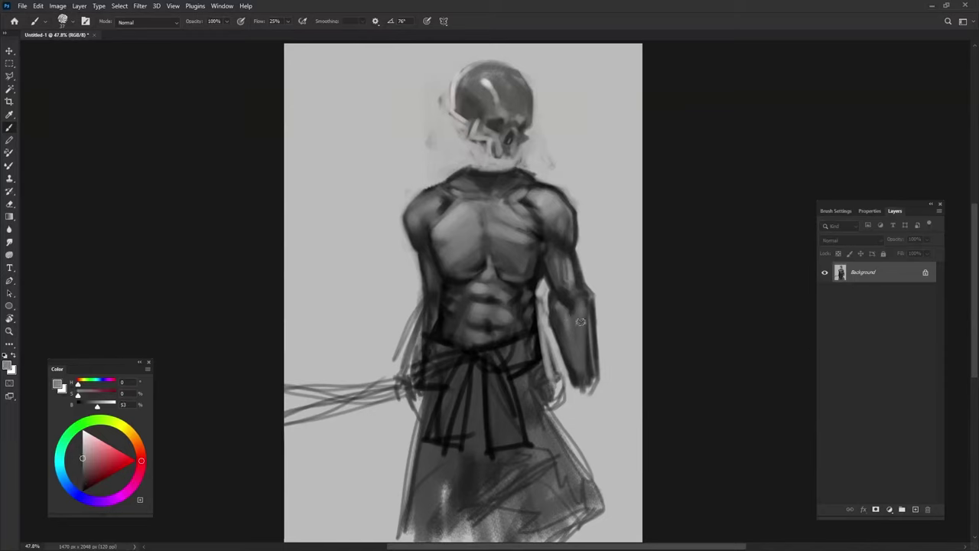
- Add light grey strokes along the forearm and its right edge at lower opacity
left_click(580, 323, "alt")
left_click_drag(582, 302, 590, 371)
left_click(594, 275, "alt")
key("9")
key("7")
left_click_drag(593, 283, 589, 352)
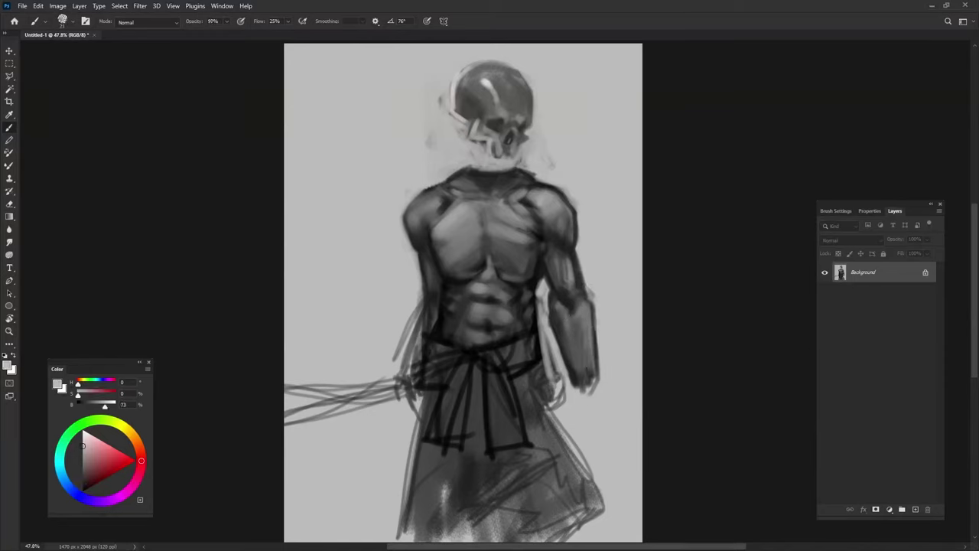
mouse_move(591, 298)
left_mouse_down()
mouse_move(592, 394)
mouse_move(589, 383)
left_mouse_up()
left_click(579, 344, "alt")
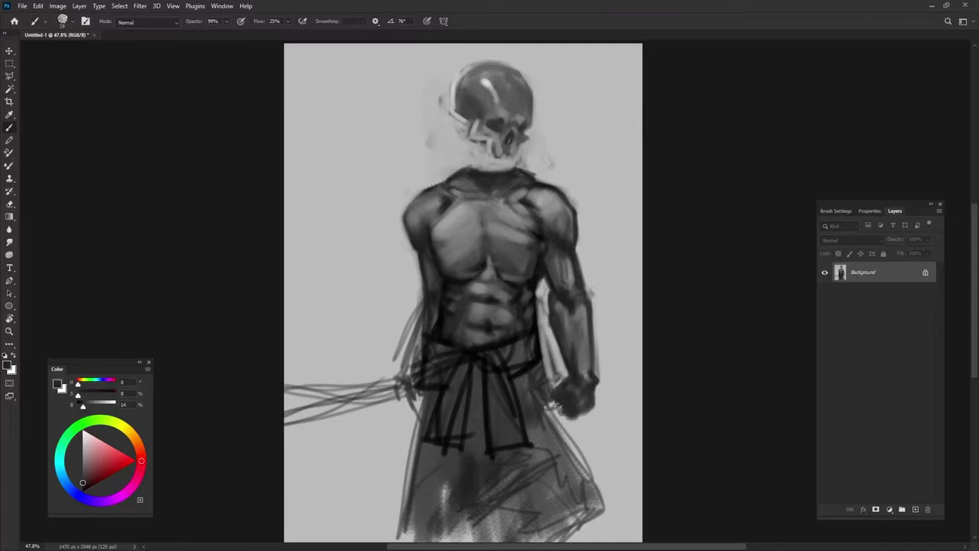
- Shade the fist at the forearm's end and paint a thick dark handle extending right
left_click(580, 391, "alt")
mouse_move(578, 386)
left_mouse_down()
mouse_move(566, 413)
mouse_move(593, 420)
left_mouse_up()
left_click(590, 378, "alt")
key("0")
left_click(582, 419, "alt")
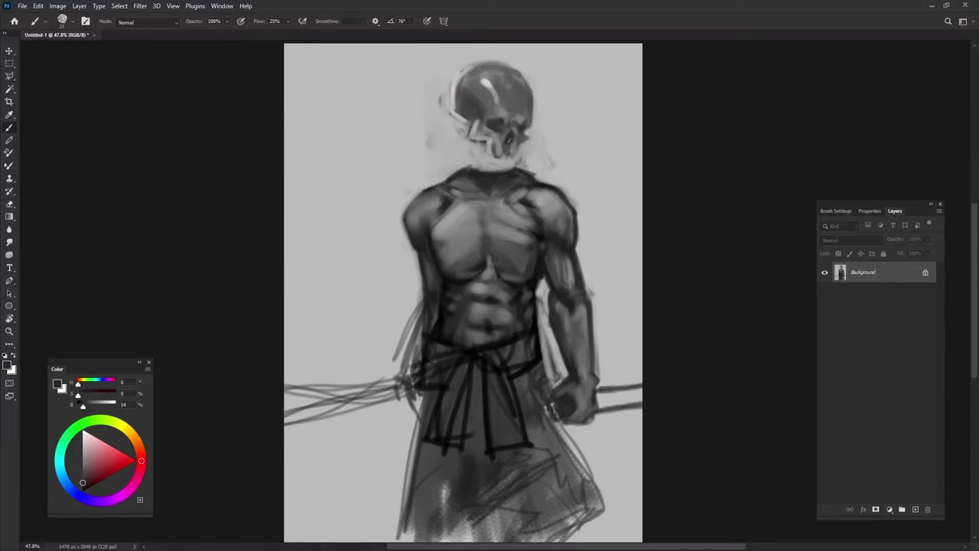
left_click_drag(597, 397, 643, 388)
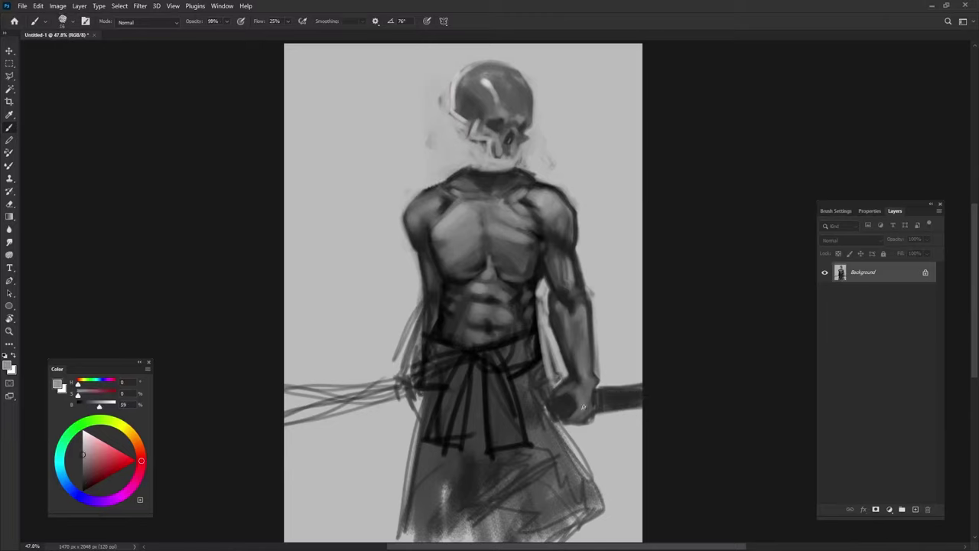
- Sample greys from the forearm and abdomen, then pick near-white for rim lighting
left_click(593, 351, "alt")
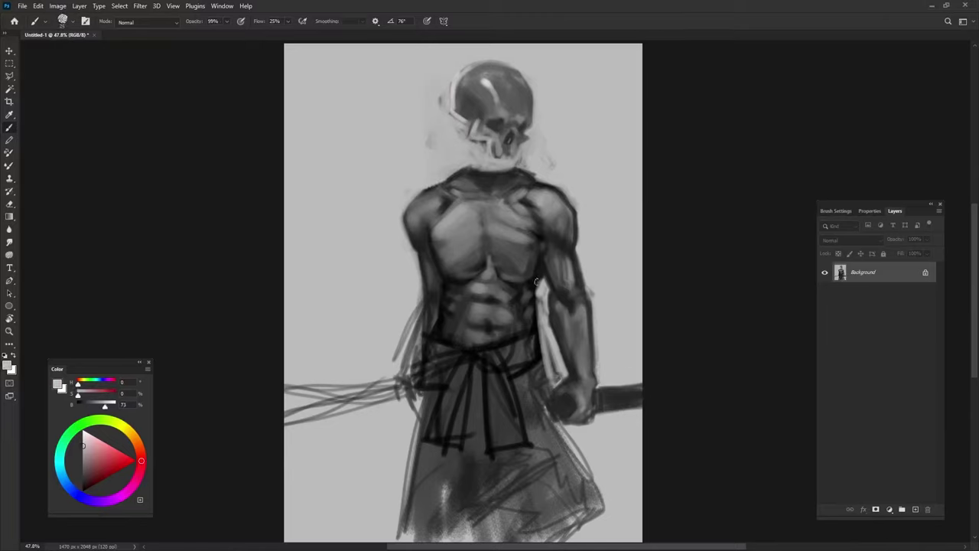
left_click(531, 304, "alt")
left_click(533, 302, "alt")
left_click(599, 270, "alt")
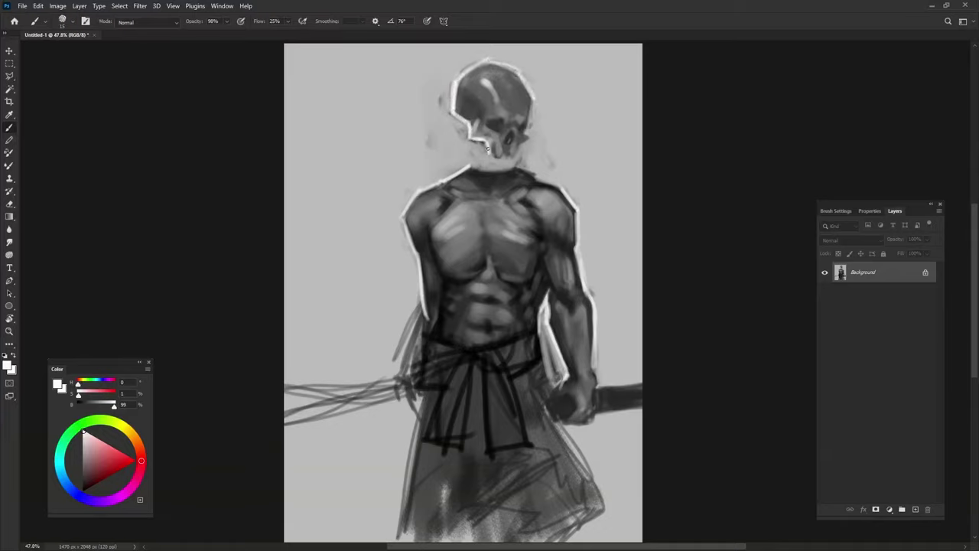
- Sample skull greys, then darken the torso's left edge down to the hip with near-black
left_click(528, 120, "alt")
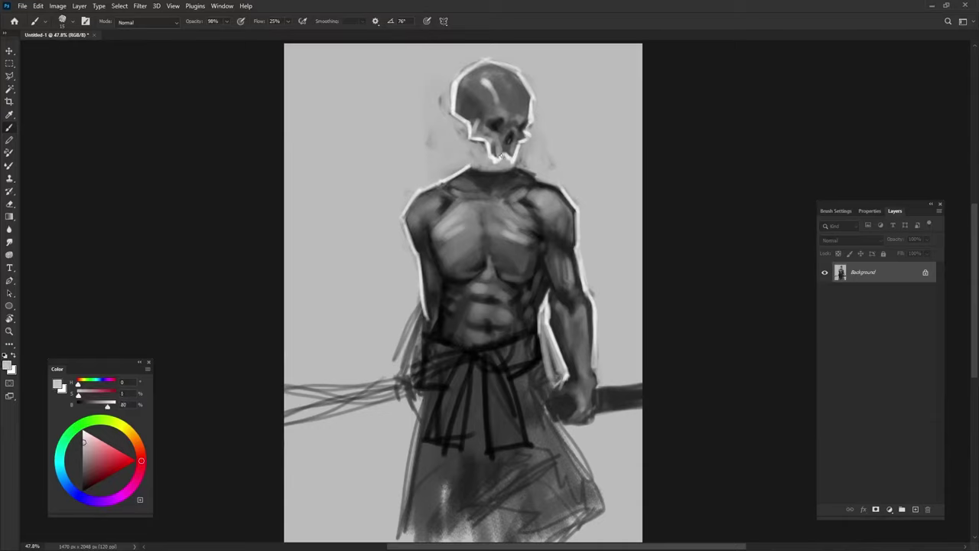
left_click(490, 135, "alt")
left_click(514, 119, "alt")
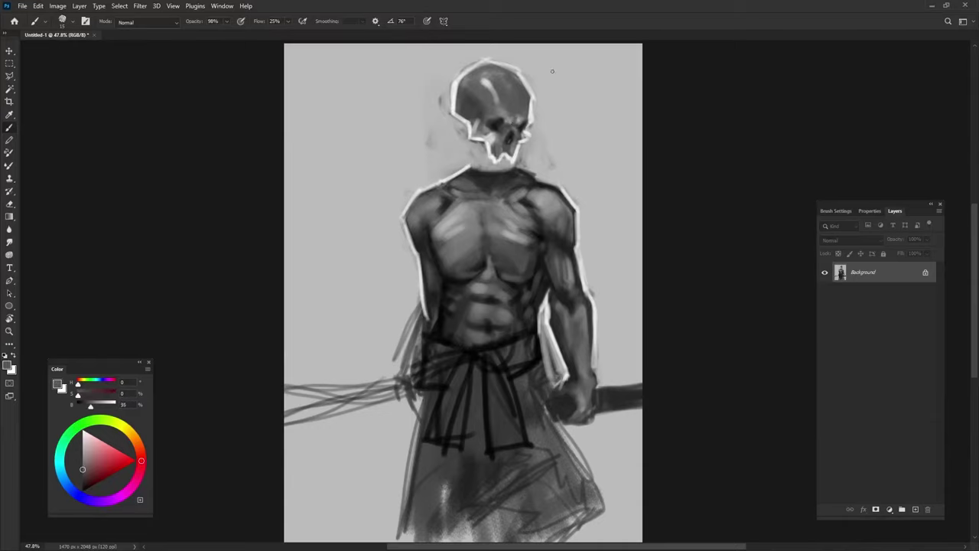
left_click(424, 314, "alt")
mouse_move(422, 310)
left_mouse_down()
mouse_move(426, 325)
mouse_move(494, 346)
mouse_move(509, 371)
mouse_move(447, 425)
left_mouse_up()
- Darken the belt and its flaps, and paint out sketch lines left of the waist with background grey
mouse_move(467, 371)
left_mouse_down()
mouse_move(475, 417)
mouse_move(452, 458)
mouse_move(490, 432)
left_mouse_up()
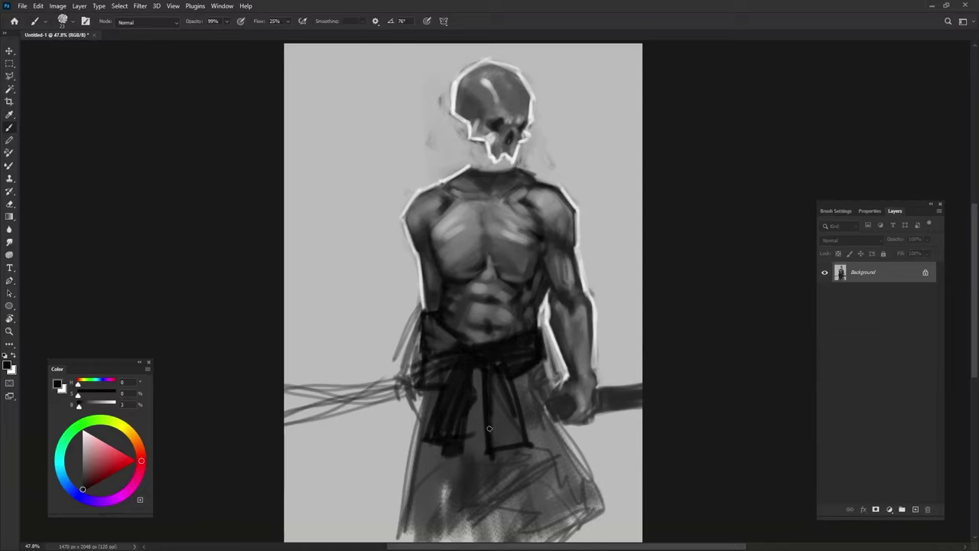
mouse_move(501, 375)
left_mouse_down()
mouse_move(508, 443)
mouse_move(526, 462)
left_mouse_up()
left_click(411, 313, "alt")
left_click_drag(412, 313, 397, 417)
left_click_drag(421, 383, 287, 402)
- Widen the belt's left side and fill the skirt with near-black, adding long dark side lines
left_click(536, 420, "alt")
left_click_drag(423, 365, 418, 386)
mouse_move(420, 321)
left_mouse_down()
mouse_move(441, 356)
mouse_move(438, 343)
left_mouse_up()
left_click_drag(422, 394, 374, 522)
left_click_drag(547, 378, 557, 391)
left_click_drag(576, 425, 610, 540)
mouse_move(501, 370)
left_mouse_down()
mouse_move(466, 459)
mouse_move(551, 474)
mouse_move(574, 497)
mouse_move(430, 534)
mouse_move(563, 528)
mouse_move(423, 481)
mouse_move(447, 437)
mouse_move(403, 428)
mouse_move(419, 412)
left_mouse_up()
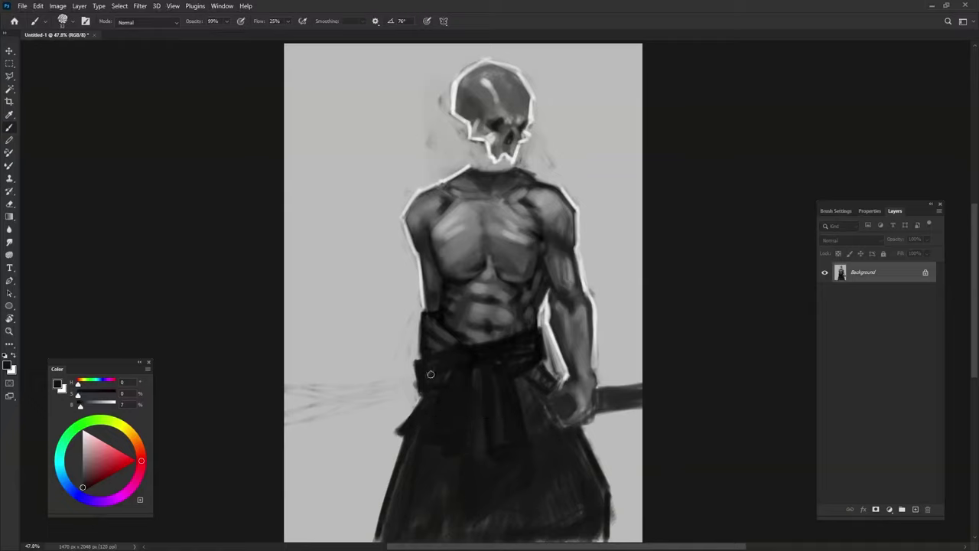
- Darken the hand area and paint a thick dark blade angling toward the lower-left edge
left_click_drag(548, 378, 565, 413)
left_click(552, 415, "alt")
mouse_move(398, 430)
left_mouse_down()
mouse_move(286, 481)
mouse_move(401, 452)
mouse_move(288, 494)
left_mouse_up()
left_click(291, 531, "alt")
- Paint out the blade segment right of the fist with background grey
left_click_drag(642, 391, 597, 405)
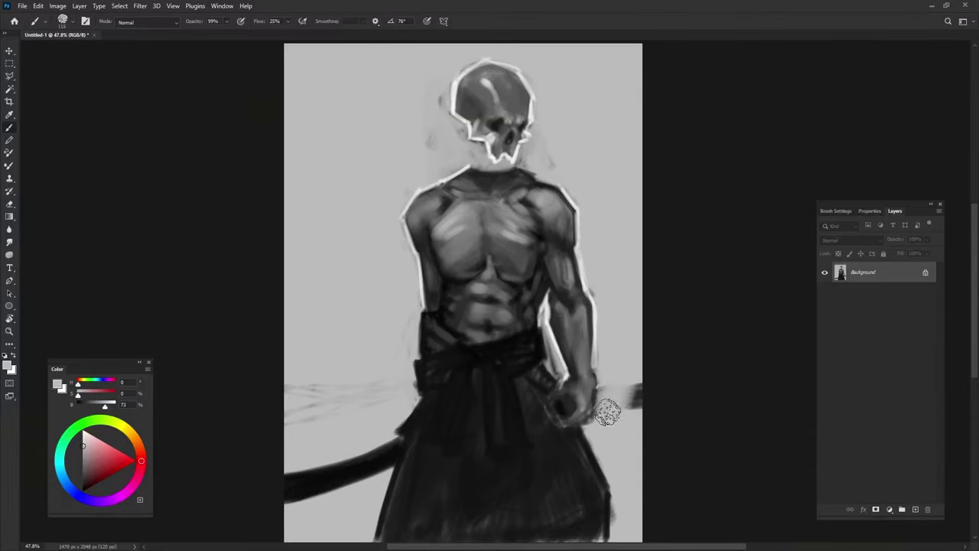
left_click(559, 403, "alt")
left_click(561, 431, "alt")
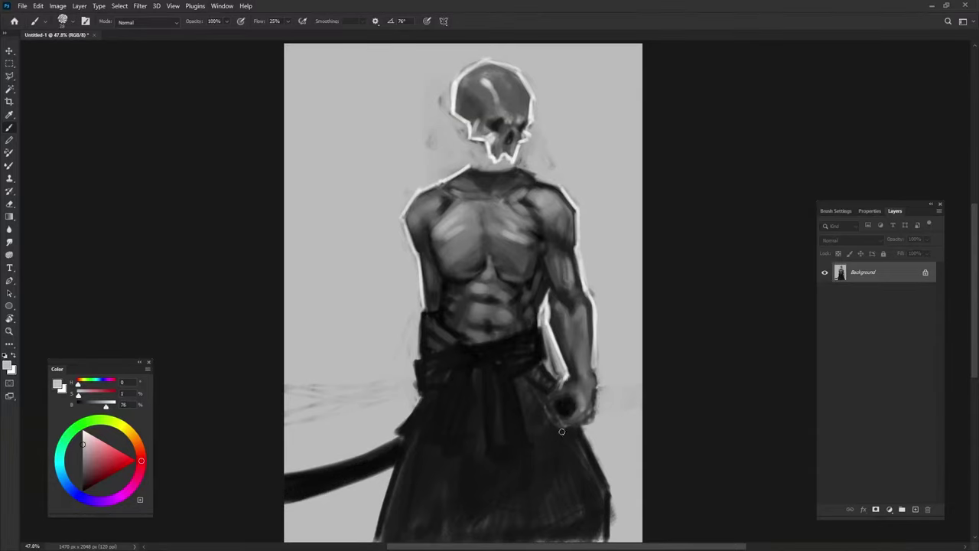
left_click(561, 394, "alt")
- Paint a light grey guard ring around the dark sword hand
left_click(574, 383, "alt")
mouse_move(543, 407)
left_mouse_down()
mouse_move(586, 444)
mouse_move(600, 407)
left_mouse_up()
left_click(590, 429, "alt")
left_click(570, 432, "alt")
mouse_move(558, 436)
left_mouse_down()
mouse_move(582, 428)
mouse_move(643, 545)
left_mouse_up()
left_click(564, 403)
left_click(562, 404, "alt")
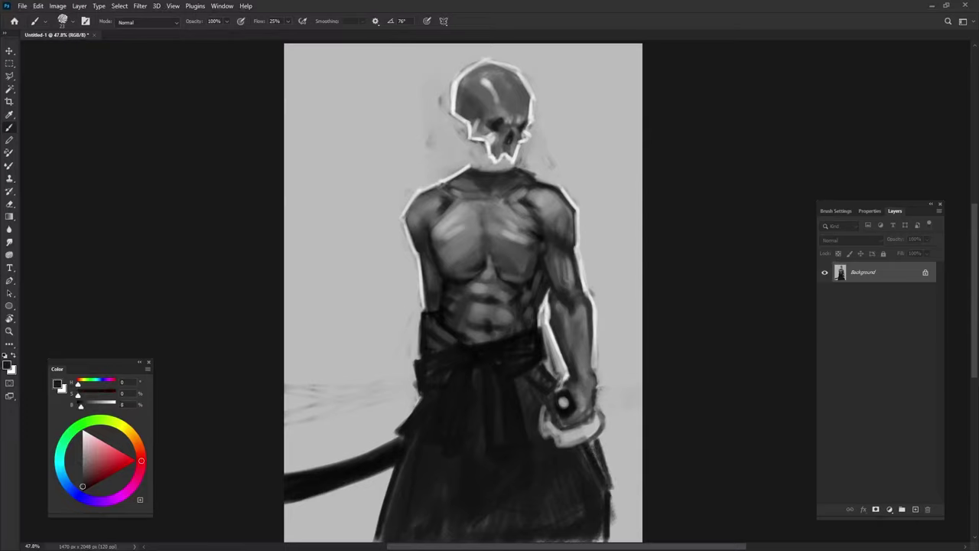
- Slim and trim the blade's lower edge with grey, and paint out the blade below the right hand
left_click(360, 498, "alt")
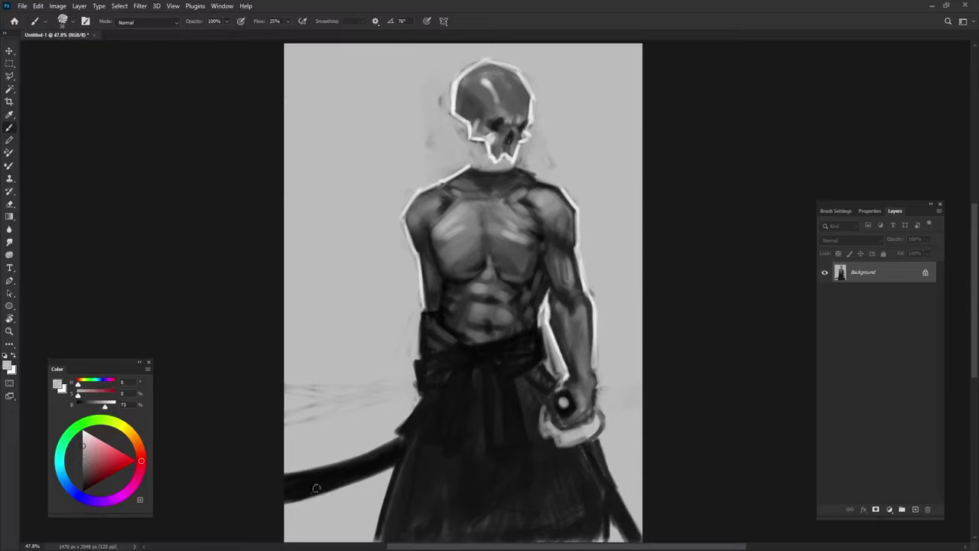
left_click_drag(287, 499, 399, 450)
left_click(348, 471, "alt")
mouse_move(348, 476)
left_mouse_down()
mouse_move(317, 484)
mouse_move(390, 452)
left_mouse_up()
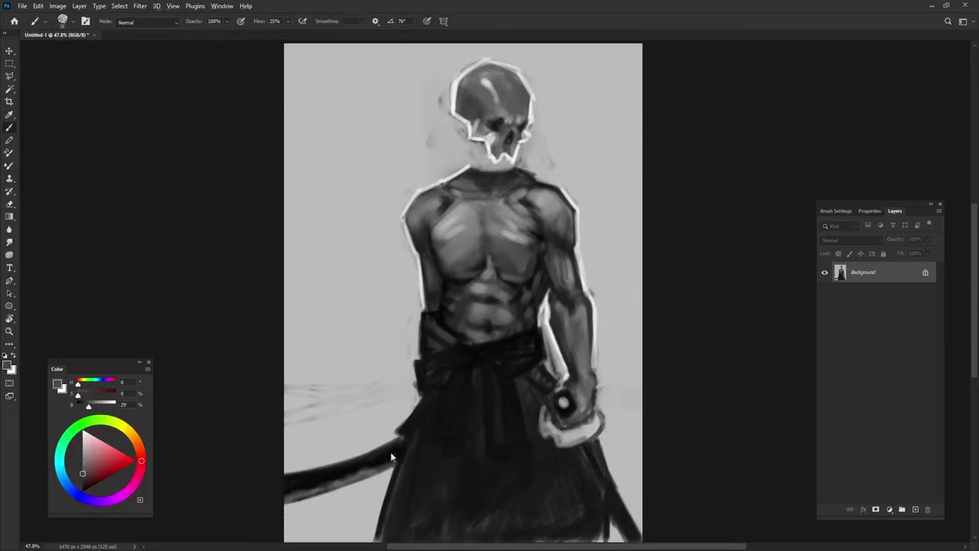
left_click(313, 459, "alt")
left_click_drag(314, 459, 398, 444)
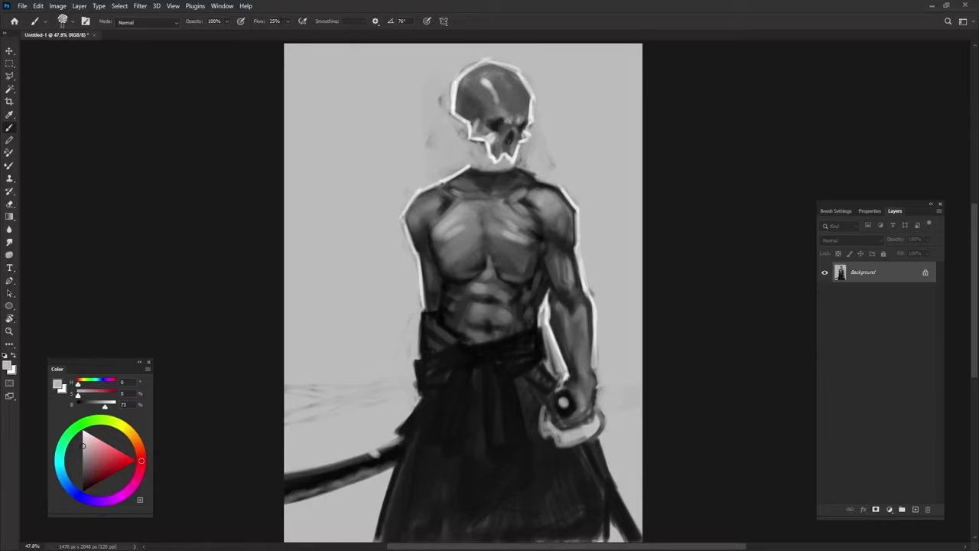
left_click_drag(612, 459, 631, 540)
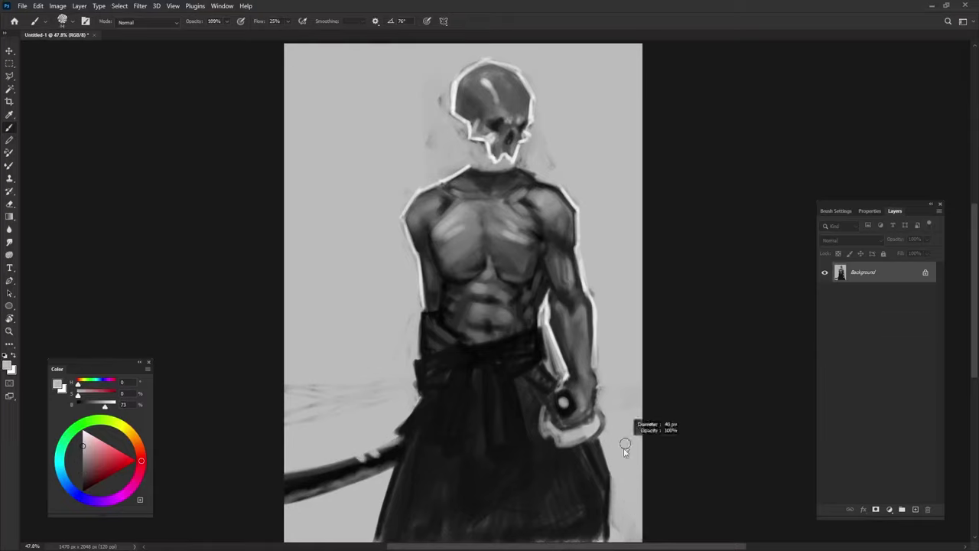
left_click(432, 511, "alt")
- Blend lighter and darker greys across the lower robe and darken its left edge
mouse_move(475, 440)
left_mouse_down()
mouse_move(509, 535)
mouse_move(551, 495)
mouse_move(597, 492)
mouse_move(559, 535)
left_mouse_up()
left_click(551, 489, "alt")
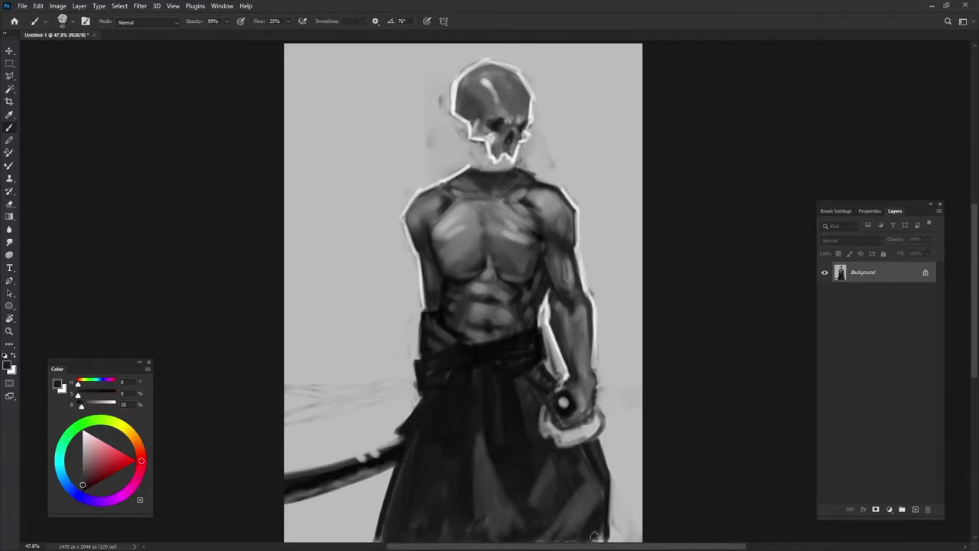
left_click_drag(551, 490, 600, 539)
left_click_drag(489, 436, 497, 524)
mouse_move(417, 447)
left_mouse_down()
mouse_move(410, 469)
mouse_move(435, 509)
left_mouse_up()
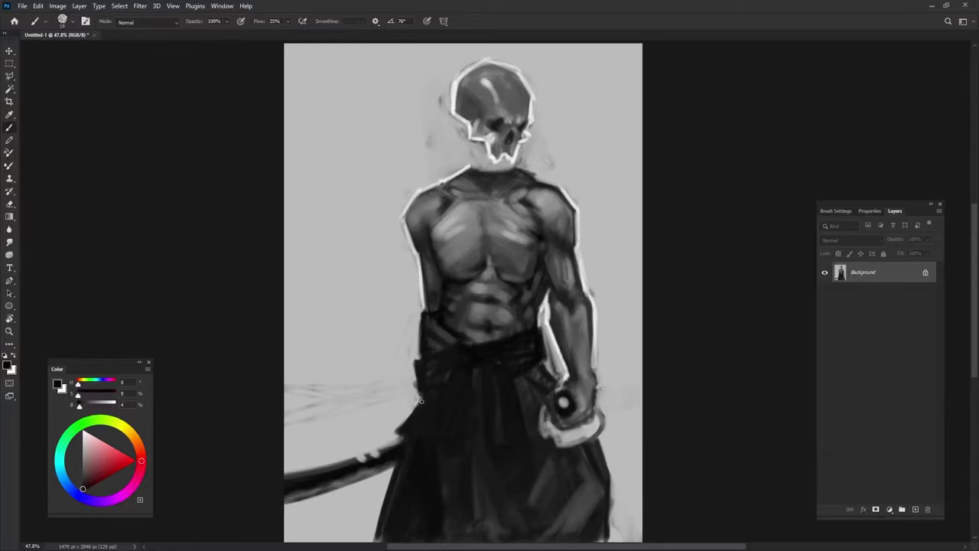
mouse_move(420, 401)
left_mouse_down()
mouse_move(390, 428)
mouse_move(394, 438)
left_mouse_up()
- Reshape the shadows around the sword hilt and shade the forearm with an upper highlight
mouse_move(566, 364)
left_mouse_down()
mouse_move(551, 392)
mouse_move(530, 398)
mouse_move(536, 372)
left_mouse_up()
left_click(509, 379, "alt")
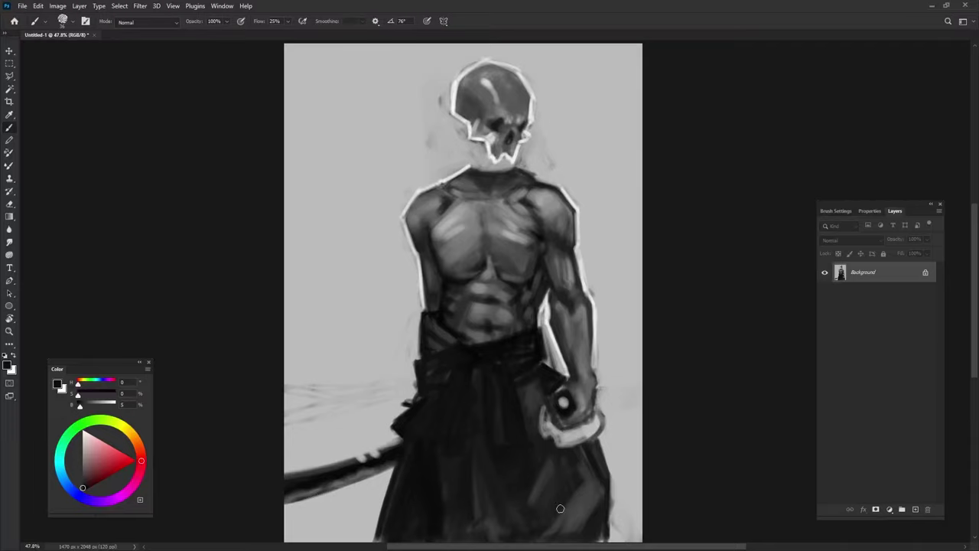
left_click(575, 311, "alt")
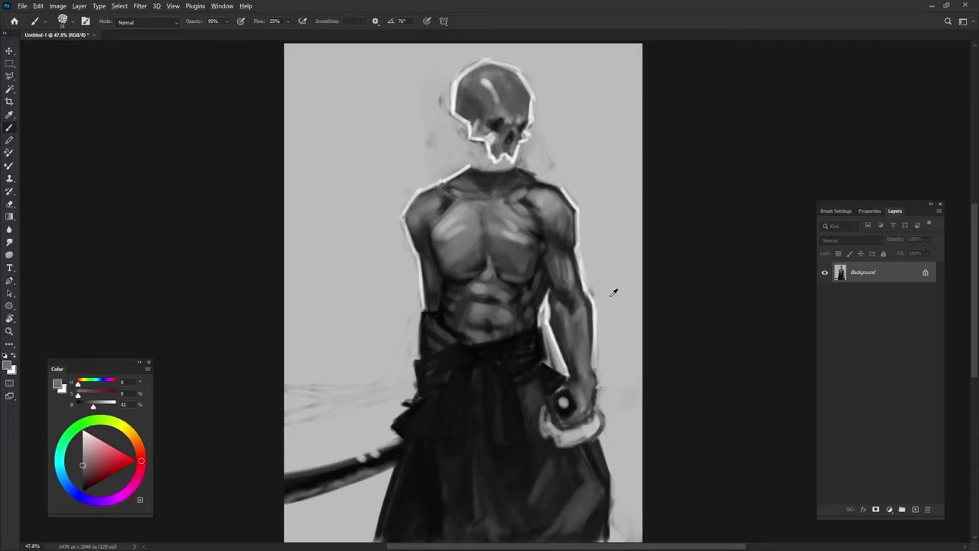
left_click(570, 291, "alt")
left_click_drag(570, 286, 562, 313)
left_click(558, 317, "alt")
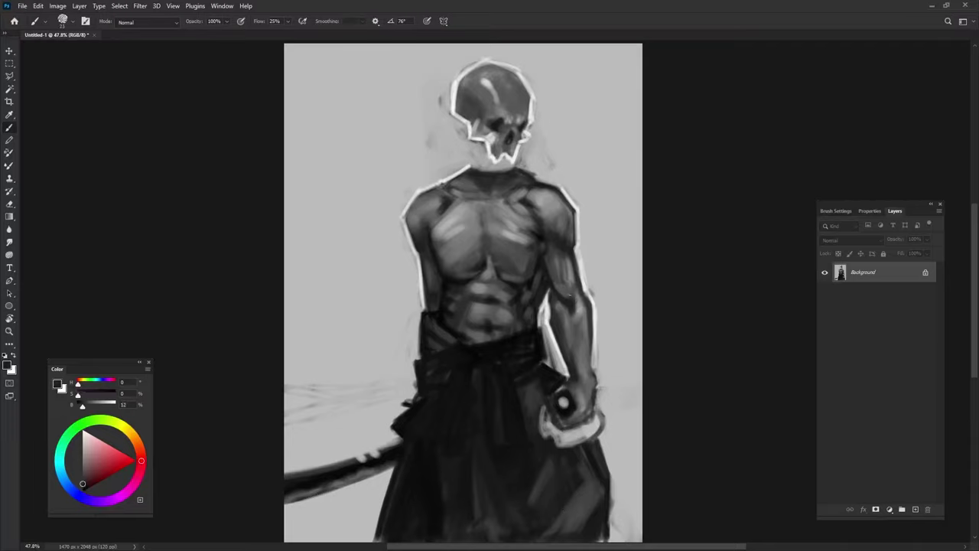
left_click(566, 289, "alt")
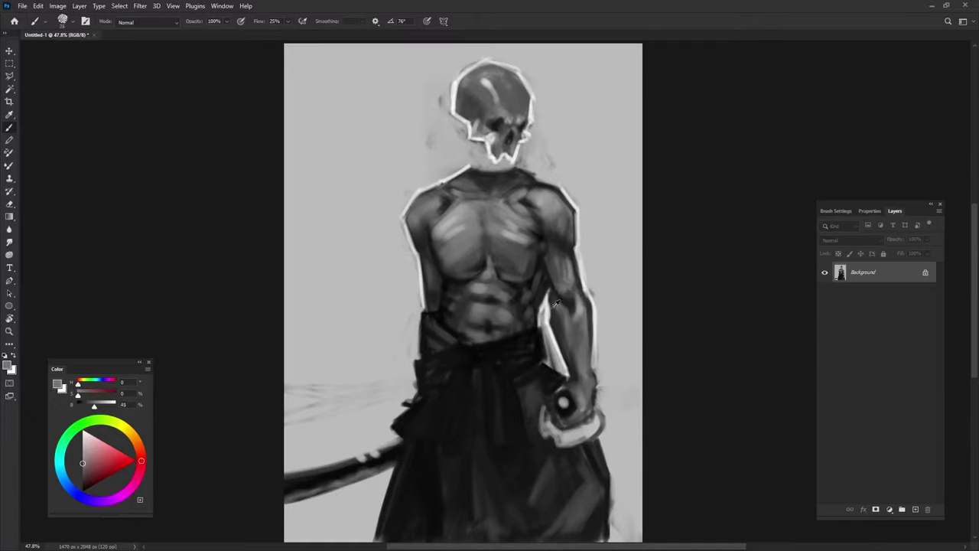
left_click(548, 308, "alt")
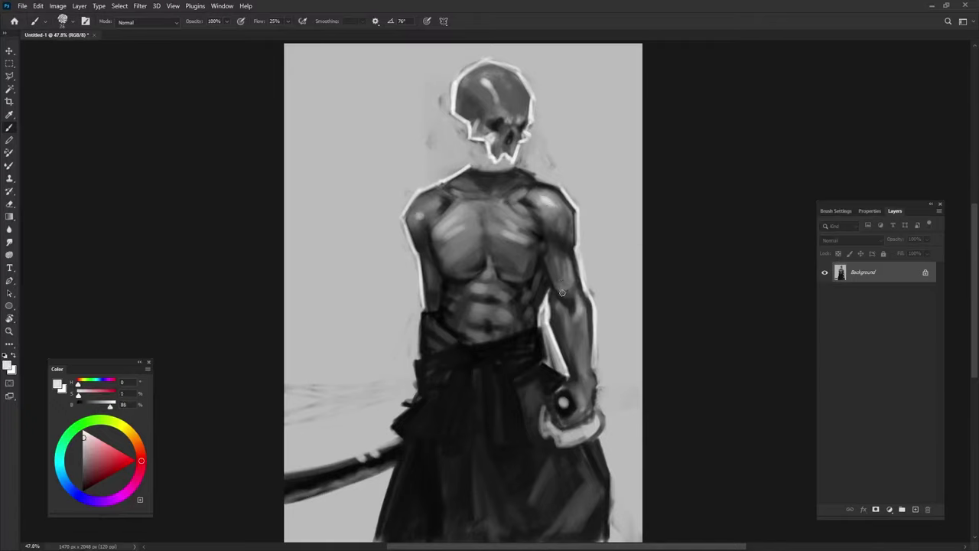
left_click_drag(562, 293, 566, 273)
left_click(539, 447, "alt")
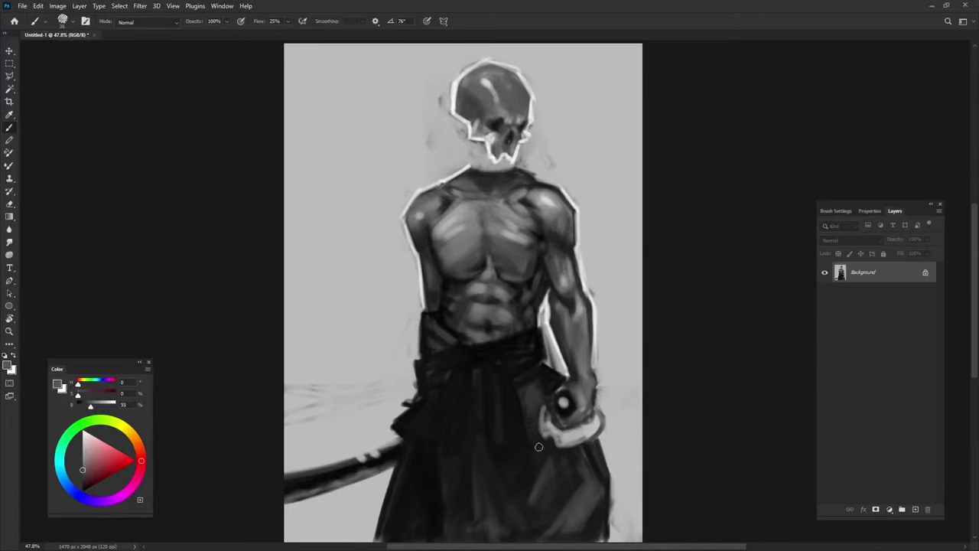
- Undo a trial hood sketch over the skull and draw a horizontal horizon line across the canvas
left_click(541, 185, "alt")
left_click_drag(464, 127, 539, 162)
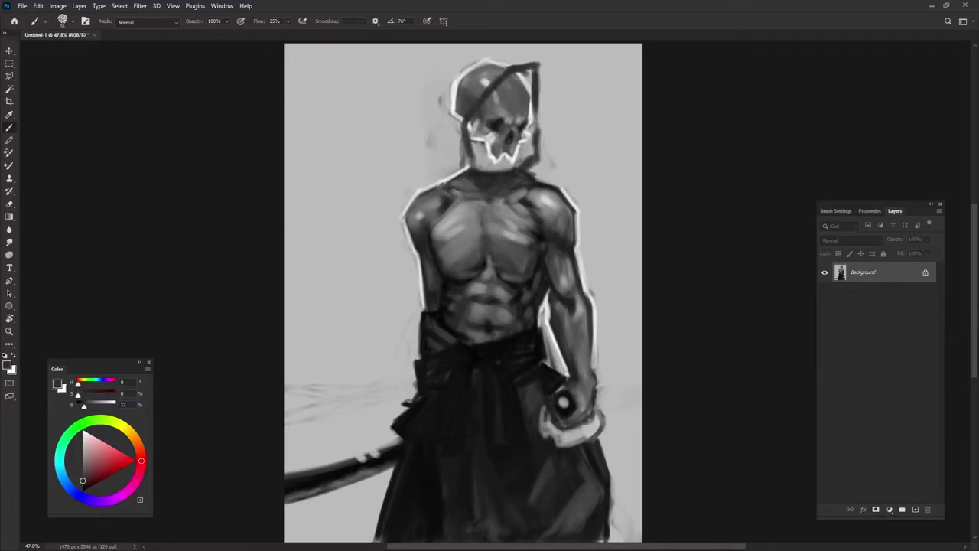
left_click_drag(535, 65, 442, 166)
left_click_drag(452, 222, 490, 196)
key("ctrl+z")
key("ctrl+z")
key("ctrl+z")
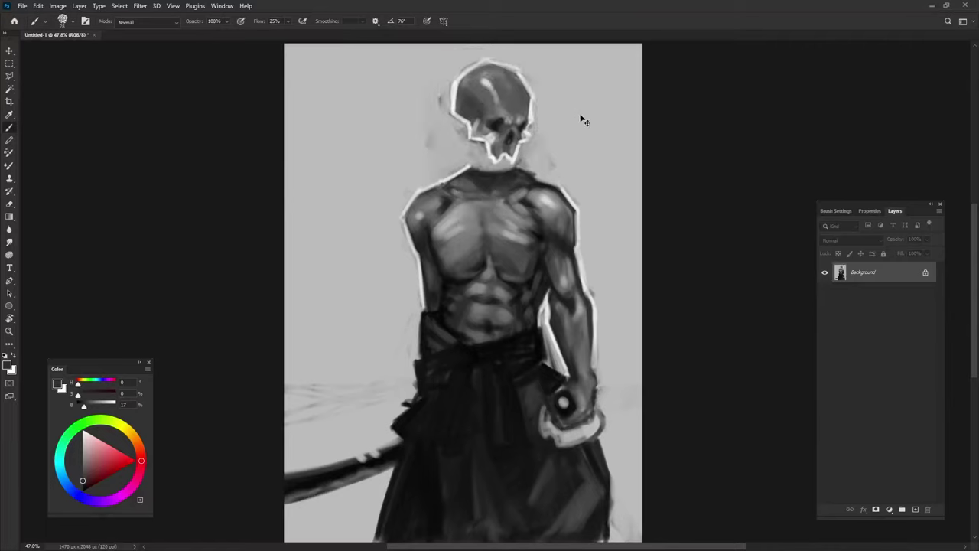
left_click_drag(285, 390, 643, 392)
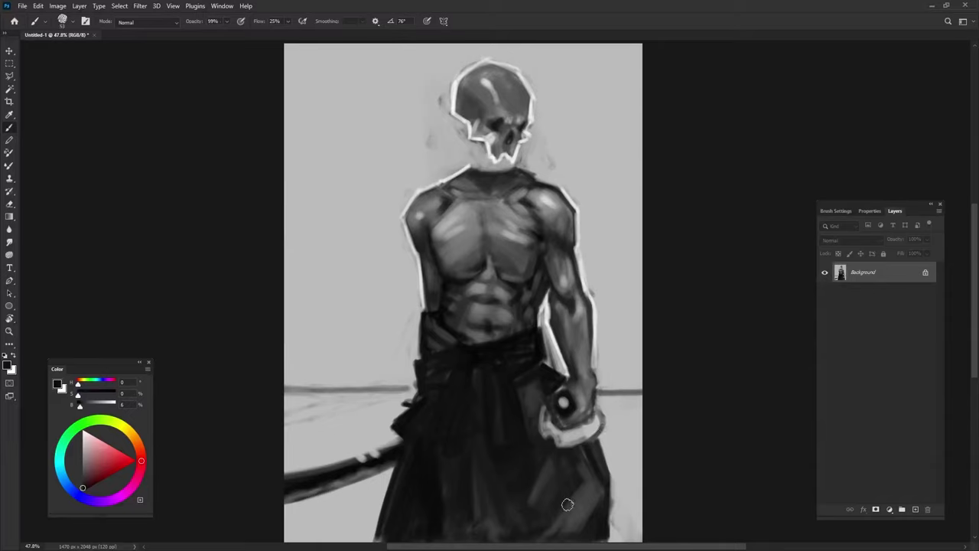
- Paint a near-white rim along the shoulders and neck, then sample greys from the skull
key("x")
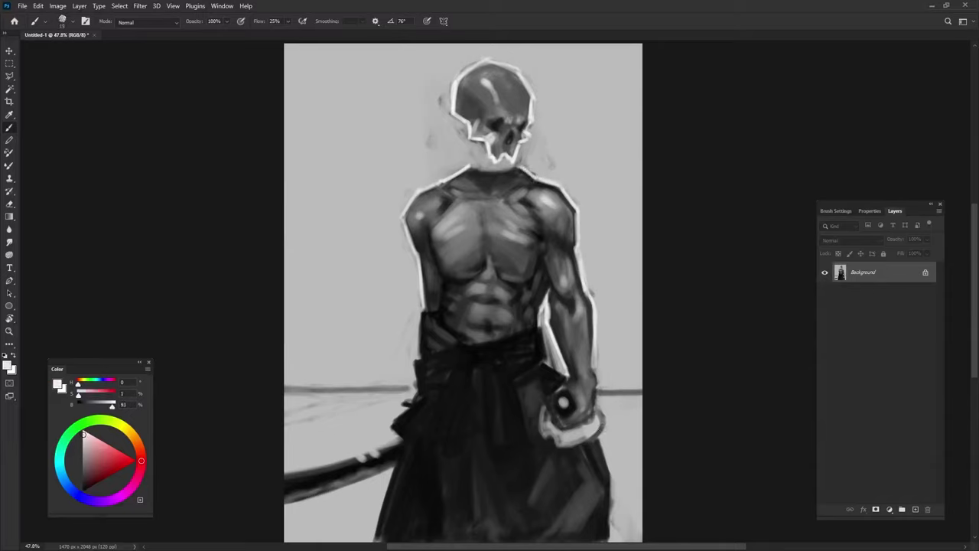
left_click_drag(525, 168, 467, 167)
left_click(524, 142, "alt")
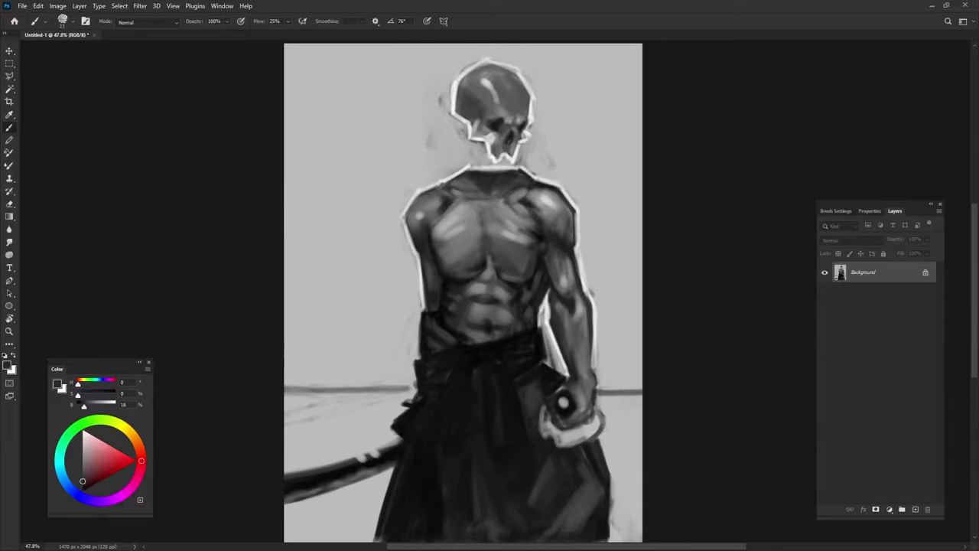
left_click(507, 150, "alt")
left_click(511, 153, "alt")
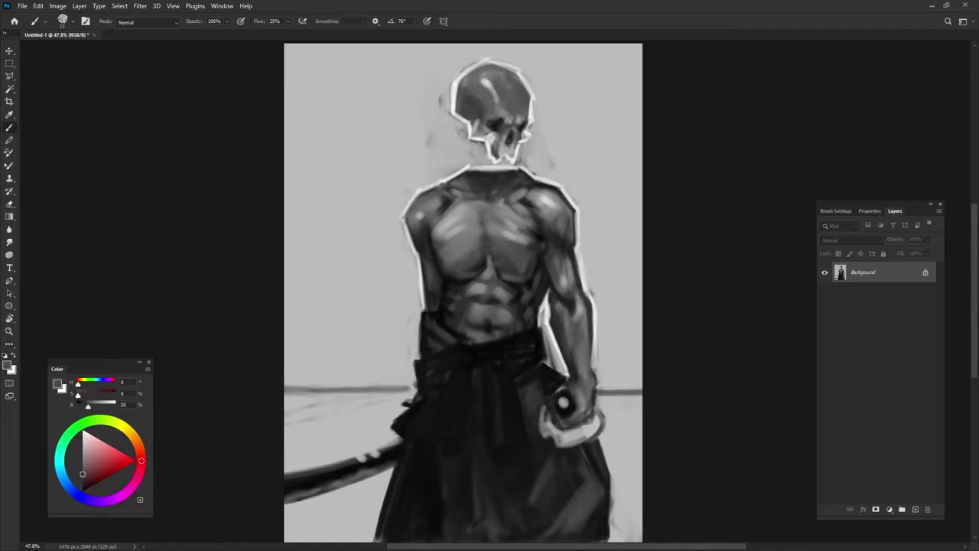
left_click(499, 93, "alt")
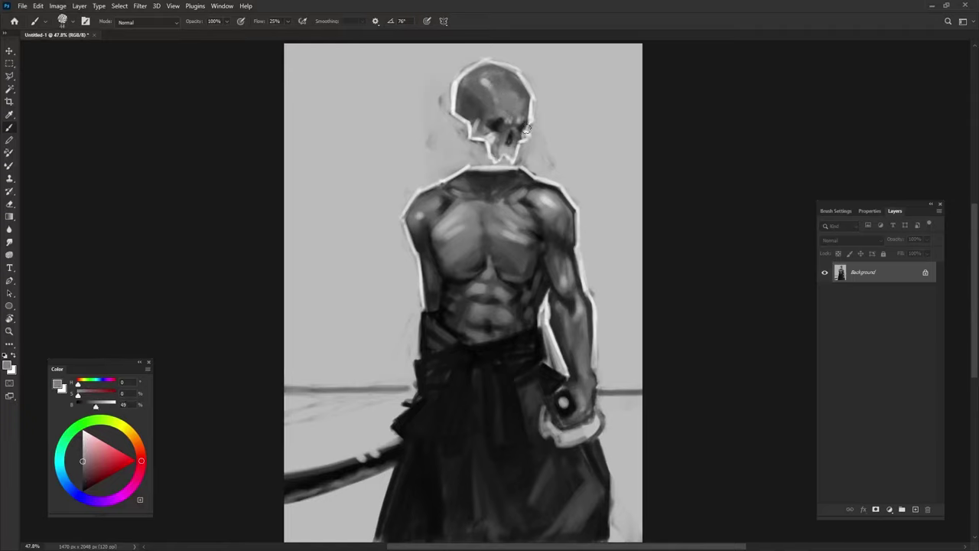
left_click(528, 124, "alt")
left_click(527, 135, "alt")
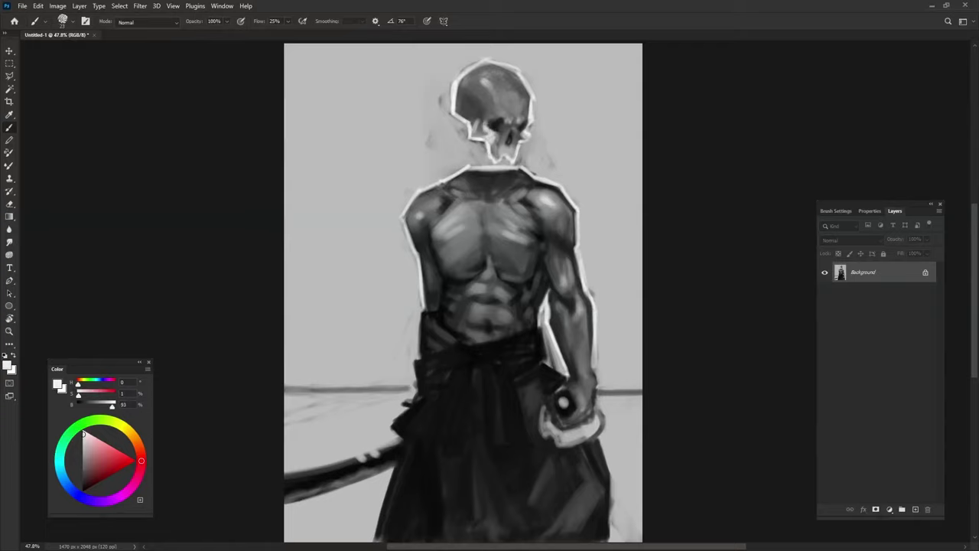
left_click(494, 131, "alt")
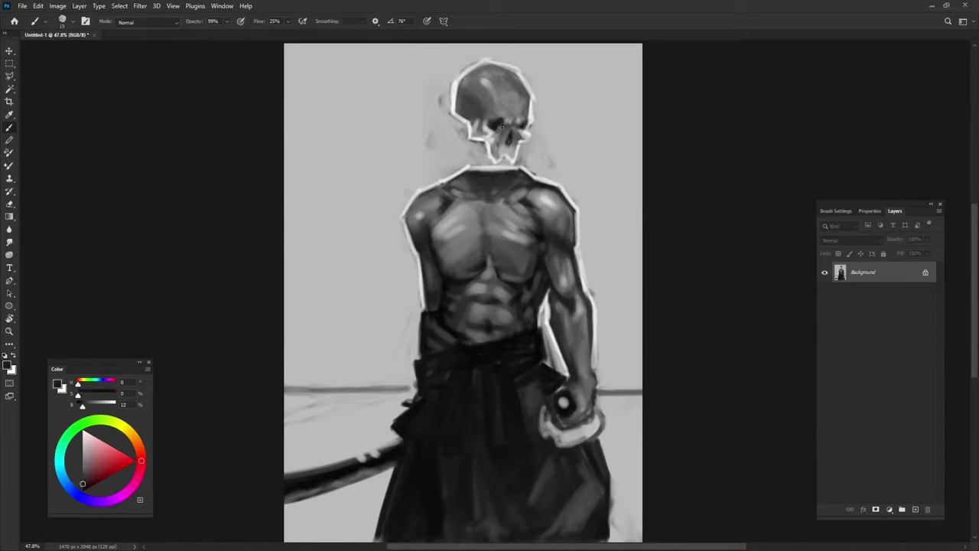
- Sample light, mid and darker greys from the skull and jaw
left_click(516, 118, "alt")
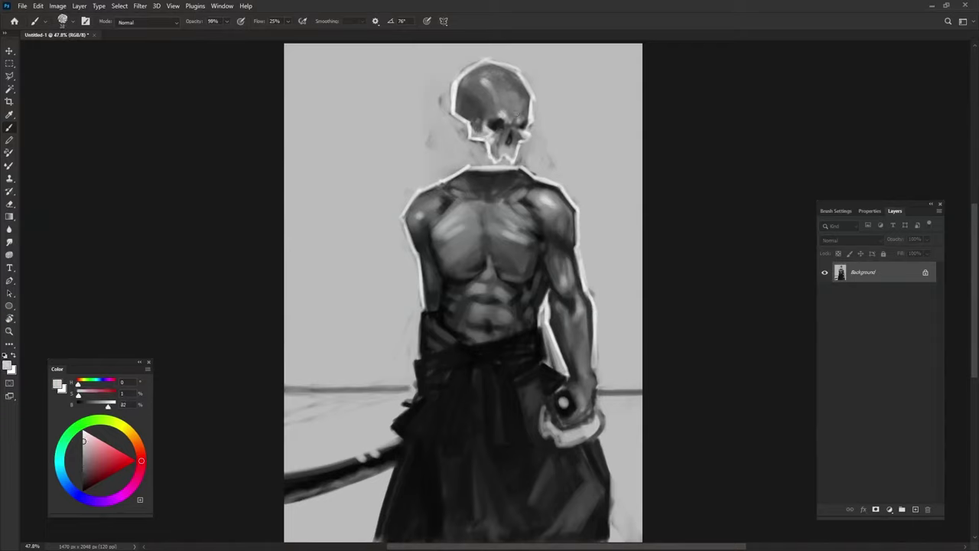
left_click(488, 142, "alt")
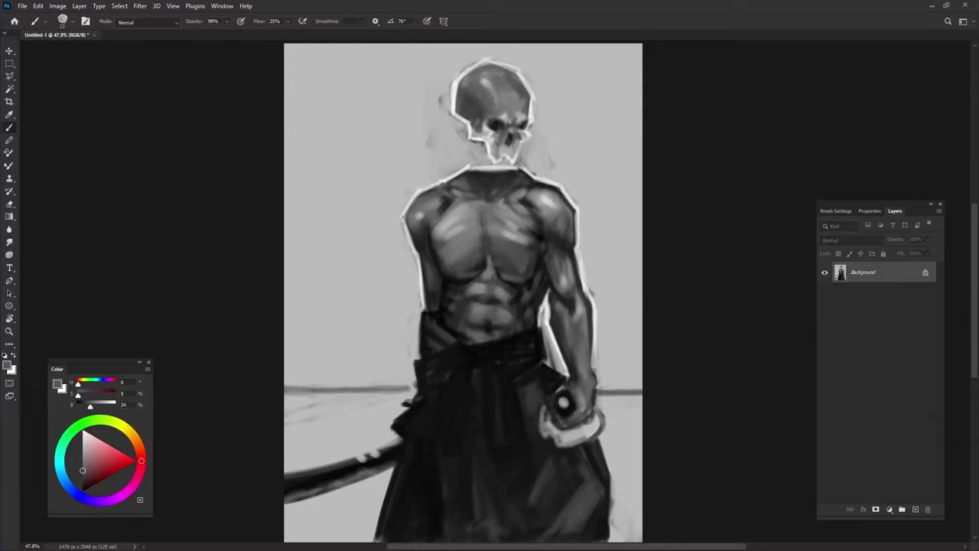
left_click(523, 134, "alt")
left_click(497, 153, "alt")
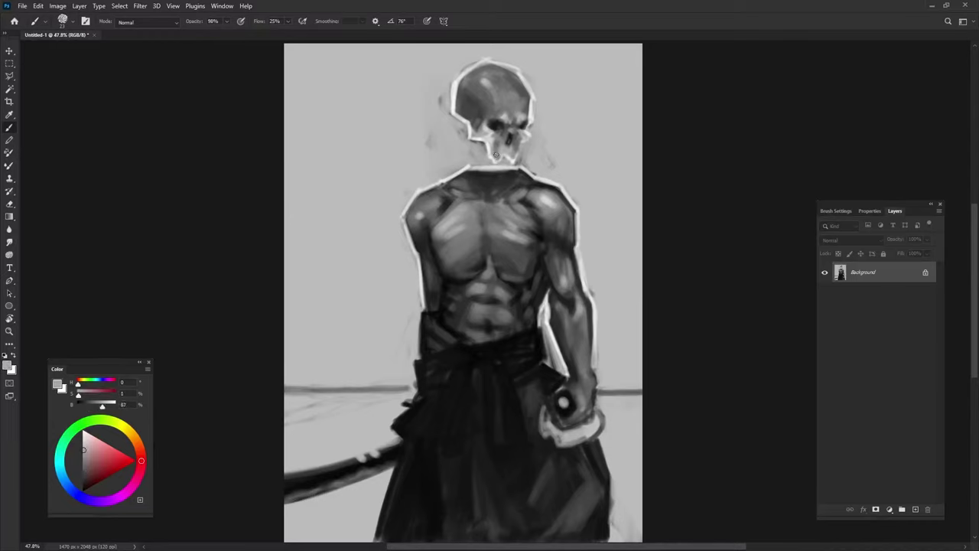
left_click(504, 114, "alt")
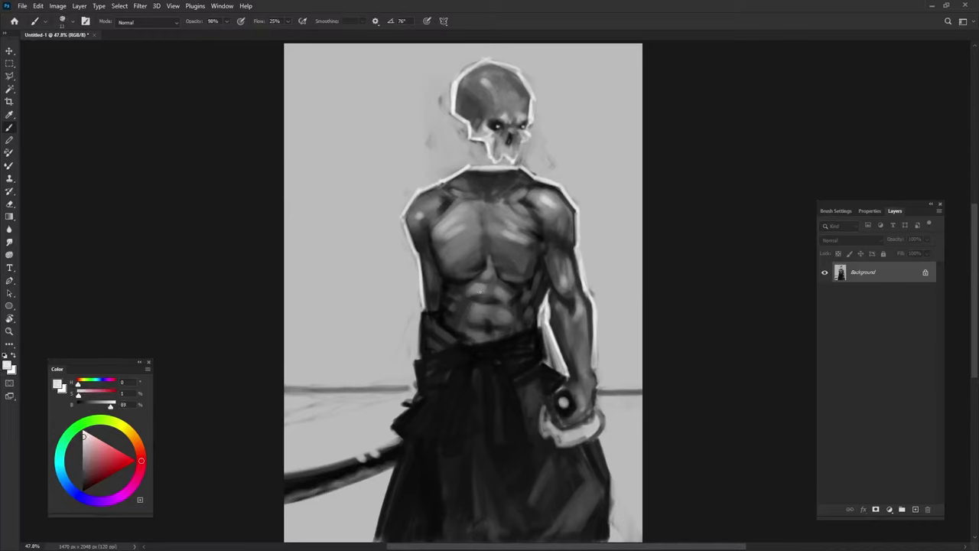
- Paint a dark ponytail down the skull's left side, lightening then re-darkening it
left_click(475, 202, "alt")
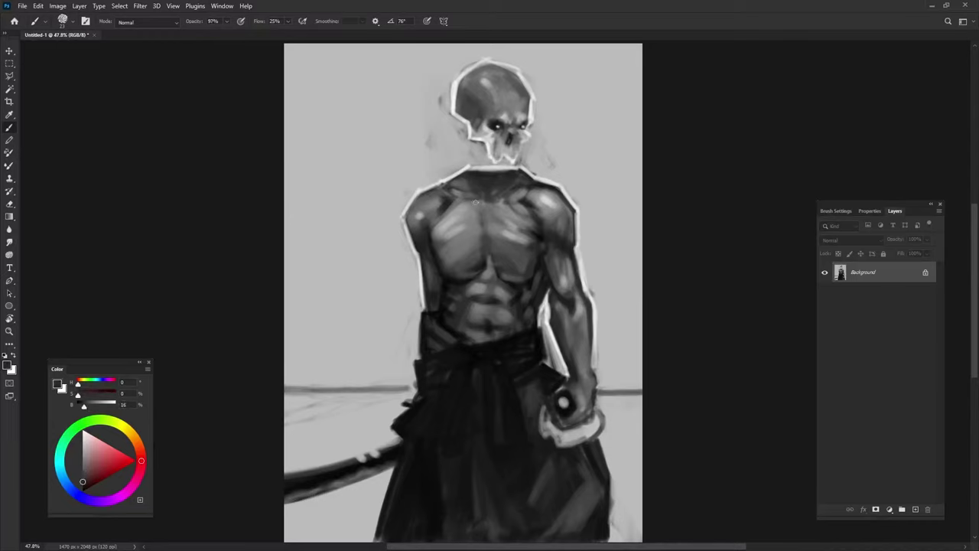
mouse_move(472, 62)
left_mouse_down()
mouse_move(444, 122)
mouse_move(447, 159)
left_mouse_up()
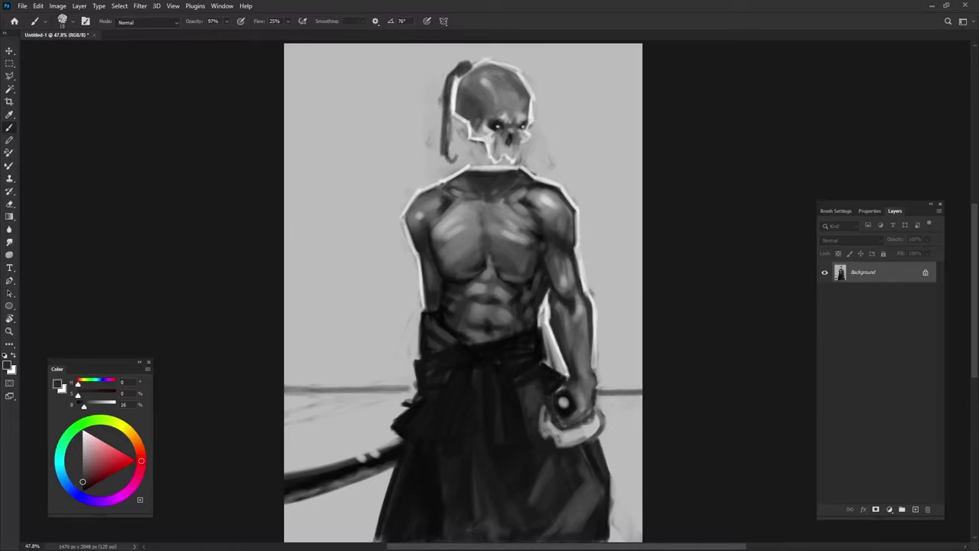
left_click_drag(456, 115, 453, 153)
left_click(462, 55, "alt")
mouse_move(462, 55)
left_mouse_down()
mouse_move(441, 153)
mouse_move(457, 142)
left_mouse_up()
left_click(452, 130, "alt")
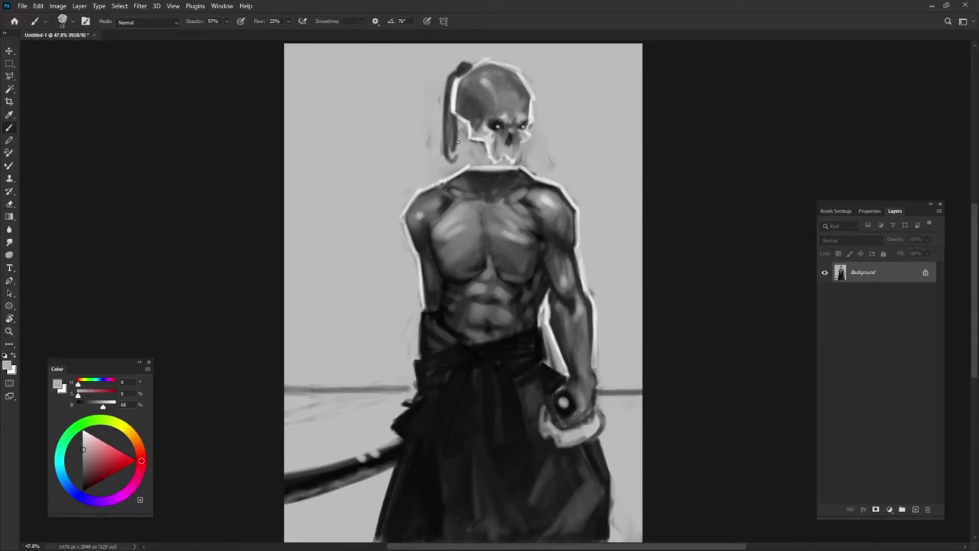
left_click(459, 67, "alt")
left_click_drag(459, 68, 451, 114)
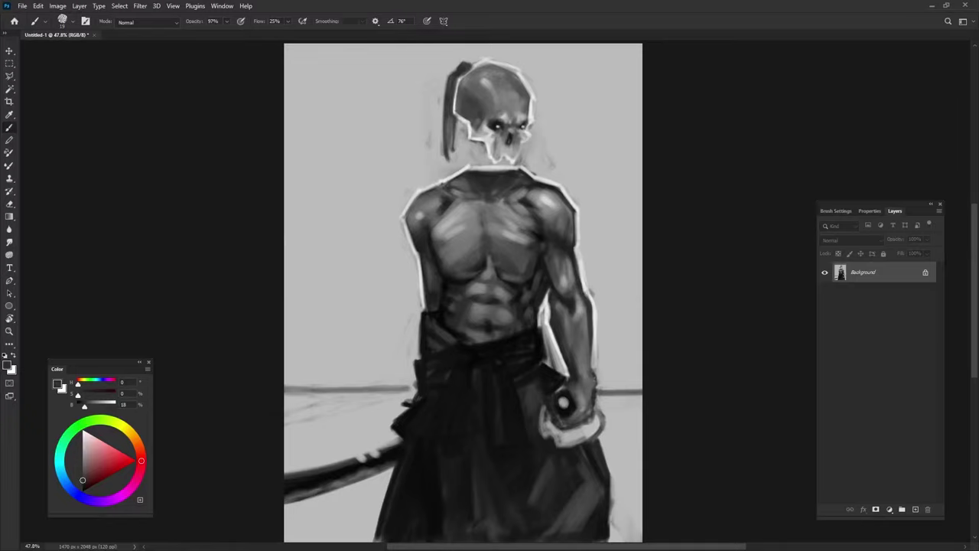
- Fill the ground with mid grey on both sides of the figure and around the sword
left_click(400, 380, "alt")
mouse_move(405, 392)
left_mouse_down()
mouse_move(291, 428)
mouse_move(398, 451)
left_mouse_up()
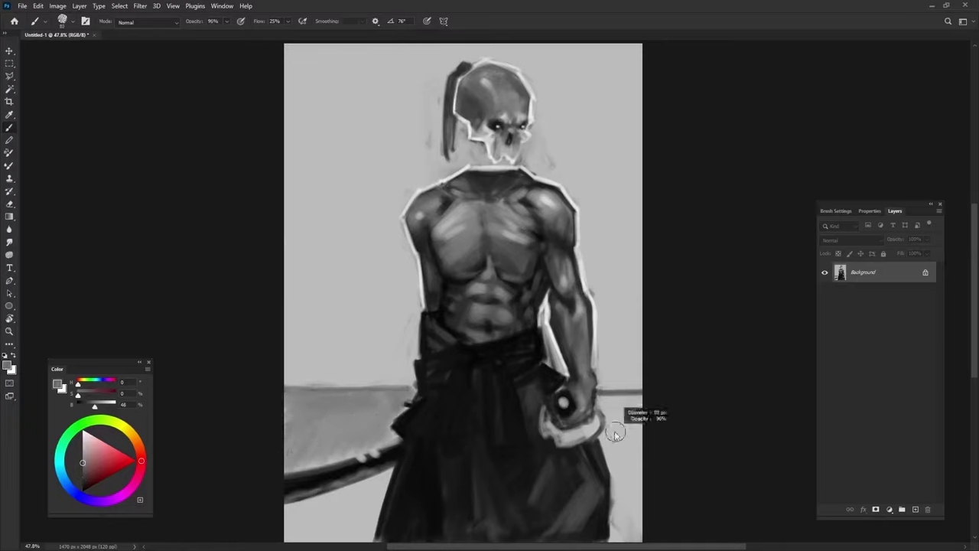
mouse_move(639, 417)
left_mouse_down()
mouse_move(612, 398)
mouse_move(627, 528)
left_mouse_up()
left_click_drag(390, 475, 290, 535)
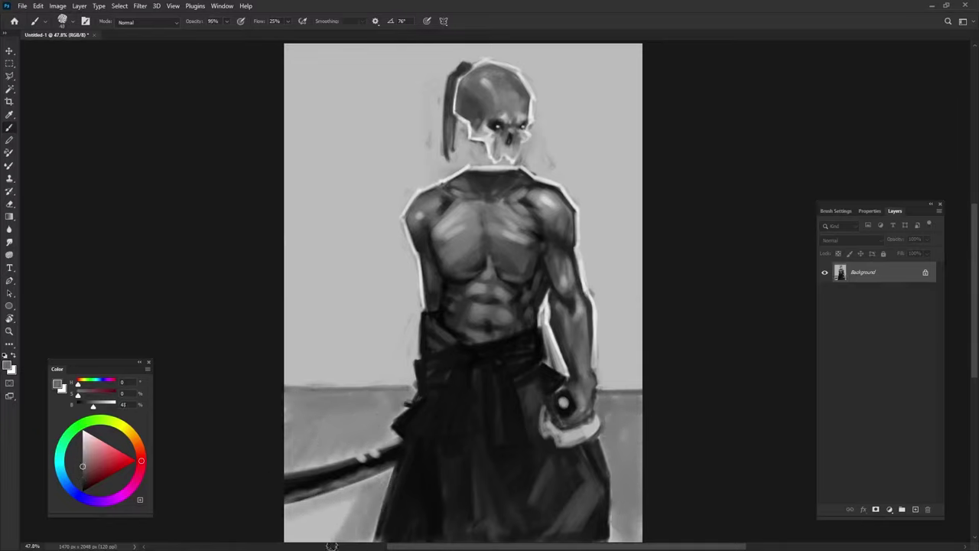
- Sample darker greys and near-black shadow tones from the chest and belt
left_click(530, 107, "alt")
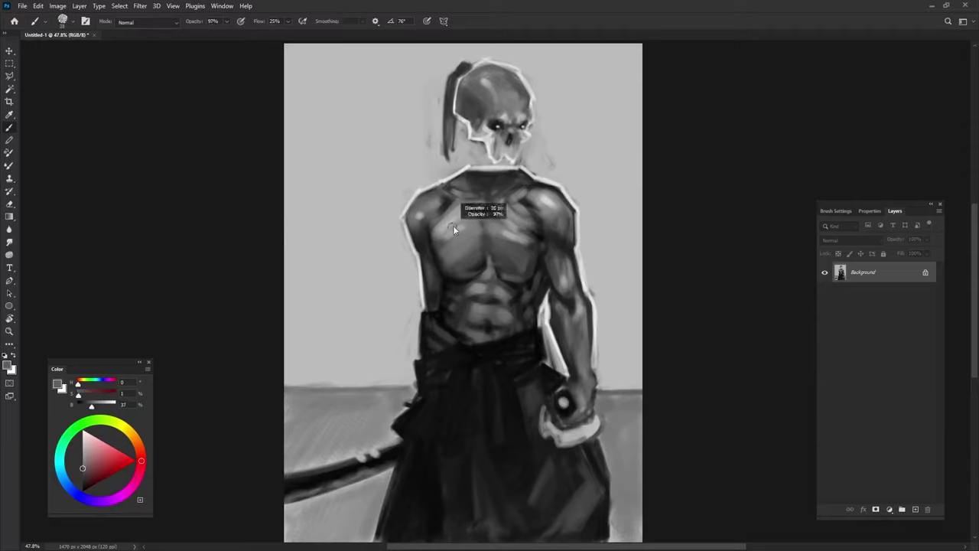
left_click(474, 346, "alt")
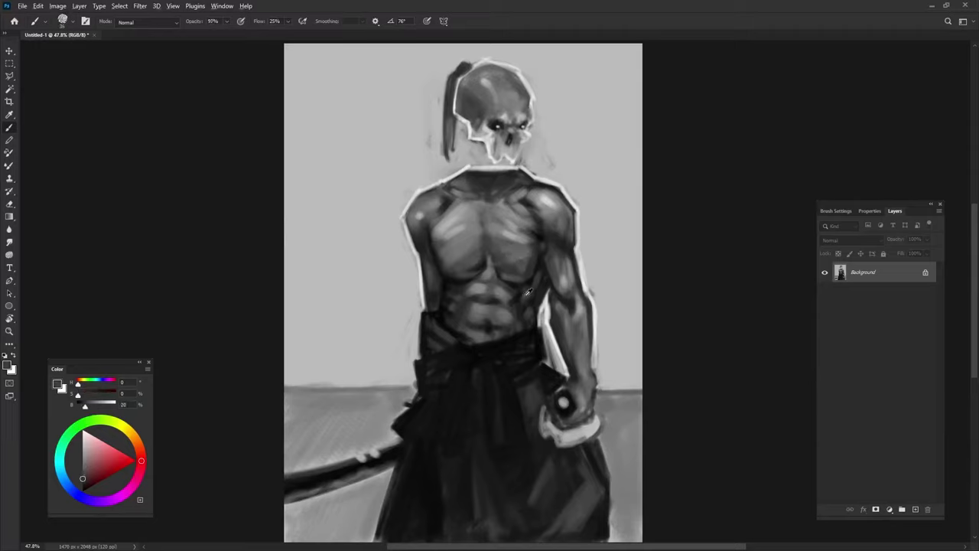
left_click(487, 325, "alt")
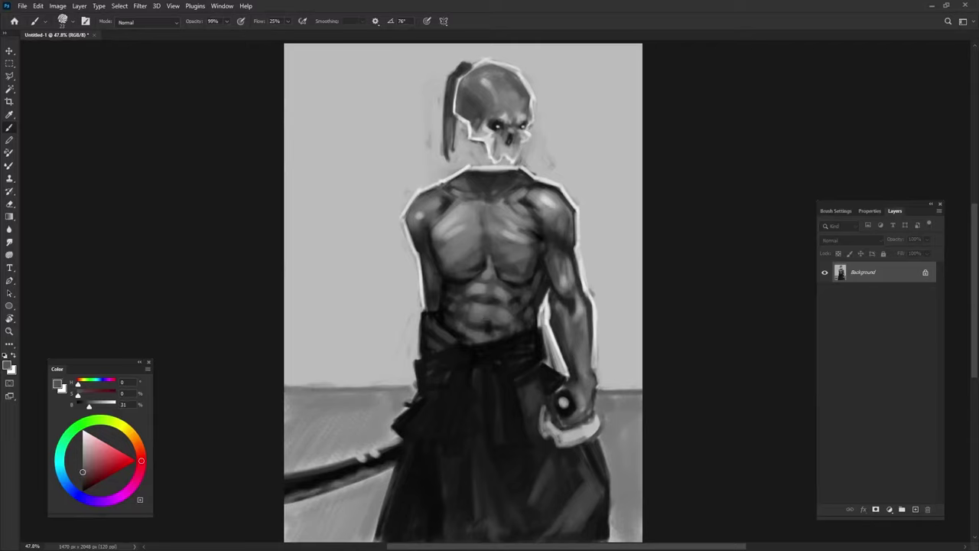
left_click(461, 526, "alt")
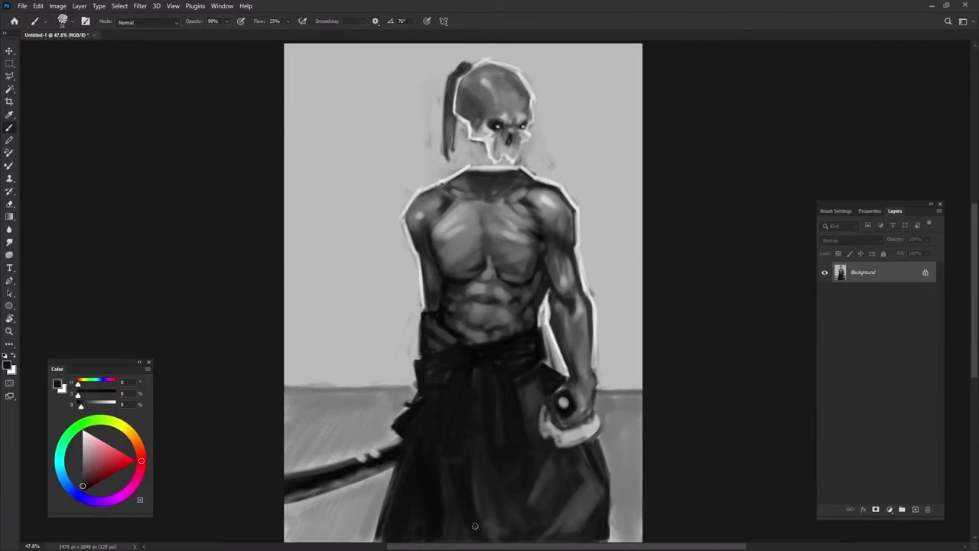
scroll(491, 456, "down", 2)
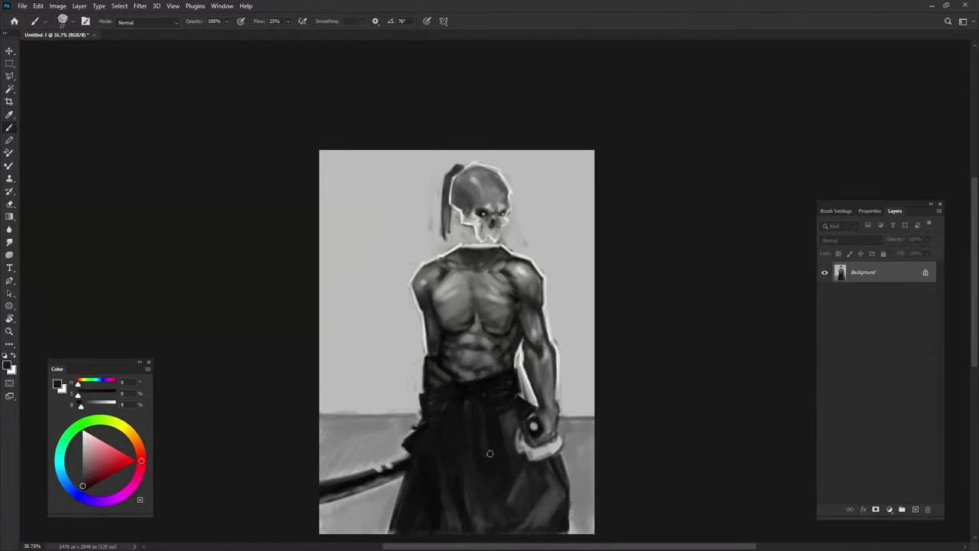
- Shade around the skull's jaw and chin, setting brush opacity to 90%
left_click(523, 330, "alt")
left_click(486, 250, "alt")
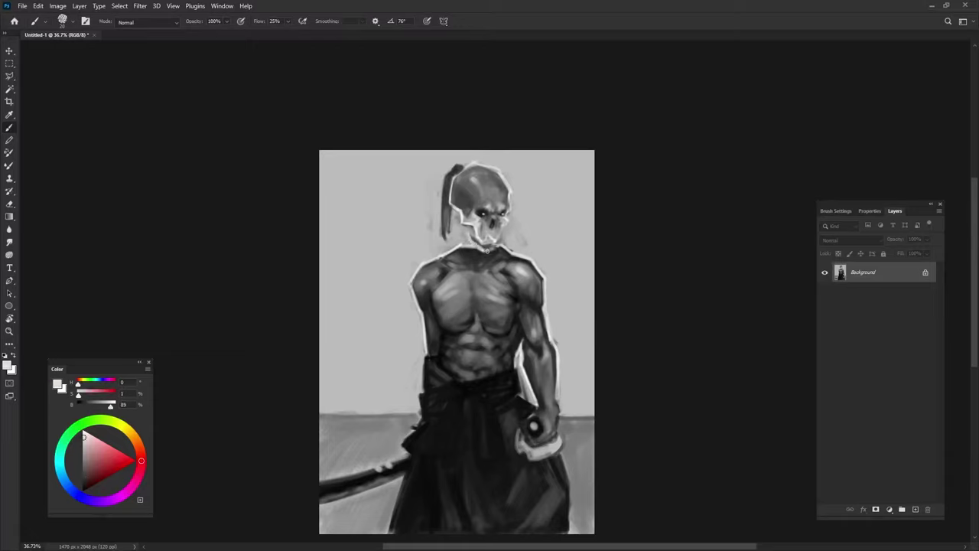
left_click(476, 229, "alt")
left_click(487, 250, "alt")
mouse_move(468, 232)
left_mouse_down()
mouse_move(471, 245)
mouse_move(496, 239)
left_mouse_up()
left_click(482, 237, "alt")
left_click(486, 245, "alt")
left_click(494, 230, "alt")
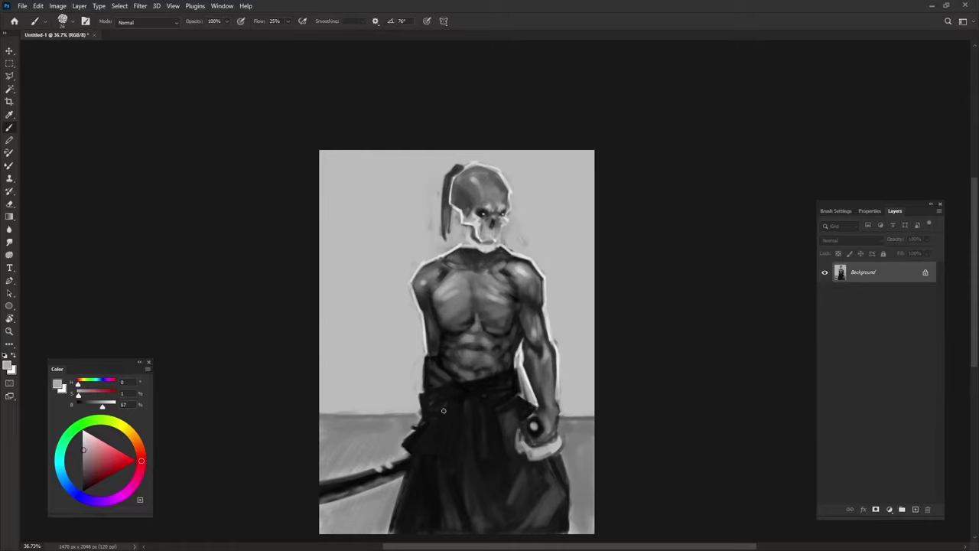
left_click(467, 243, "alt")
key("9")
key("9")
- Alternate near-black shadow and light grey highlight samples around the jaw
left_click(474, 233, "alt")
left_click(480, 241, "alt")
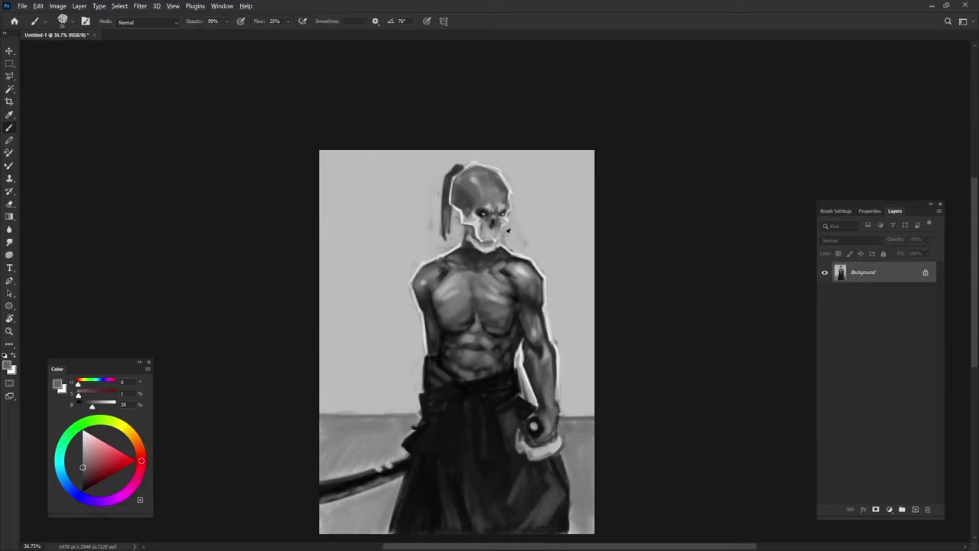
left_click(482, 242, "alt")
left_click(496, 242, "alt")
left_click(497, 240, "alt")
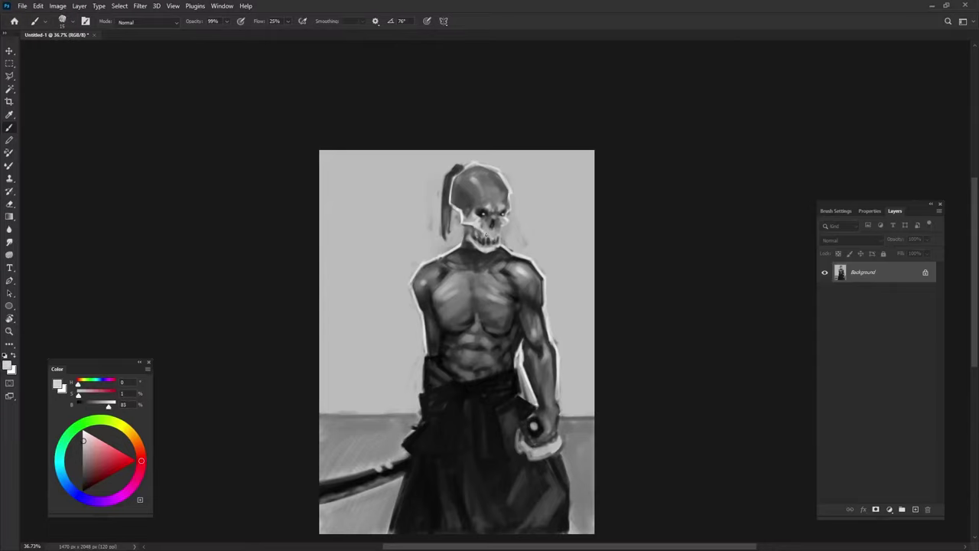
left_click(498, 238, "alt")
left_click(502, 230, "alt")
left_click(506, 223, "alt")
left_click(510, 234, "alt")
left_click(501, 236, "alt")
left_click(495, 239, "alt")
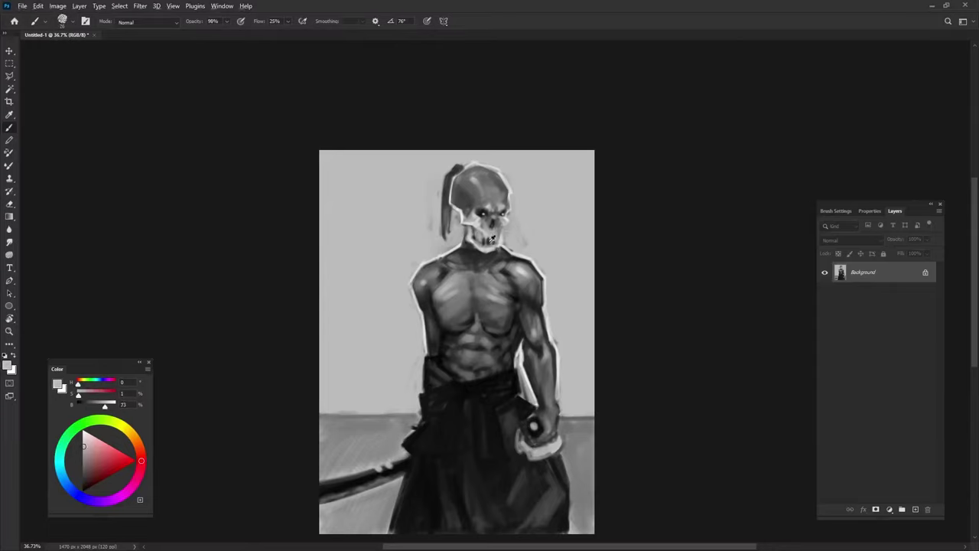
left_click(482, 248, "alt")
left_click(477, 242, "alt")
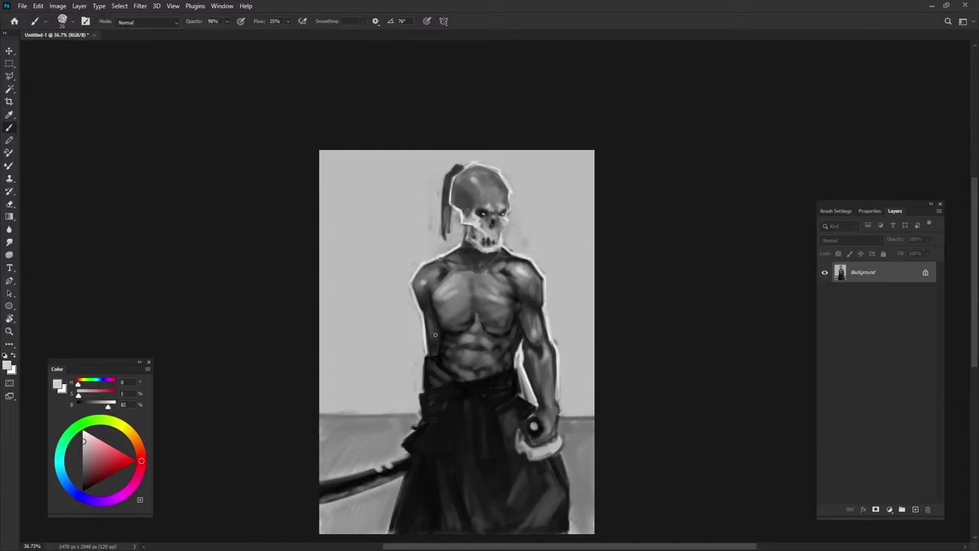
- Repaint the skull's teeth in near-white after sampling dark and light greys
left_click(481, 204, "alt")
left_click(468, 207, "alt")
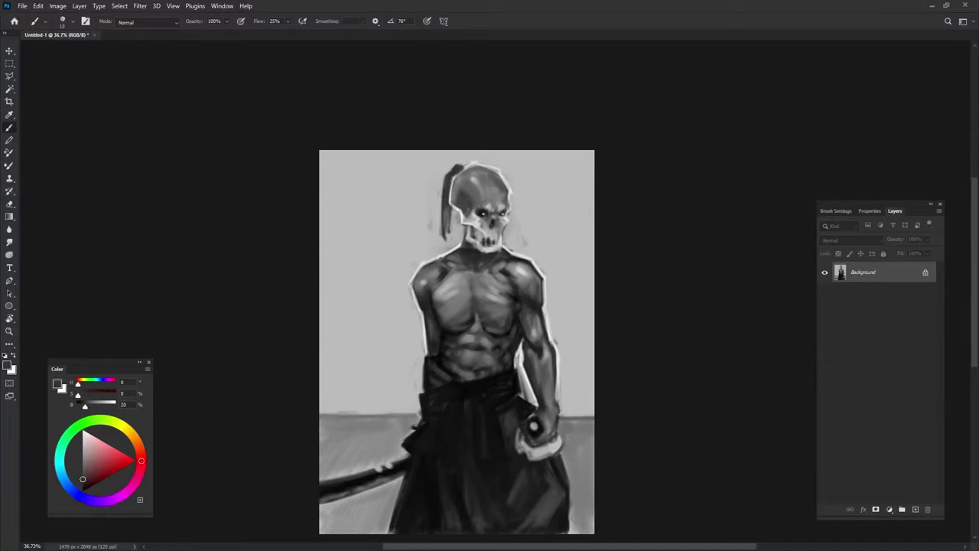
left_click(508, 219, "alt")
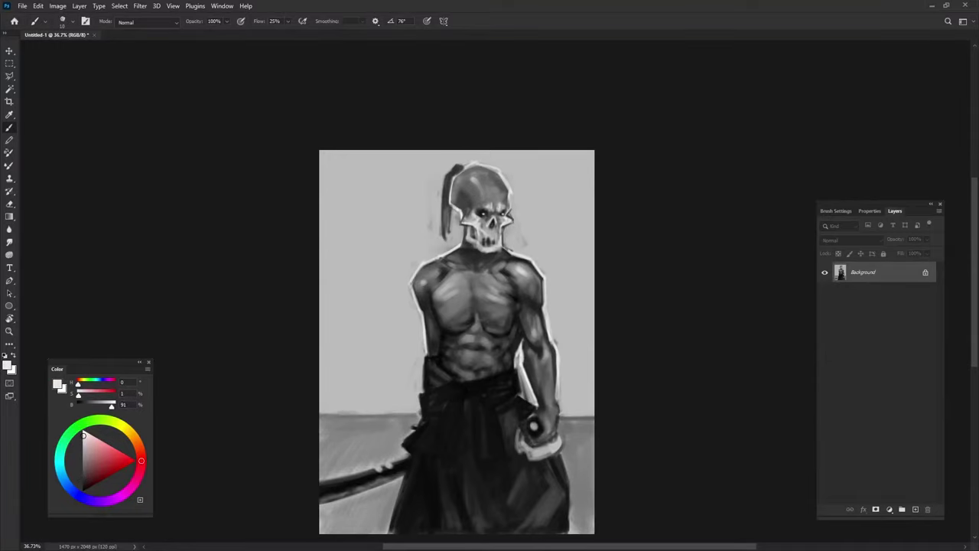
left_click(481, 229, "alt")
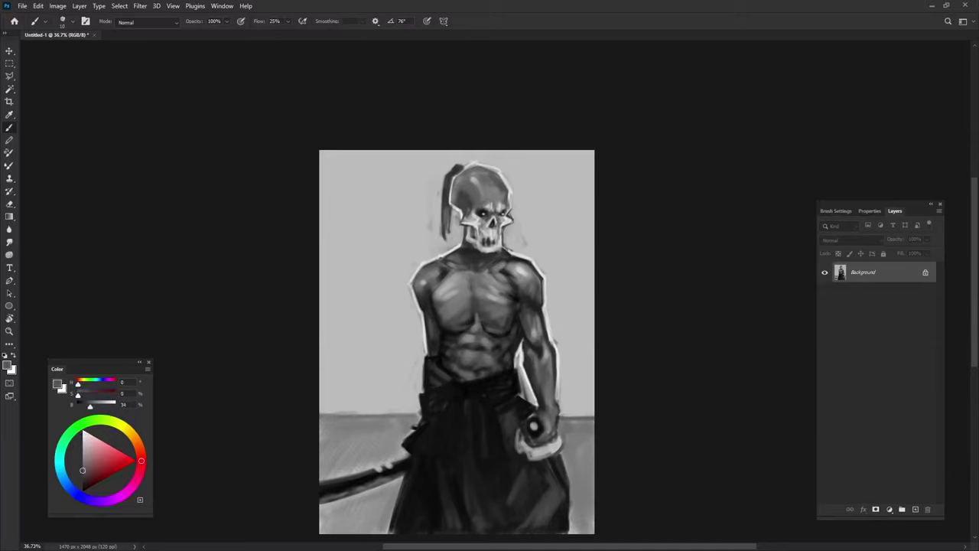
left_click(470, 477, "alt")
left_click(570, 306, "alt")
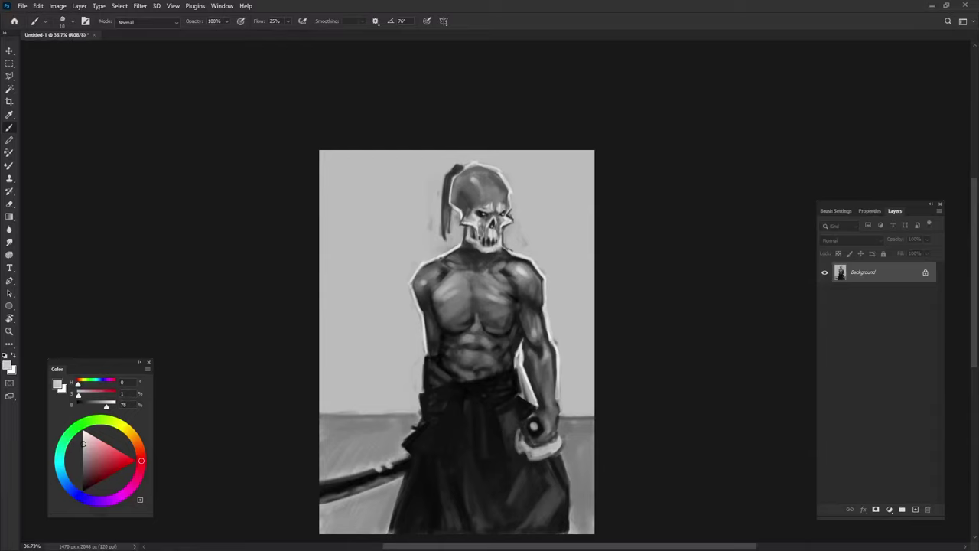
left_click(490, 227, "alt")
left_click(470, 243, "alt")
left_click_drag(462, 248, 473, 264)
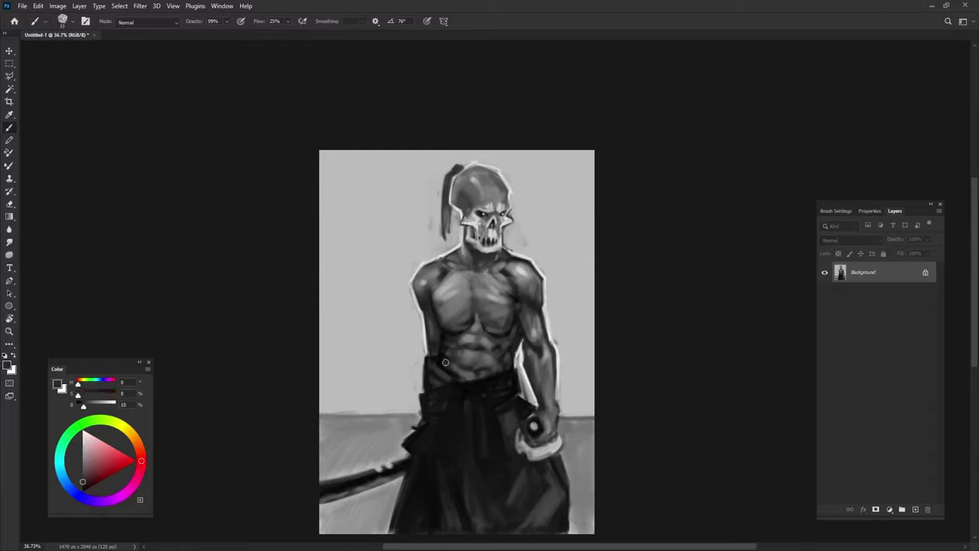
- Lighten the forearm and pick pure white for edge highlights along the rotated sword
left_click(554, 431, "alt")
left_click(546, 401, "alt")
left_click(520, 434, "alt")
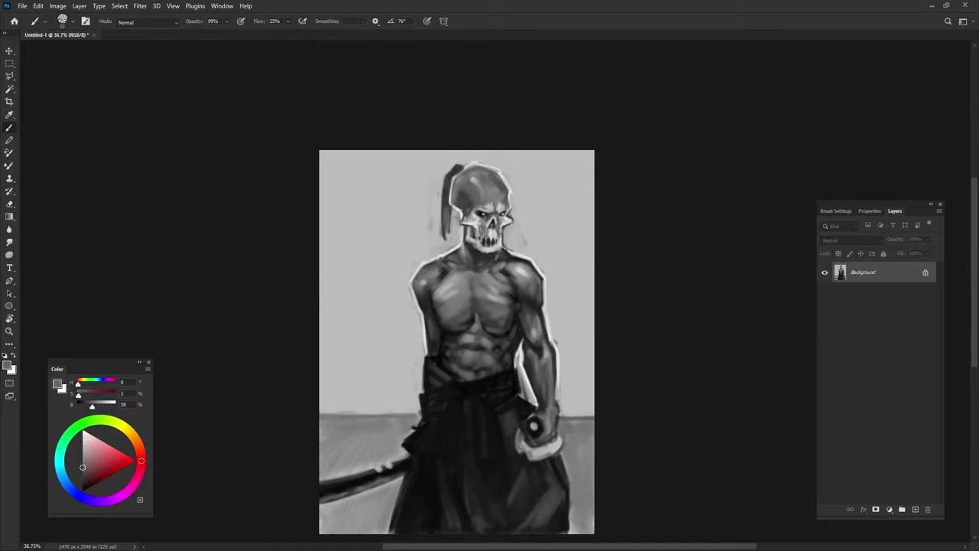
left_click(536, 448, "alt")
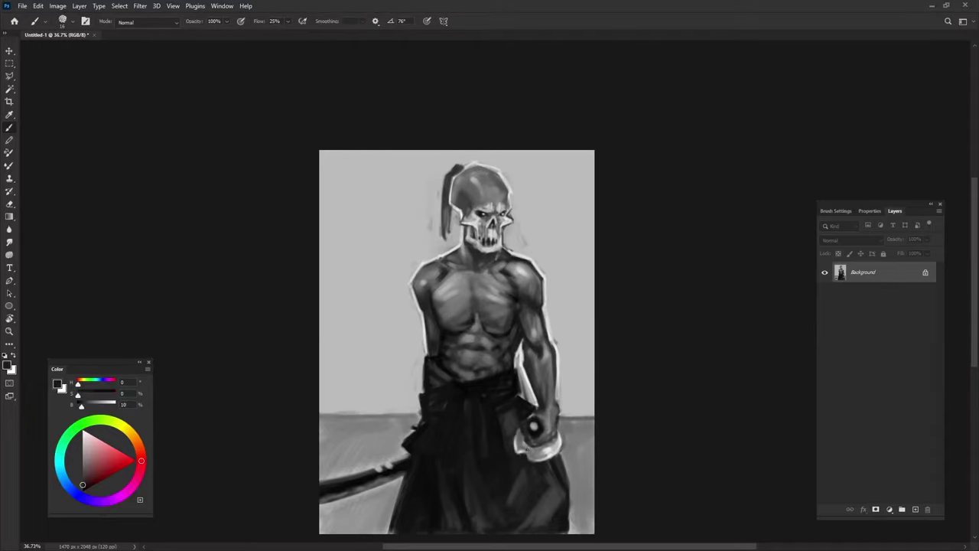
key("r")
mouse_move(534, 502)
left_mouse_down()
mouse_move(501, 402)
mouse_move(426, 438)
left_mouse_up()
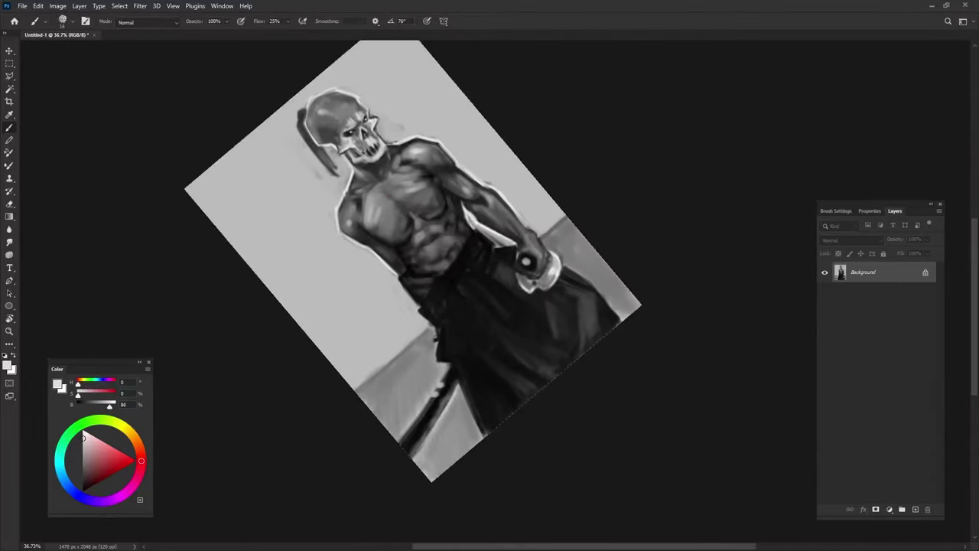
- Stroke light along the sword, shift the dark stops left, make the end stop cyan, drop yellow
left_click(426, 438, "alt")
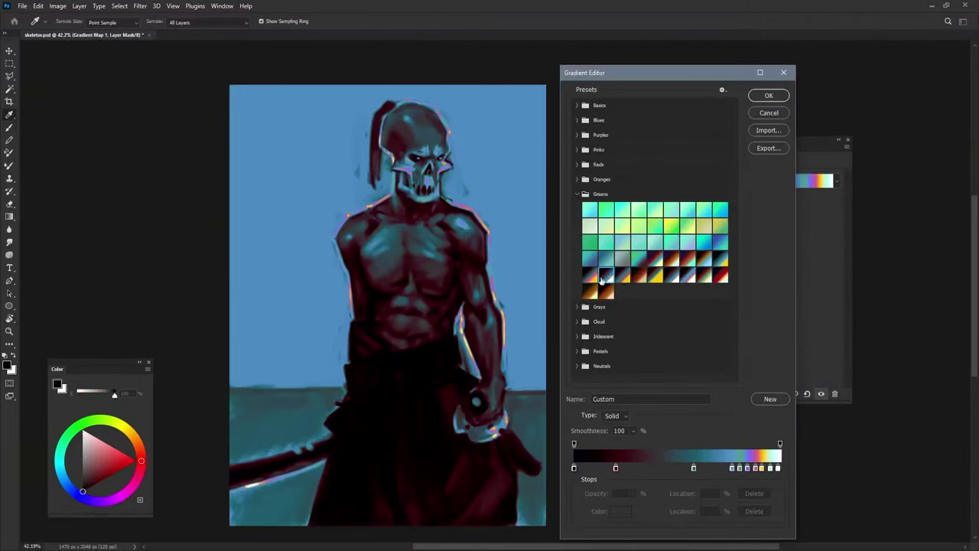
left_click_drag(713, 467, 622, 468)
left_click(780, 467)
left_click(620, 511)
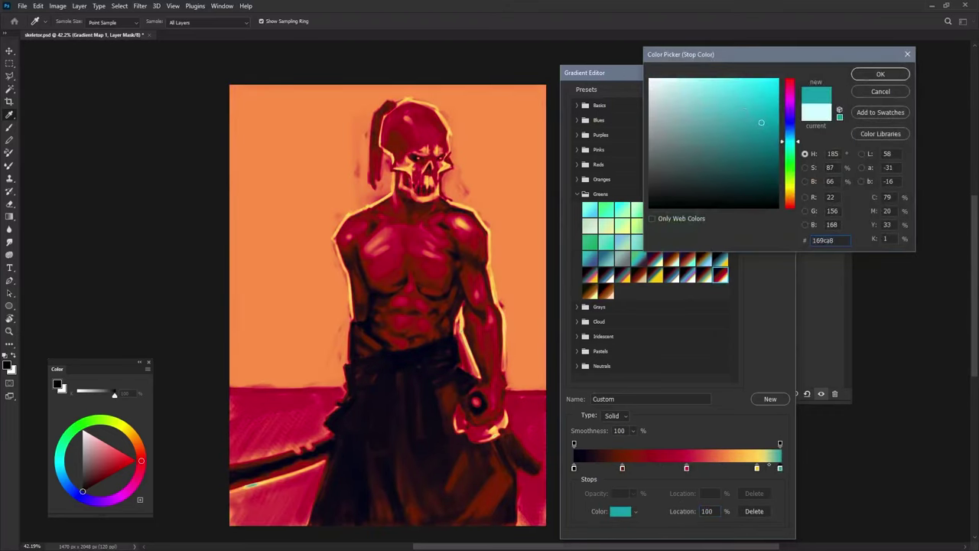
left_click(879, 74)
mouse_move(756, 468)
left_mouse_down()
mouse_move(765, 497)
mouse_move(733, 468)
mouse_move(677, 467)
left_mouse_up()
- Add an orange stop, set a brighter red stop, nudge stops left, and apply the gradient map
left_click(765, 469)
left_click(620, 511)
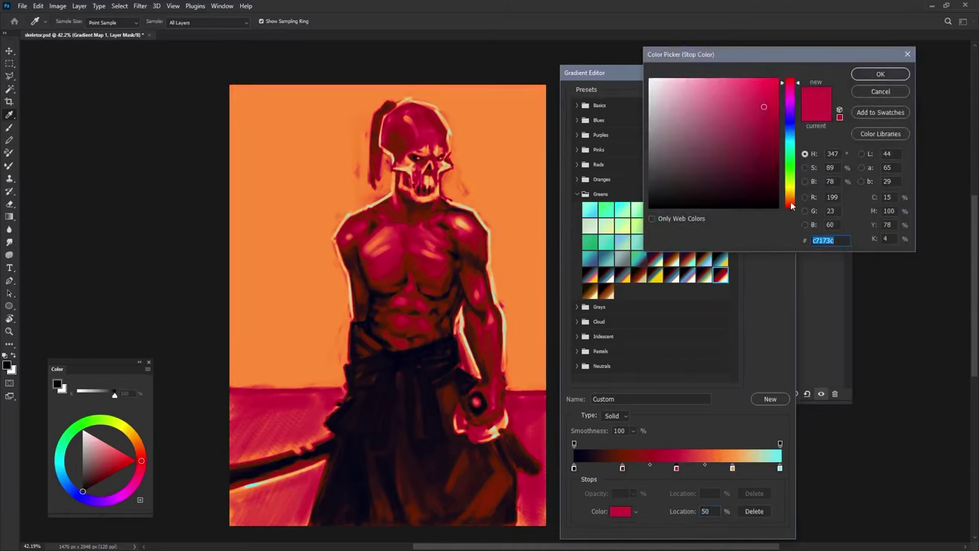
left_click_drag(794, 205, 793, 216)
left_click(872, 74)
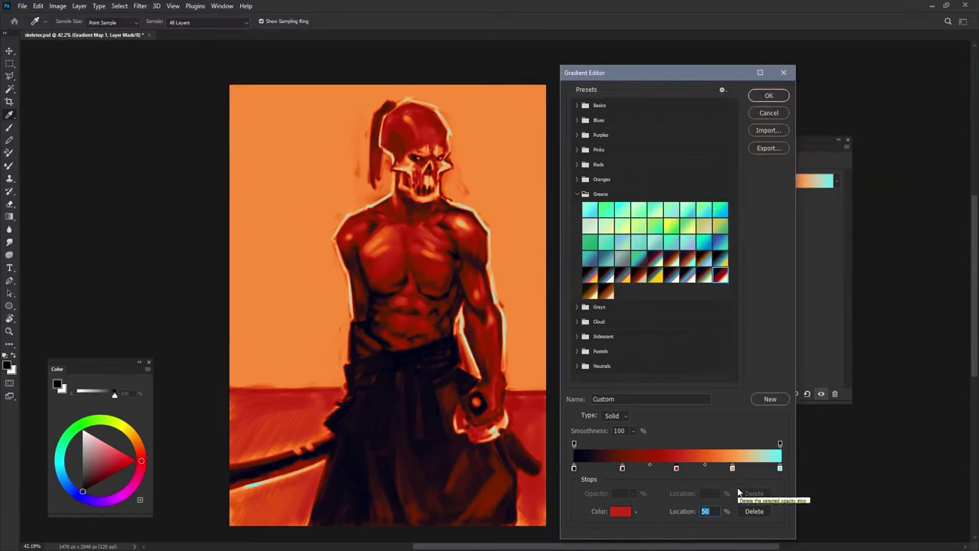
left_click_drag(677, 467, 612, 468)
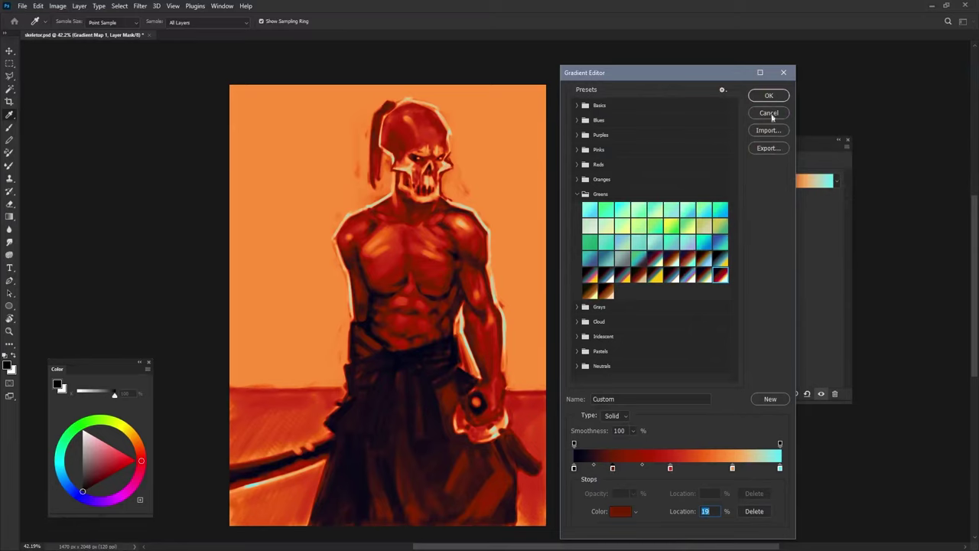
left_click(768, 96)
- Extend the canvas upward above the head and fill the new top strip with light grey
scroll(621, 294, "down", 2)
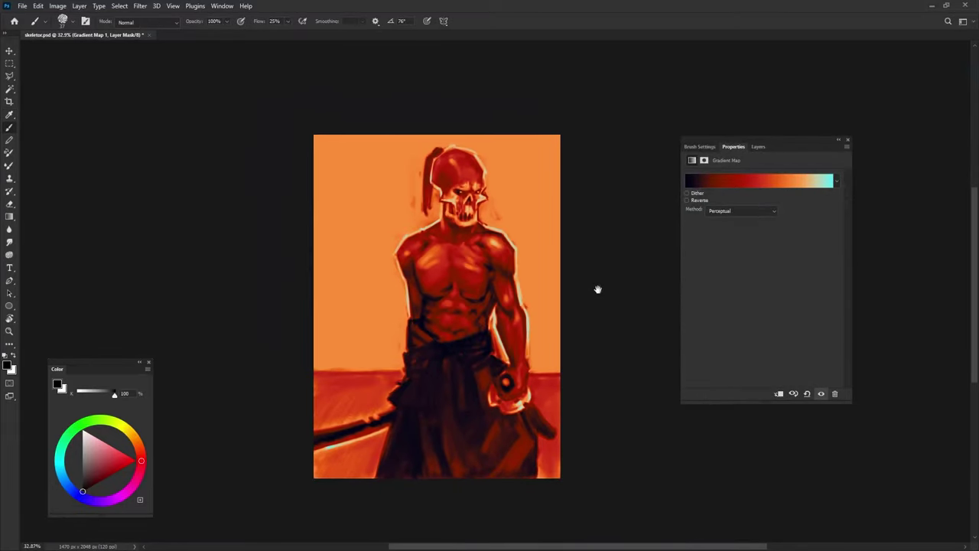
key("c")
left_click_drag(451, 160, 451, 136)
key("Return")
key("m")
key("F7")
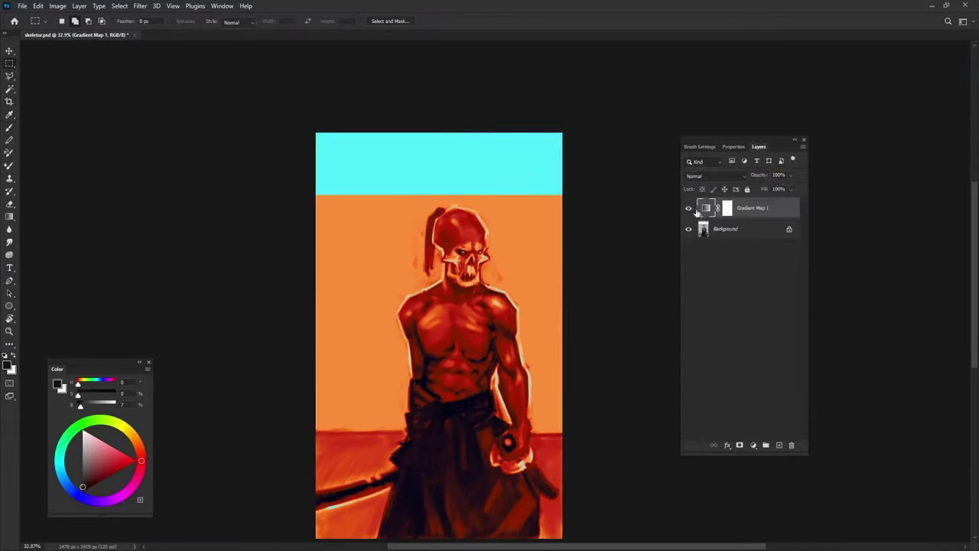
key("ctrl+comma")
key("alt+bracketleft")
left_click_drag(618, 107, 282, 189)
key("alt+BackSpace")
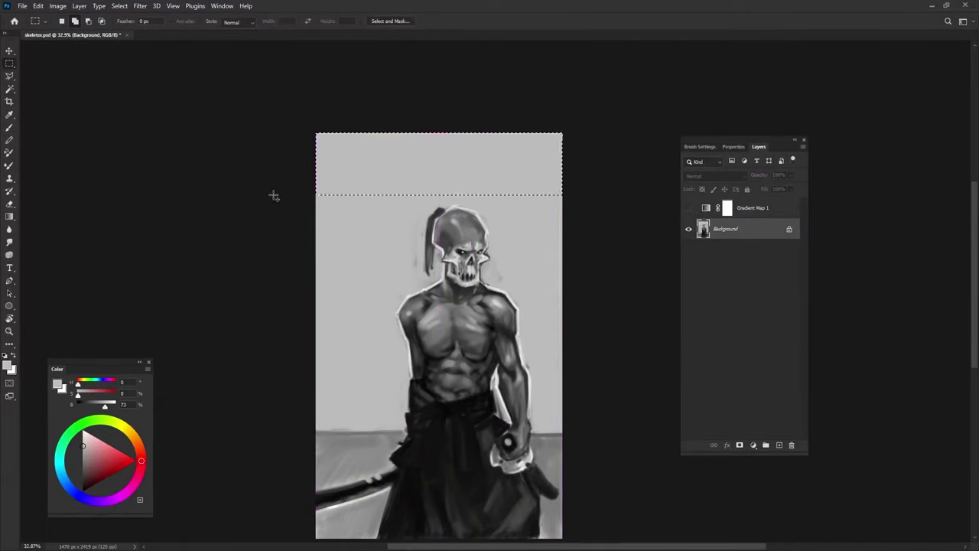
key("ctrl+d")
key("alt+bracketright")
- On a new empty layer, paint a blue flame rising above the skull
key("ctrl+comma")
key("ctrl+shift+alt+n")
key("b")
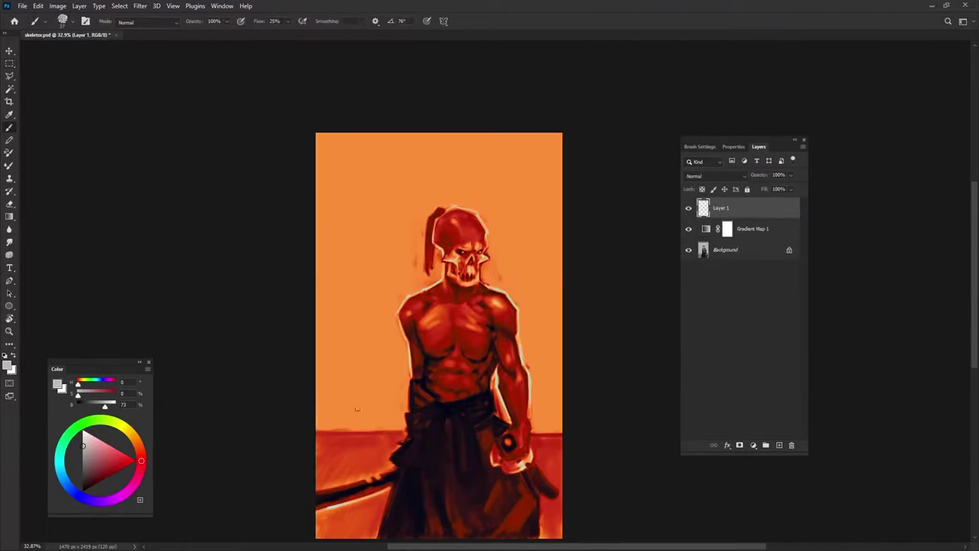
left_click(65, 482)
left_click(107, 465)
mouse_move(407, 293)
left_mouse_down()
mouse_move(440, 192)
mouse_move(471, 322)
mouse_move(467, 313)
mouse_move(461, 323)
mouse_move(413, 264)
mouse_move(459, 230)
mouse_move(474, 306)
mouse_move(495, 222)
left_mouse_up()
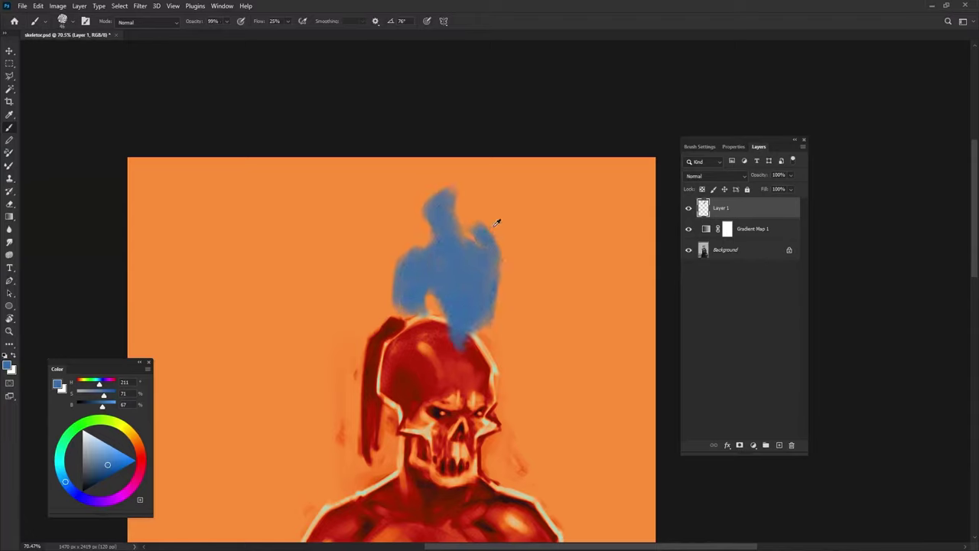
mouse_move(440, 203)
left_mouse_down()
mouse_move(462, 314)
mouse_move(428, 287)
mouse_move(482, 291)
mouse_move(468, 361)
left_mouse_up()
- Cover the red streaks left of the skull with background orange
scroll(449, 294, "down", 3)
scroll(448, 295, "up", 3)
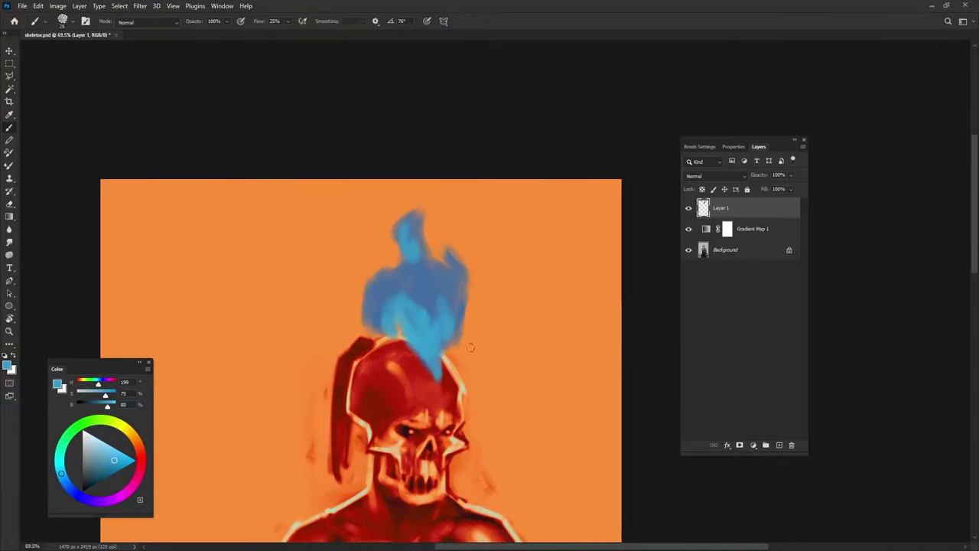
left_click(337, 359, "alt")
left_click_drag(345, 352, 336, 479)
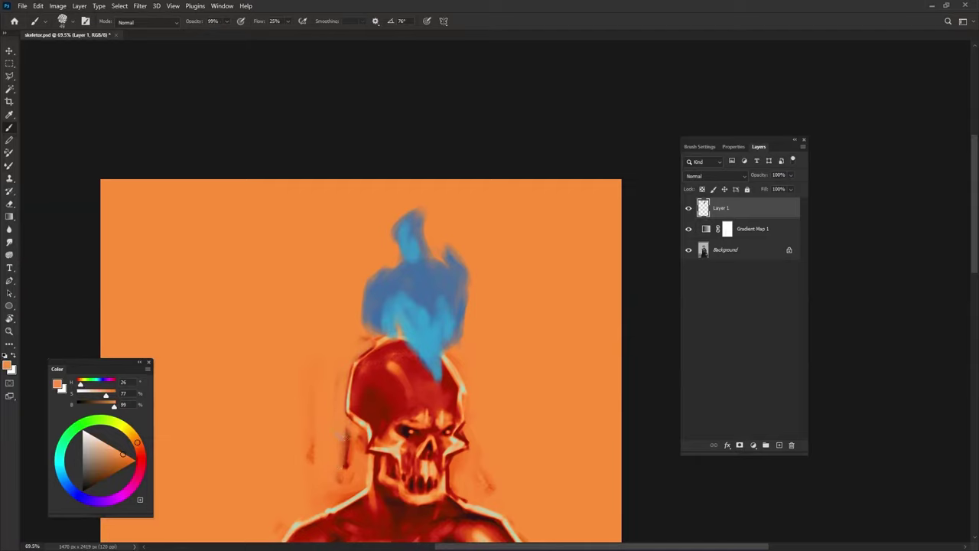
left_click_drag(356, 429, 340, 483)
- Refine the flame's shape, filling its lower left with blue and trimming edges with orange
left_click(403, 280, "alt")
left_click_drag(403, 280, 372, 340)
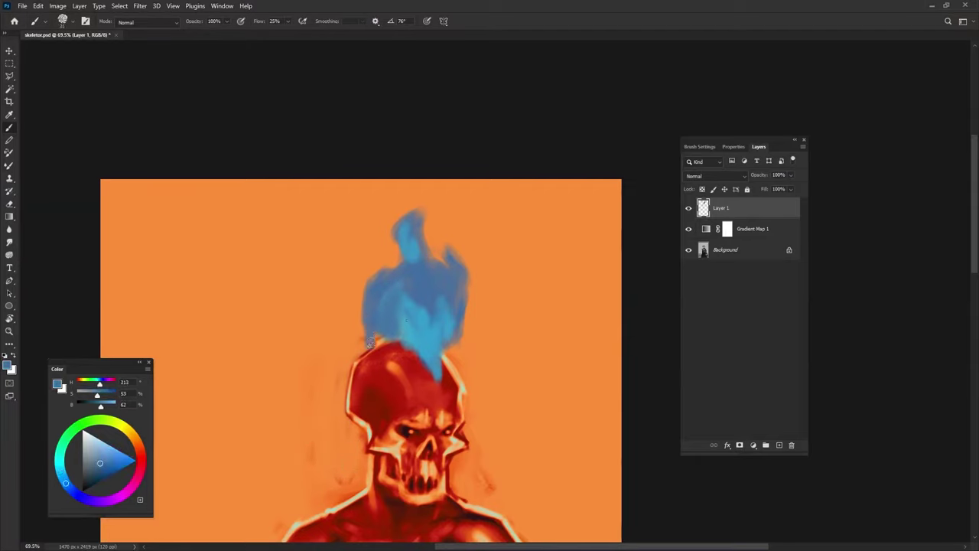
left_click(474, 306, "alt")
left_click_drag(469, 272, 464, 320)
left_click_drag(413, 218, 366, 332)
left_click(413, 257, "alt")
left_click(382, 293)
left_click_drag(461, 256, 459, 344)
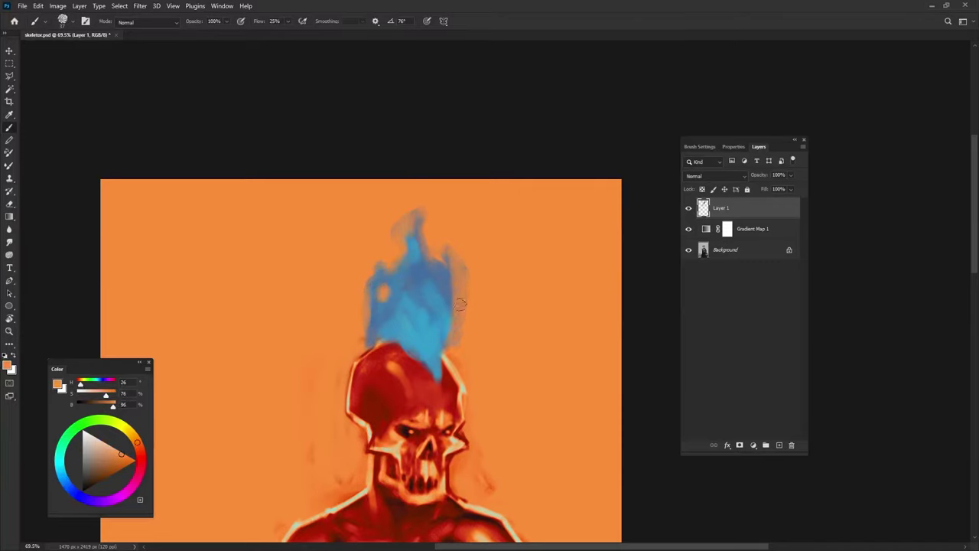
left_click(414, 306, "alt")
left_click_drag(435, 374, 452, 337)
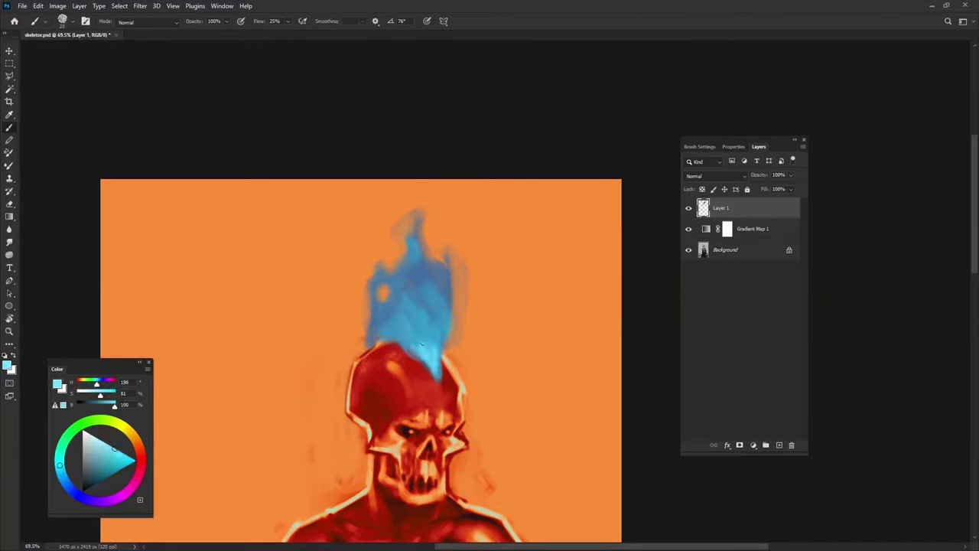
left_click(475, 352, "alt")
- Paint dark blue strokes into the flame's middle and reshape its tip with orange
left_click(74, 492)
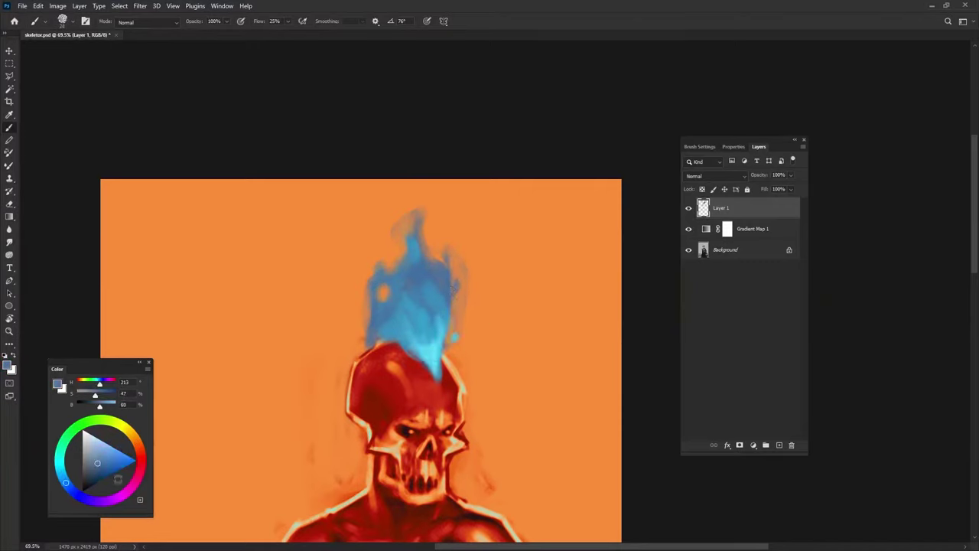
left_click(99, 476)
mouse_move(390, 314)
left_mouse_down()
mouse_move(424, 273)
mouse_move(429, 307)
left_mouse_up()
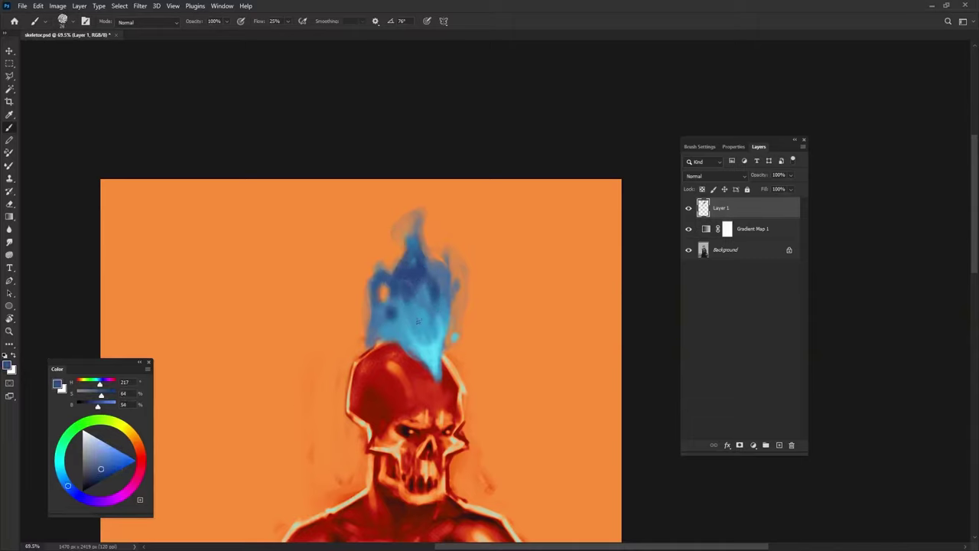
mouse_move(436, 268)
left_mouse_down()
mouse_move(382, 245)
mouse_move(428, 229)
left_mouse_up()
left_click(397, 216, "alt")
left_click(419, 316, "alt")
left_click_drag(418, 316, 383, 294)
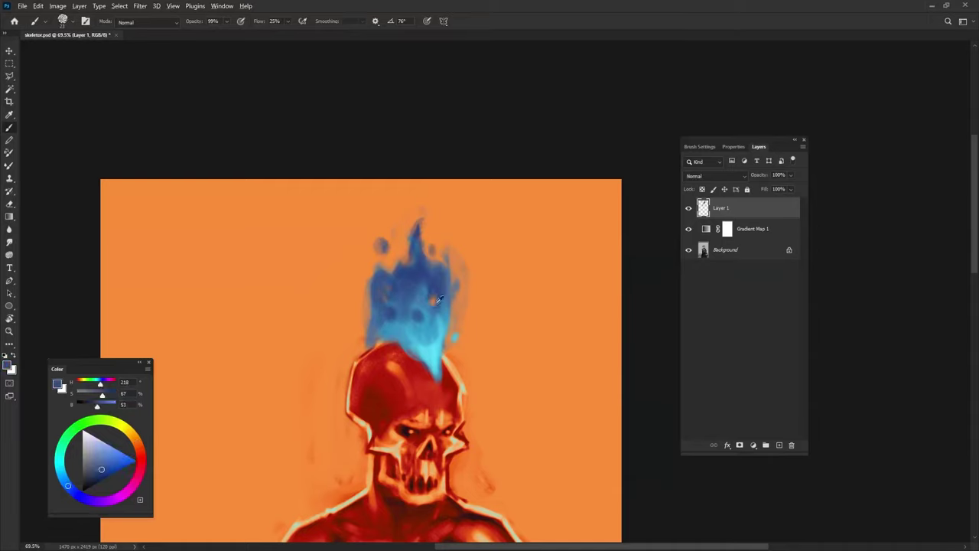
left_click(440, 300, "alt")
left_click(419, 277)
- Sample blues from the flame and touch up its tip and lower part with lighter blue
left_click(419, 252, "alt")
left_click_drag(419, 257, 417, 225)
left_click(411, 211)
left_click(448, 335, "alt")
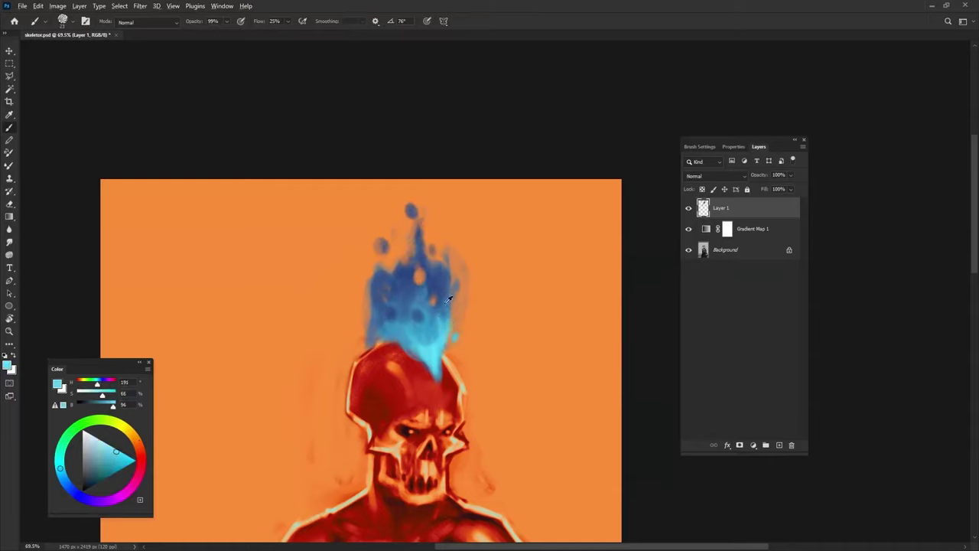
left_click(376, 339, "alt")
left_click(397, 337, "alt")
left_click_drag(417, 330, 425, 355)
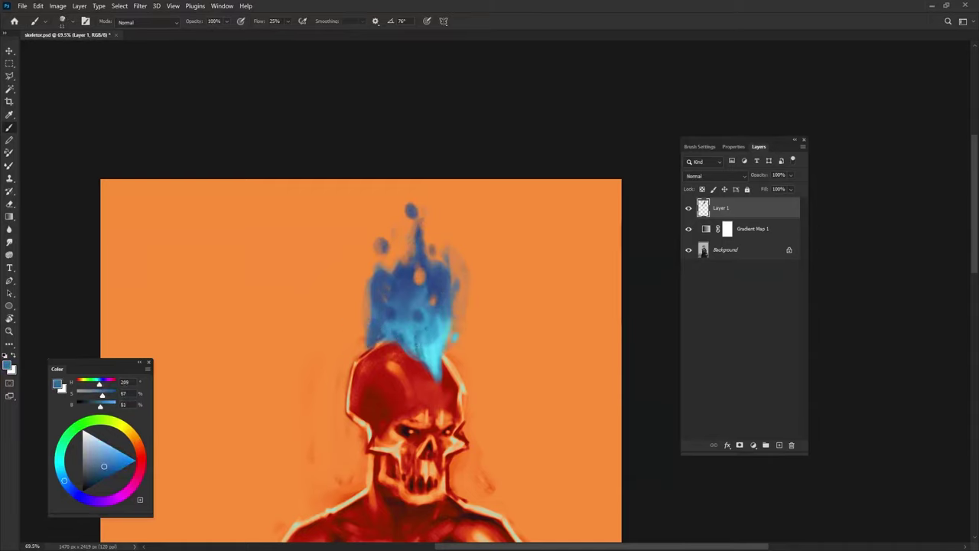
left_click(460, 333, "alt")
scroll(464, 331, "down", 3)
scroll(464, 331, "up", 2)
- Add light cyan to the flame's base and paint orange over its left edge
left_click(112, 452)
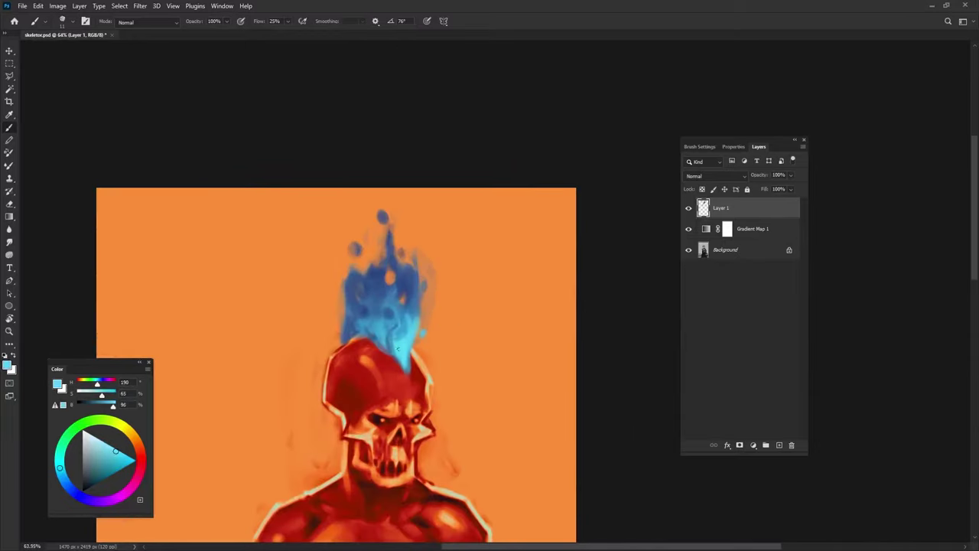
left_click_drag(64, 479, 60, 454)
left_click(405, 354, "alt")
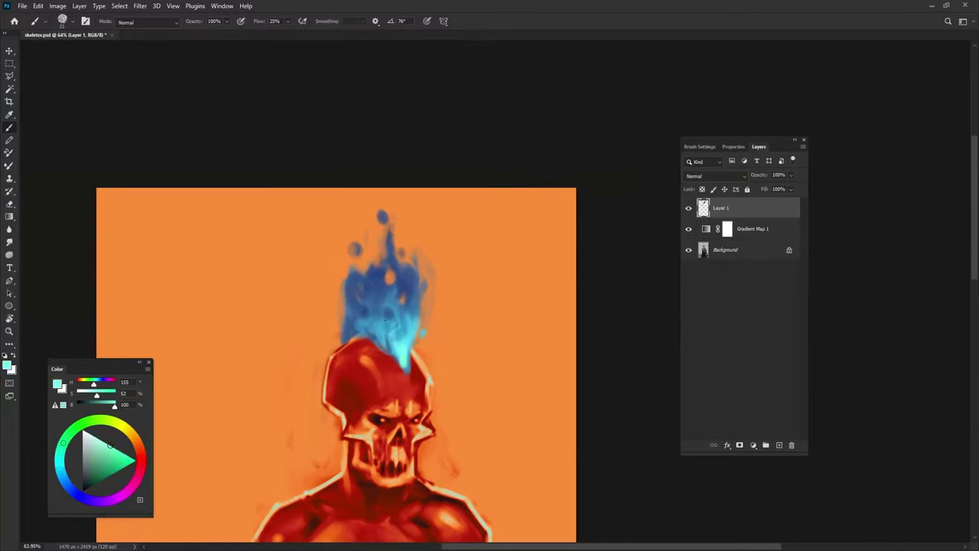
left_click(402, 340, "alt")
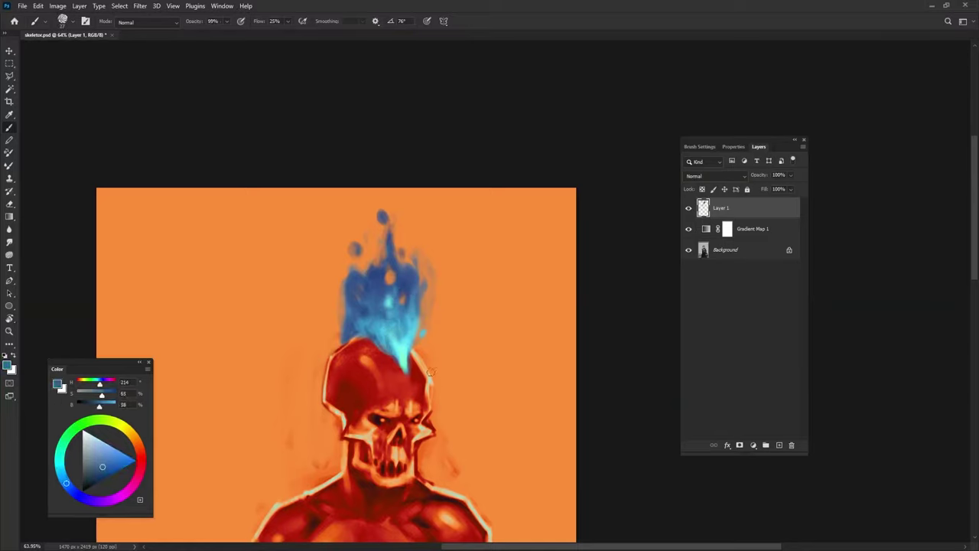
left_click(429, 268, "alt")
left_click_drag(353, 281, 387, 303)
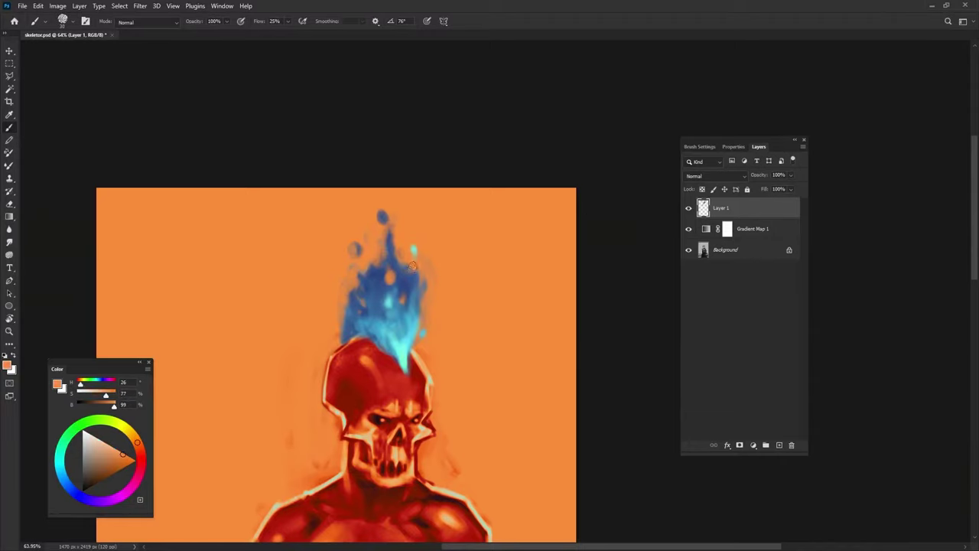
scroll(450, 327, "down", 3)
scroll(404, 320, "up", 3)
- Paint glowing cyan eyes on the skull, then add a new layer above Layer 1
left_click(377, 270, "alt")
left_click(353, 342)
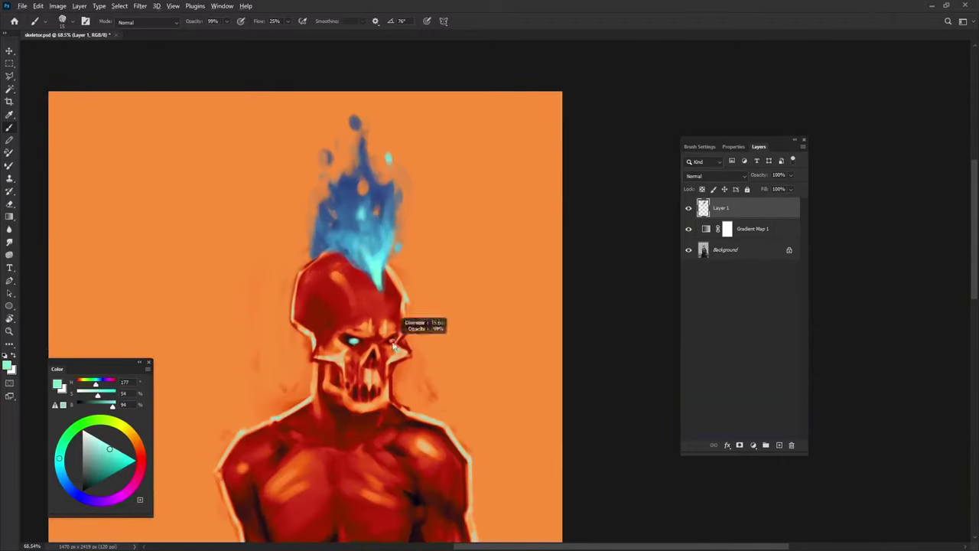
mouse_move(389, 342)
left_mouse_down()
mouse_move(413, 341)
mouse_move(319, 342)
left_mouse_up()
scroll(441, 324, "down", 1)
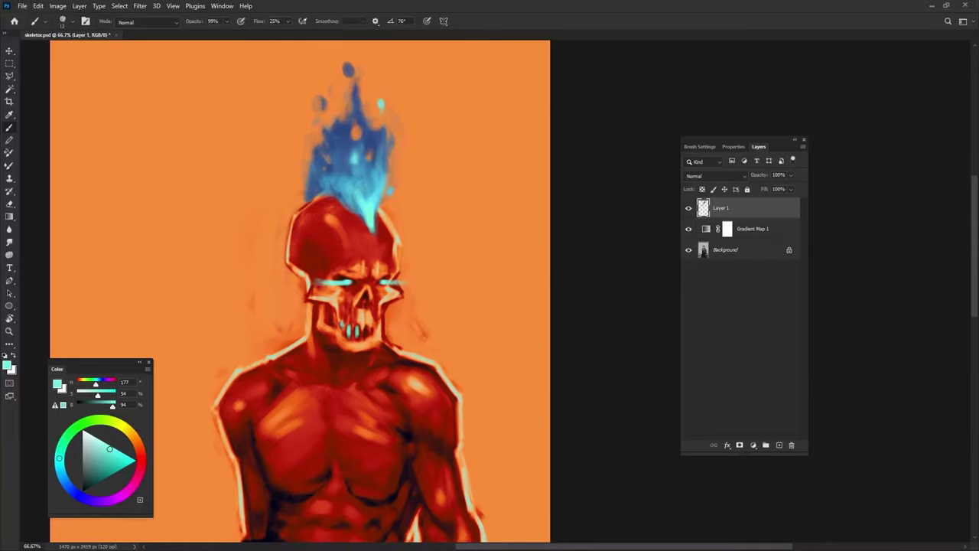
scroll(337, 489, "down", 3)
scroll(314, 528, "up", 2)
left_click(312, 528, "alt")
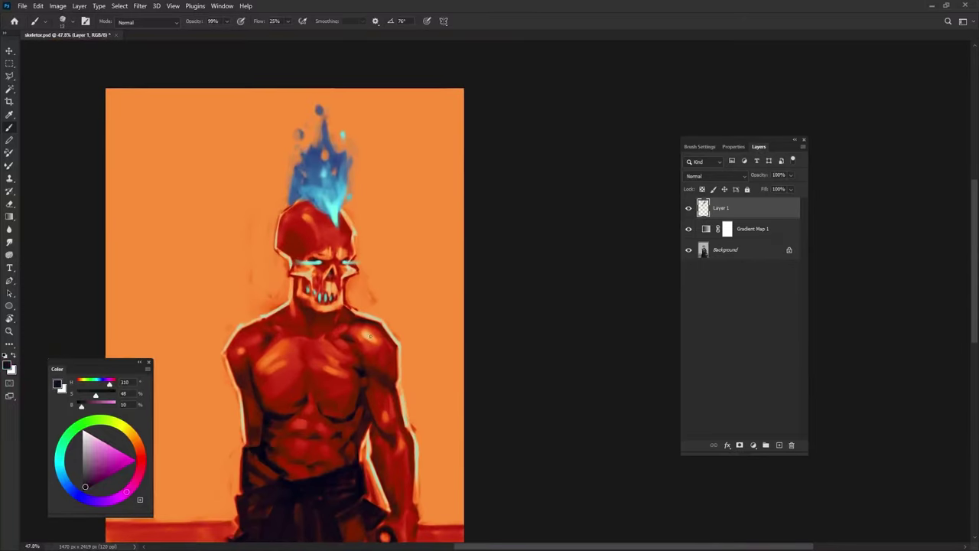
left_click(779, 445)
- Sketch dark wing strokes on both sides of the figure and set brush opacity to 100%
mouse_move(360, 304)
left_mouse_down()
mouse_move(420, 230)
mouse_move(414, 413)
left_mouse_up()
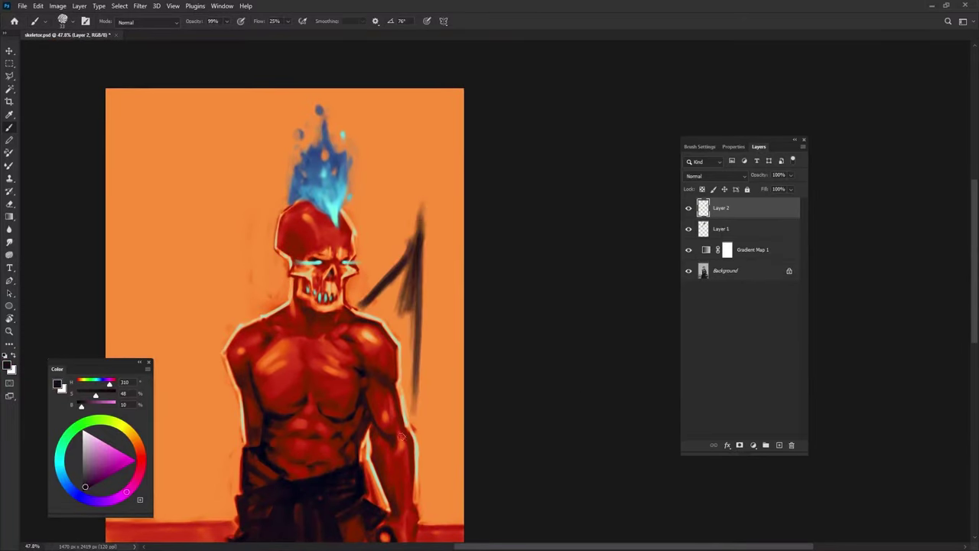
mouse_move(270, 312)
left_mouse_down()
mouse_move(210, 264)
mouse_move(228, 162)
mouse_move(168, 518)
left_mouse_up()
mouse_move(423, 260)
left_mouse_down()
mouse_move(384, 135)
mouse_move(398, 153)
left_mouse_up()
left_click_drag(376, 112, 463, 320)
scroll(482, 199, "down", 3)
key("0")
- Draw long left-wing strokes, fill the right wing membrane dark, and clean its edge with orange
left_click_drag(297, 221, 228, 464)
left_click_drag(452, 225, 459, 368)
mouse_move(428, 244)
left_mouse_down()
mouse_move(406, 276)
mouse_move(462, 413)
left_mouse_up()
left_click_drag(440, 329, 461, 421)
left_click_drag(443, 215, 445, 229)
left_click(450, 237, "alt")
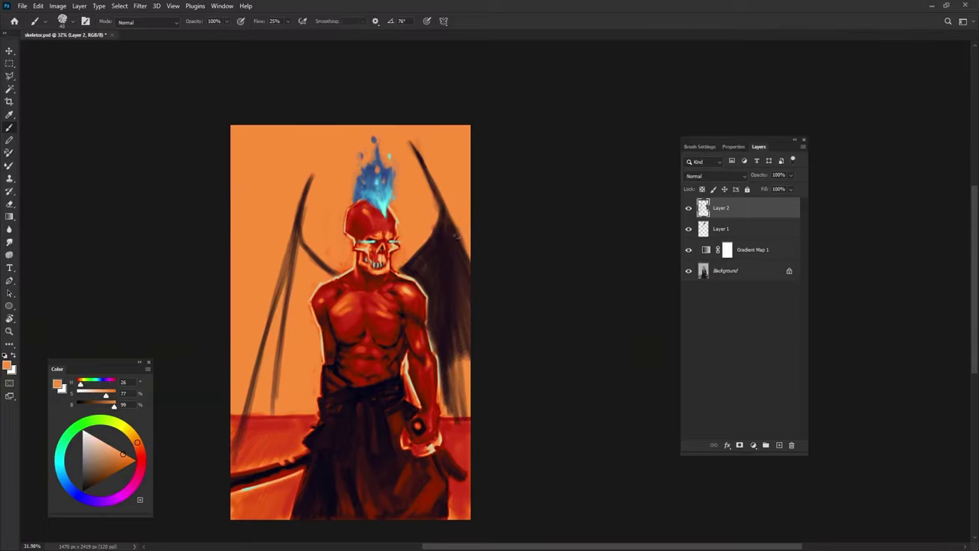
left_click_drag(414, 142, 436, 202)
- Darken both wings with dark maroon, then sample light cyan from the flame
left_click(450, 247, "alt")
left_click_drag(448, 330, 464, 446)
left_click_drag(459, 293, 467, 355)
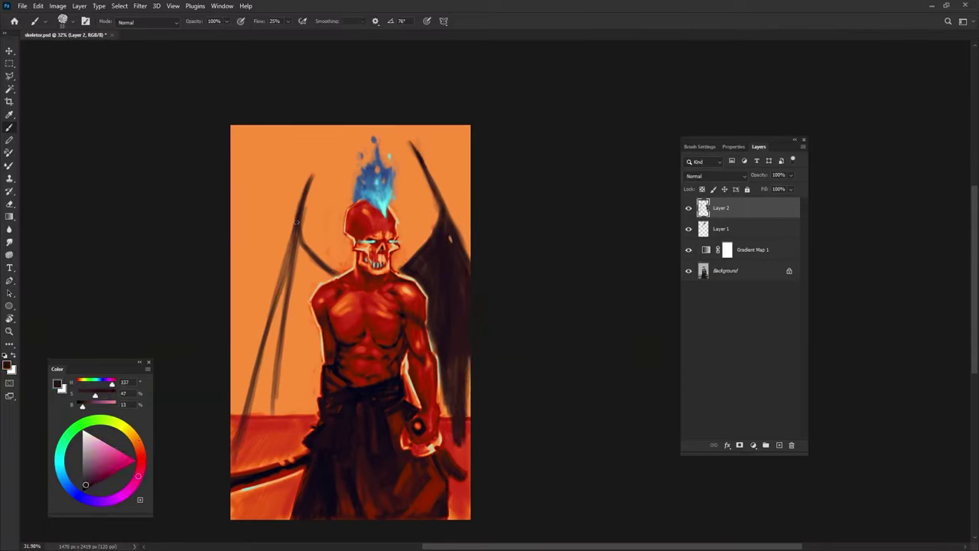
left_click_drag(297, 222, 250, 452)
left_click_drag(298, 257, 257, 398)
left_click_drag(255, 451, 284, 314)
mouse_move(300, 244)
left_mouse_down()
mouse_move(330, 277)
mouse_move(295, 322)
left_mouse_up()
left_click_drag(310, 260, 290, 348)
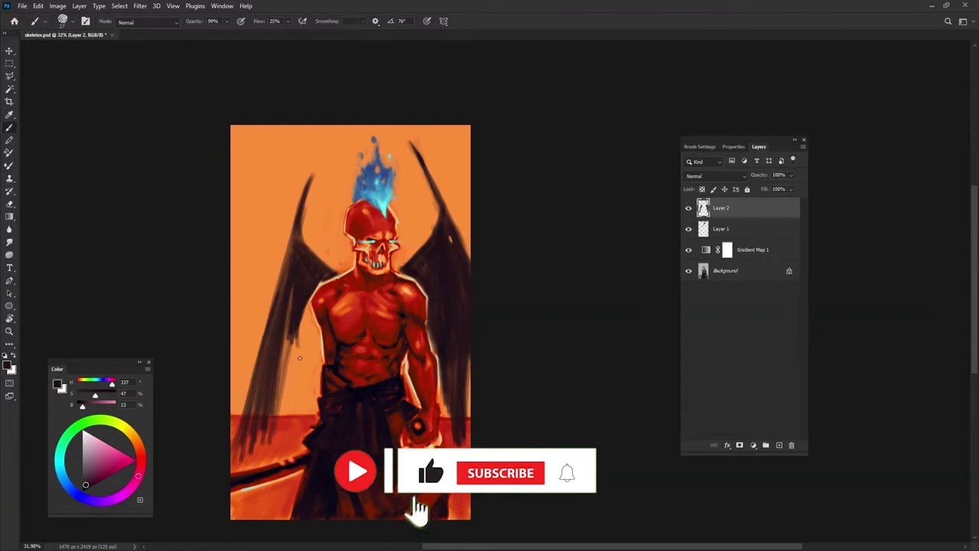
mouse_move(312, 305)
left_mouse_down()
mouse_move(318, 398)
mouse_move(306, 401)
mouse_move(314, 367)
mouse_move(303, 450)
left_mouse_up()
key("0")
left_click(392, 202, "alt")
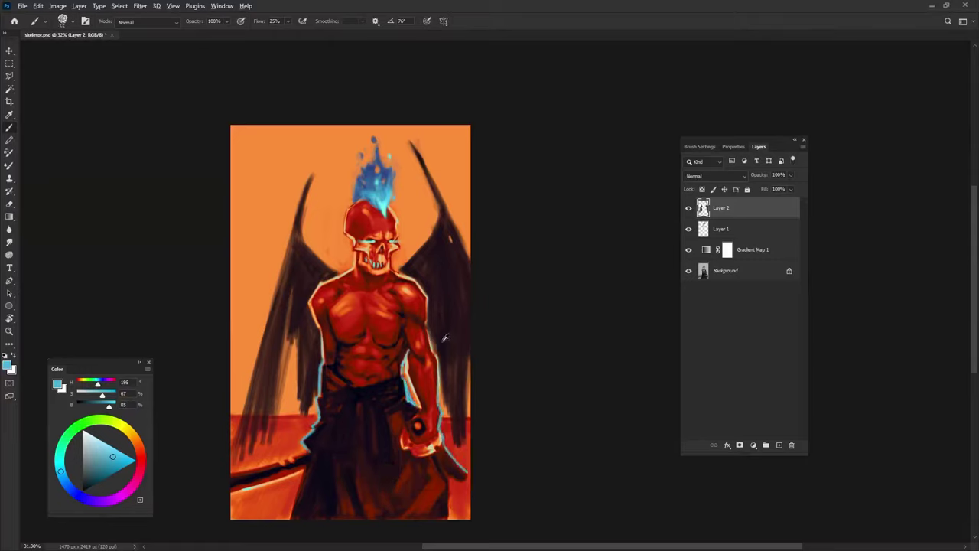
- With near-black purple at lower opacity, darken the left wing and sharpen its tip
left_click(290, 340, "alt")
key("9")
key("8")
left_click_drag(291, 340, 295, 413)
left_click_drag(290, 318, 277, 456)
left_click_drag(288, 288, 252, 436)
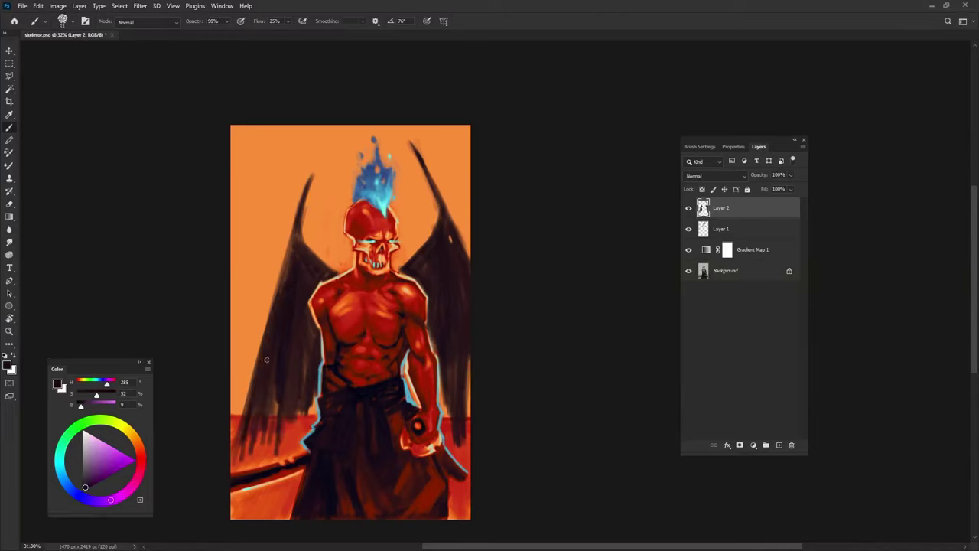
left_click_drag(298, 225, 281, 295)
left_click_drag(317, 166, 298, 251)
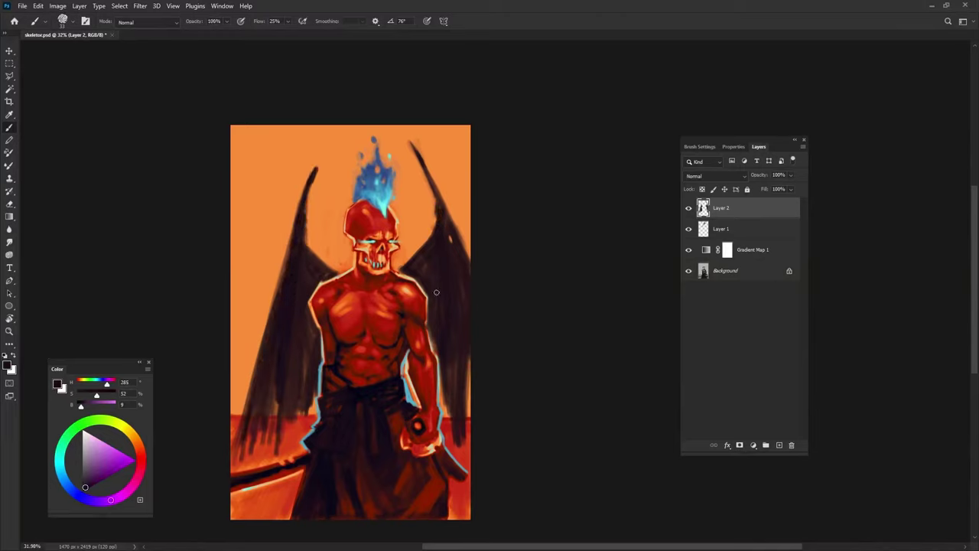
- Darken the lower left wing and extend the lower right wing edge beside the arm
left_click_drag(309, 334, 310, 420)
mouse_move(275, 395)
left_mouse_down()
mouse_move(263, 448)
mouse_move(234, 471)
left_mouse_up()
mouse_move(288, 374)
left_mouse_down()
mouse_move(261, 462)
mouse_move(295, 433)
left_mouse_up()
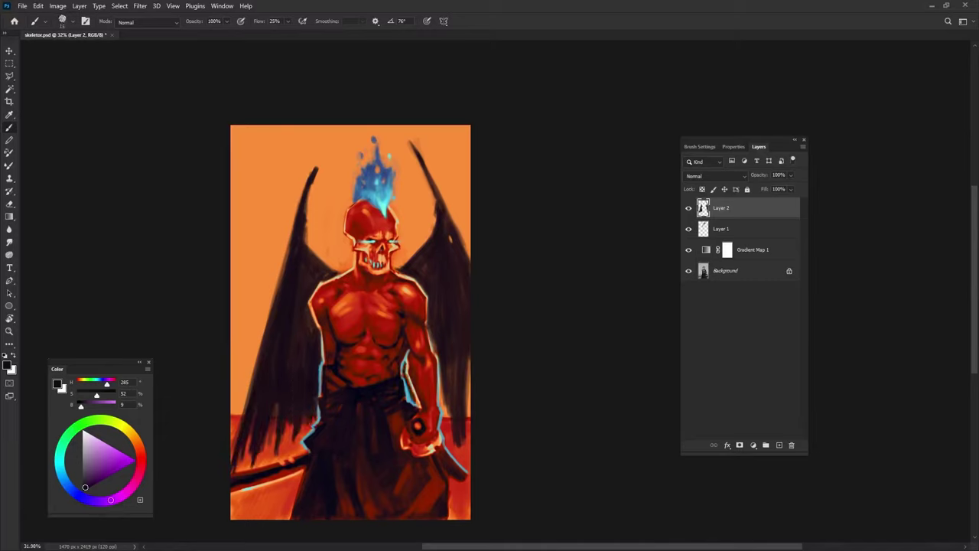
left_click_drag(444, 364, 456, 444)
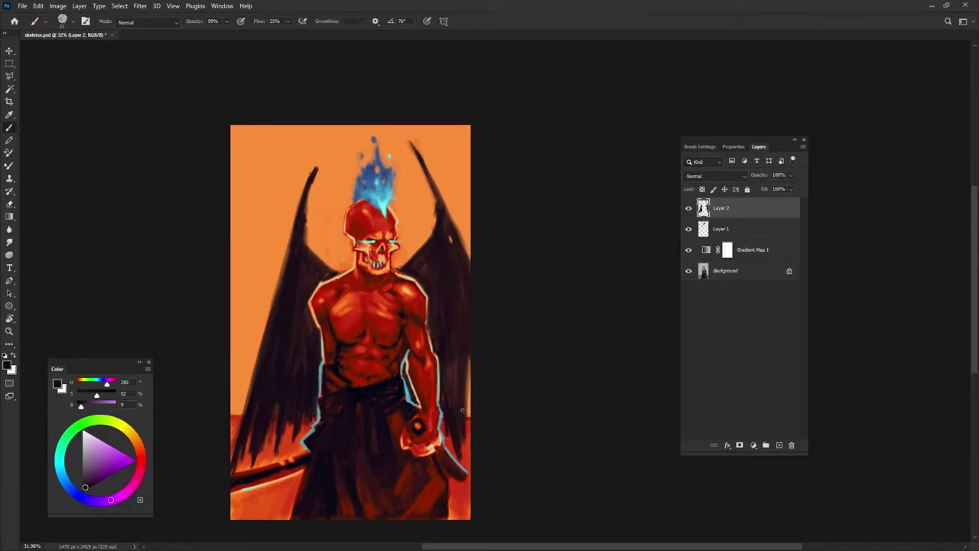
left_click_drag(462, 410, 467, 462)
left_click_drag(467, 355, 470, 494)
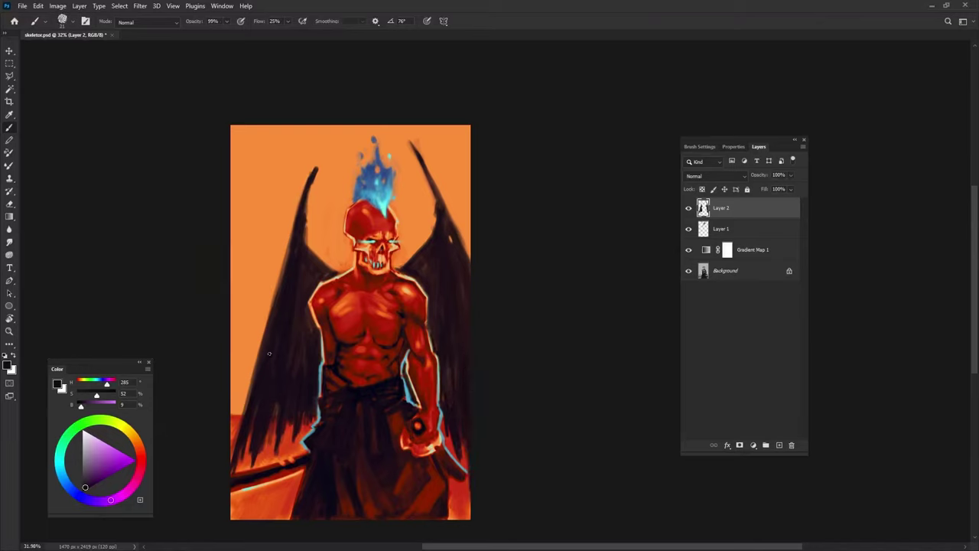
left_click_drag(272, 304, 241, 382)
left_click_drag(263, 337, 231, 436)
- Sample dark browns and purples from the canvas and add strokes to the right wing
left_click(312, 278, "alt")
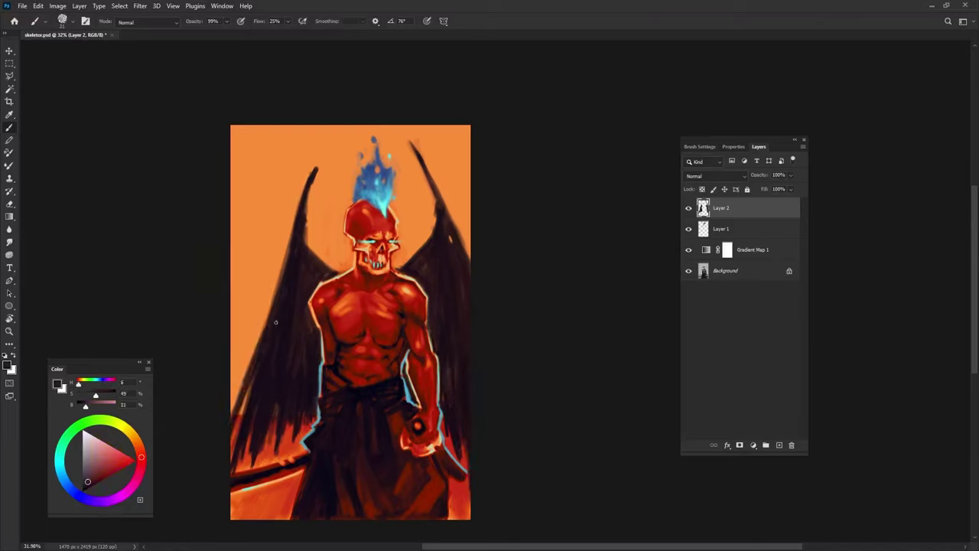
left_click(315, 316, "alt")
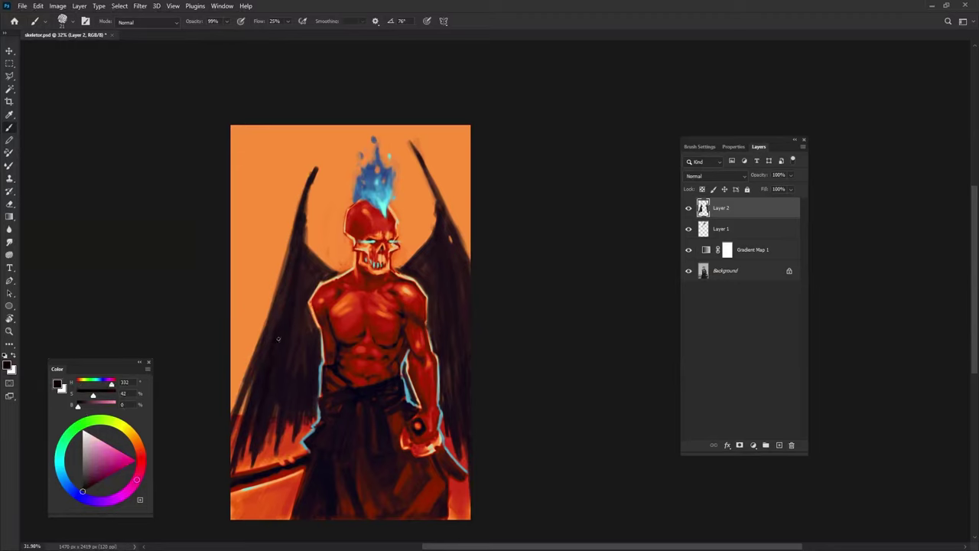
left_click_drag(431, 291, 440, 246)
left_click_drag(457, 404, 449, 326)
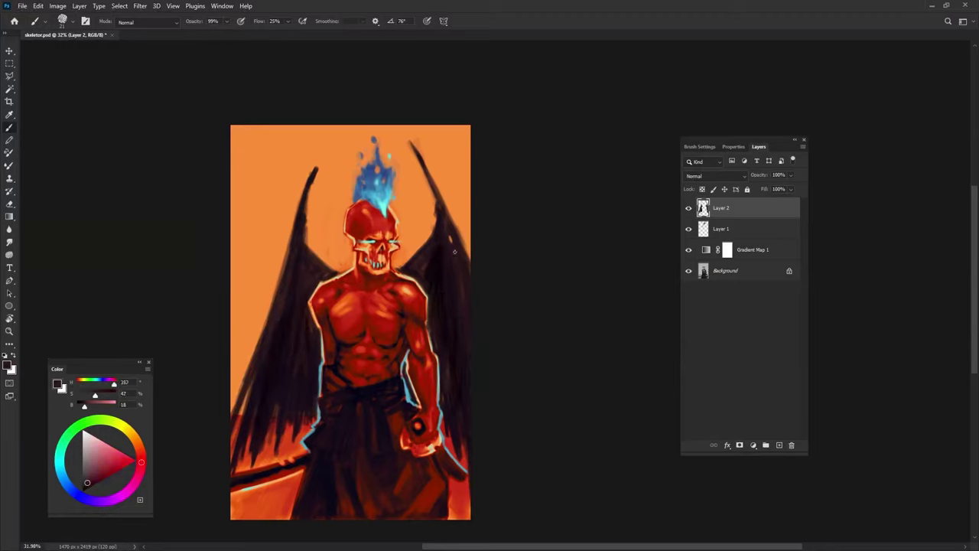
left_click(450, 240, "alt")
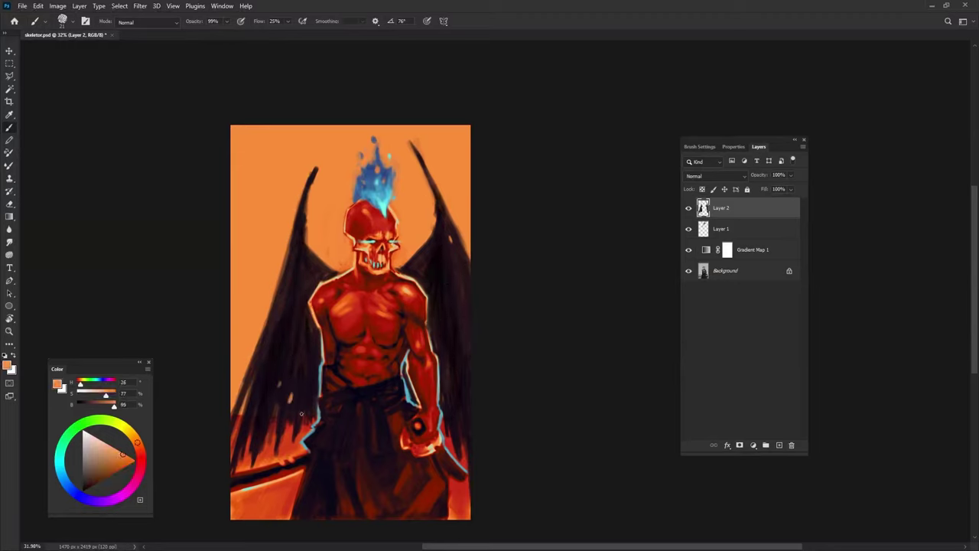
left_click(459, 443, "alt")
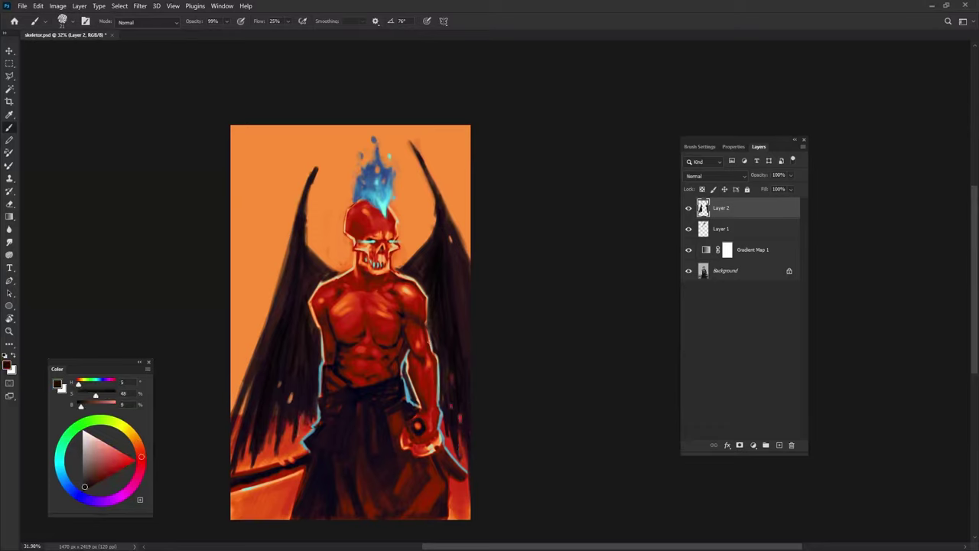
left_click(306, 278, "alt")
left_click(279, 365, "alt")
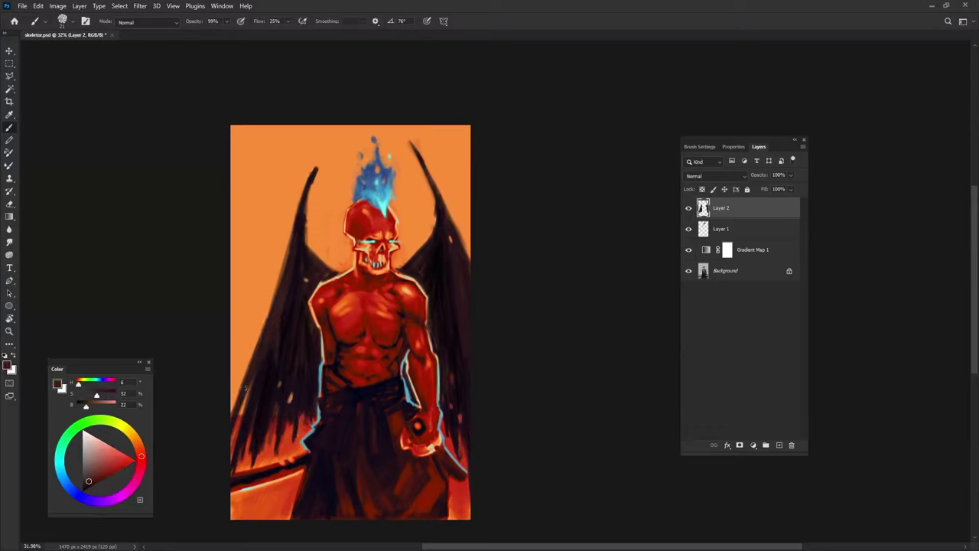
left_click(458, 287, "alt")
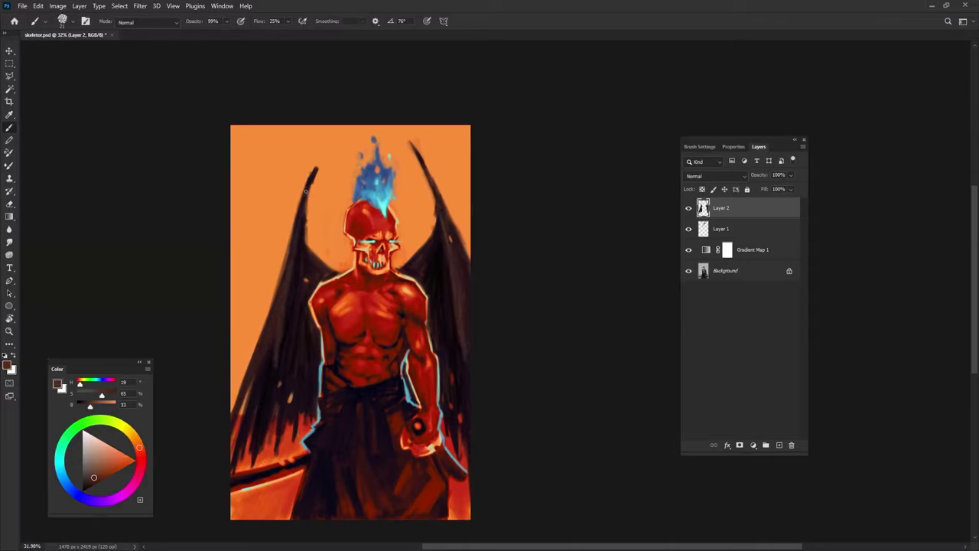
left_click(442, 282, "alt")
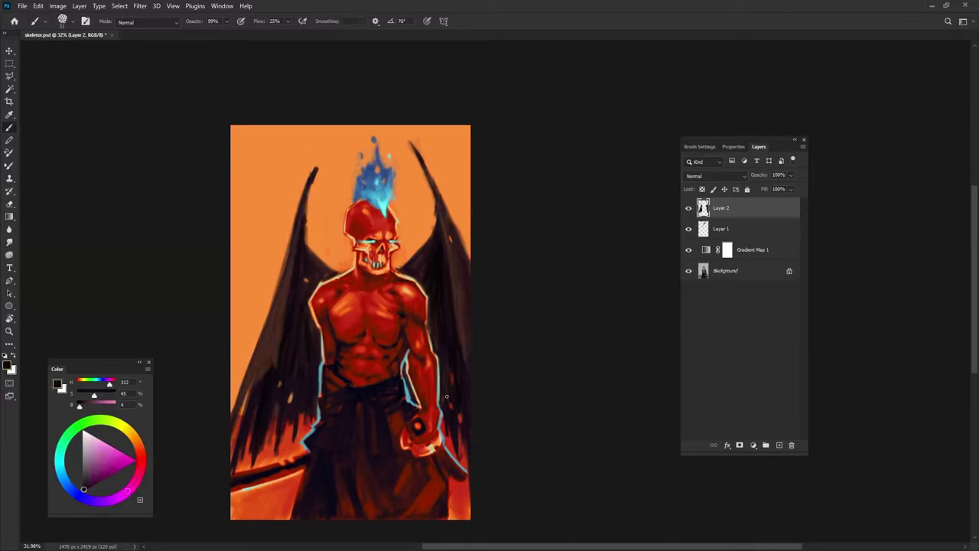
- Stamp visible layers into a merged layer, group the originals, and add an orange-filled layer
key("ctrl+shift+alt+e")
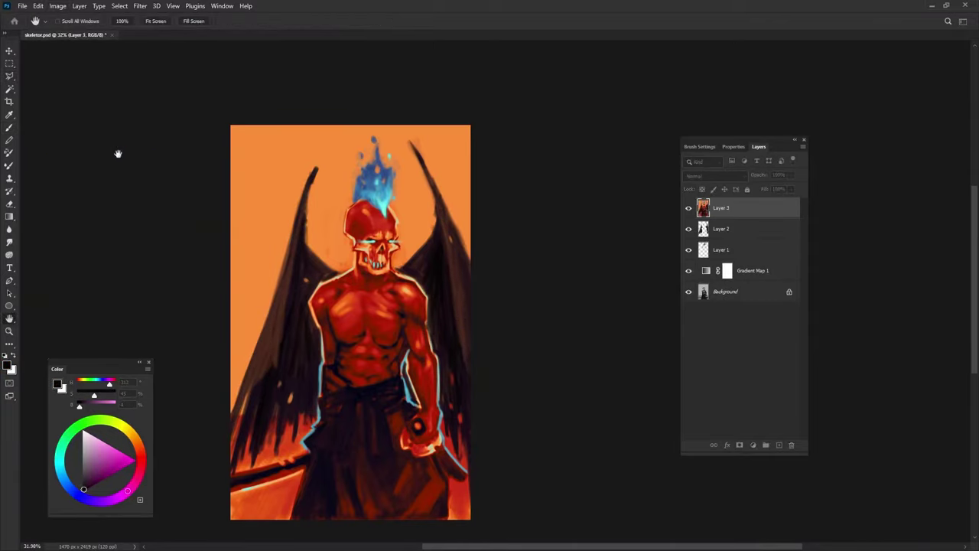
key("l")
left_click(762, 291)
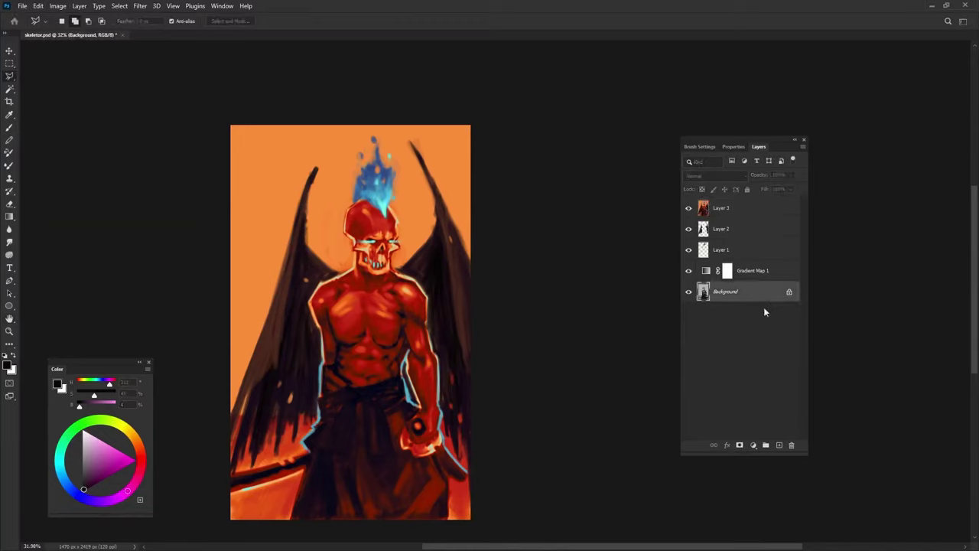
left_click(765, 231, "shift")
key("ctrl+g")
key("ctrl+shift+alt+n")
left_click(459, 191)
key("alt+BackSpace")
key("alt+bracketright")
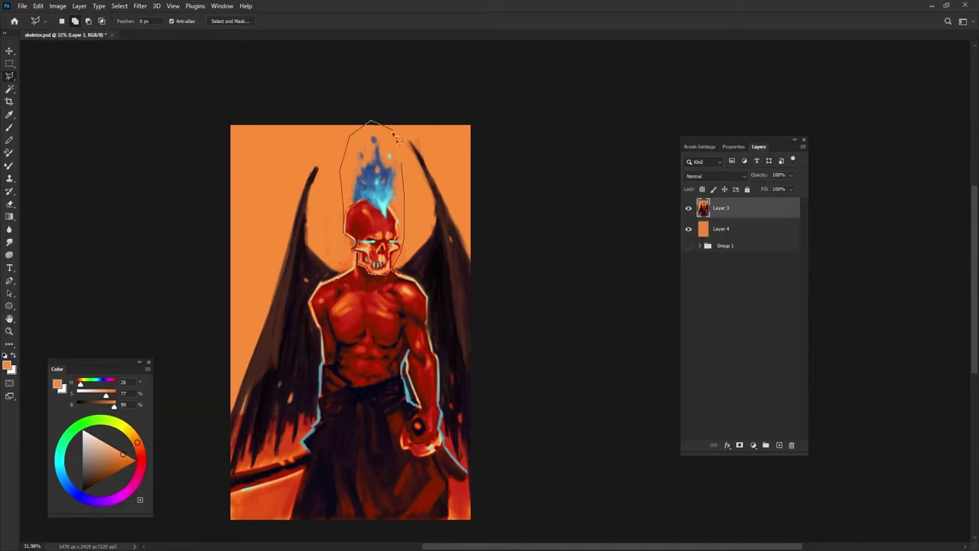
- Lasso the skull and flame and scale them down to 84.25%
left_click_drag(407, 252, 398, 244)
key("ctrl+t")
left_click_drag(372, 125, 373, 153)
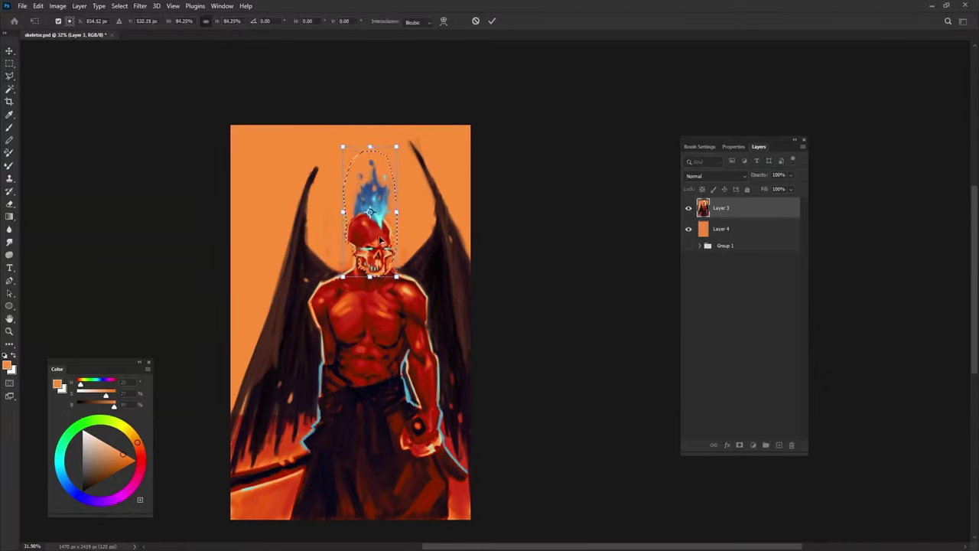
key("Return")
key("b")
scroll(404, 245, "up", 5)
left_click(413, 322, "alt")
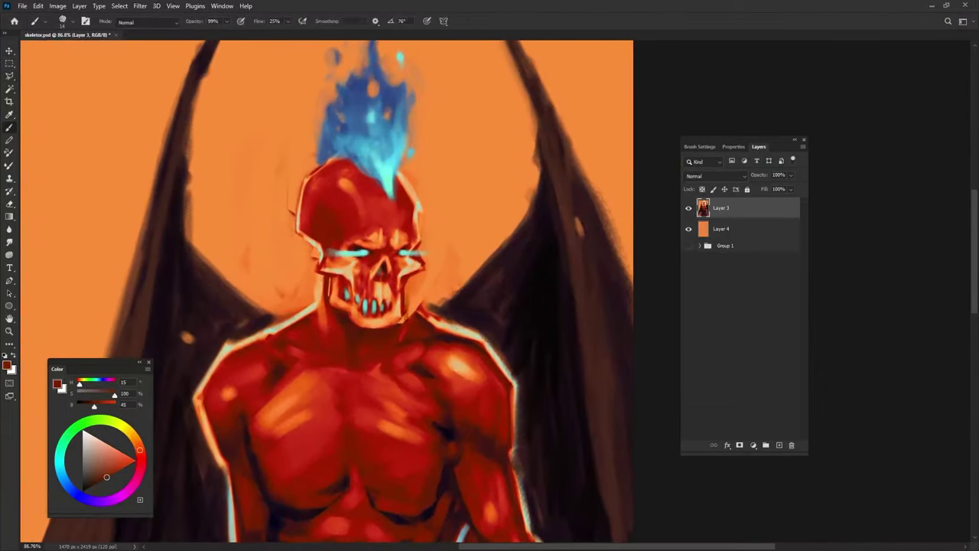
- Sample cyan and paint rim light down the left and right sides of the neck
left_click(440, 315, "alt")
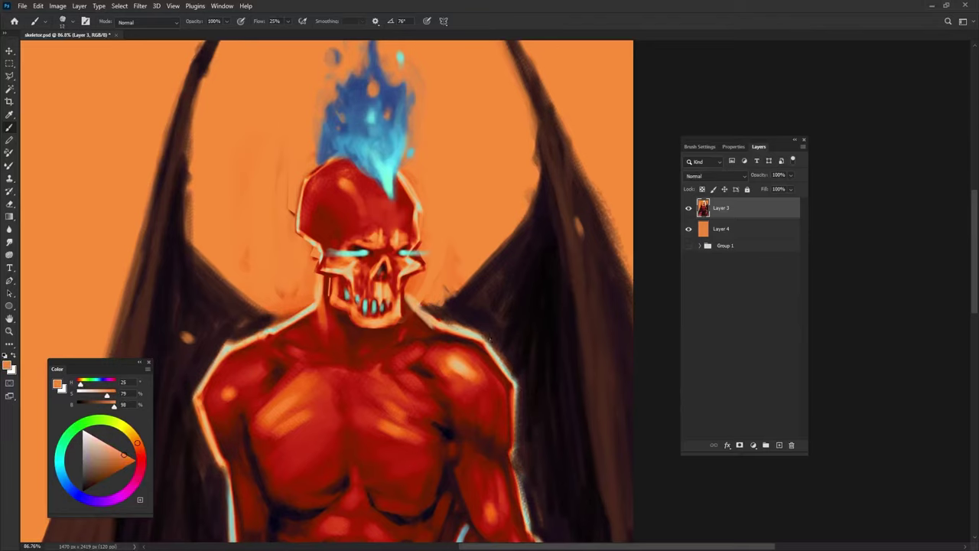
scroll(441, 360, "down", 3)
scroll(441, 360, "down", 2)
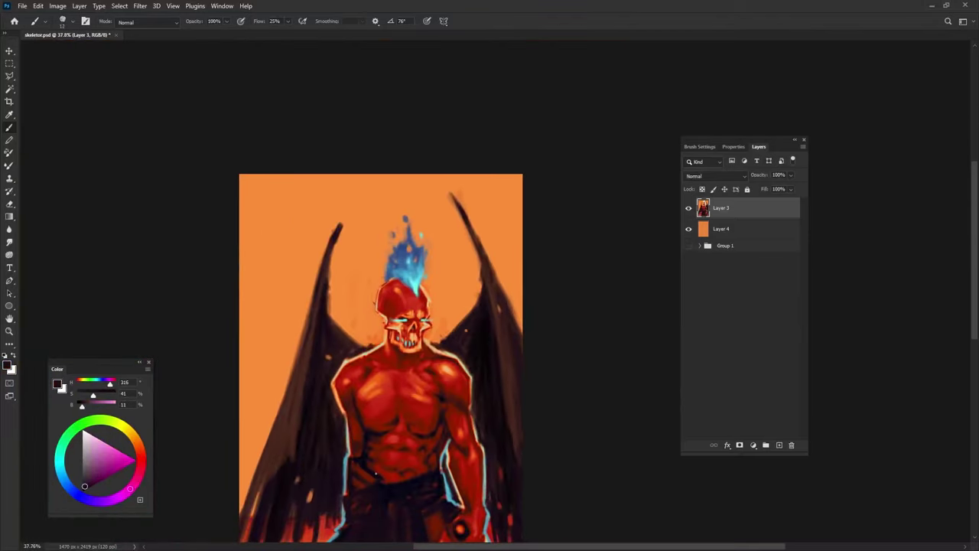
left_click(373, 277, "alt")
scroll(373, 299, "up", 3)
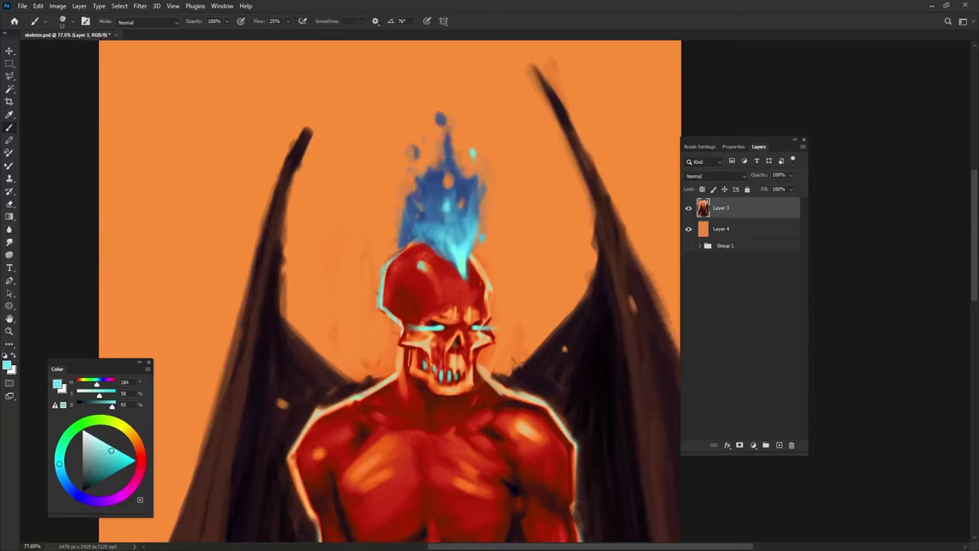
left_click(488, 302, "alt")
left_click_drag(393, 329, 404, 419)
left_click_drag(480, 370, 483, 388)
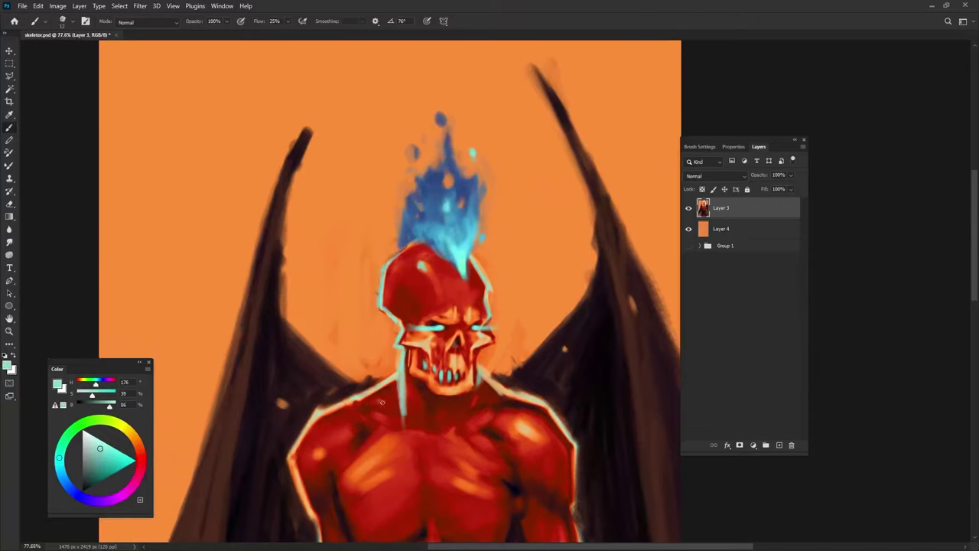
- Sample orange, dark red, bright red, light cyan and a very dark magenta from the chest area
scroll(320, 456, "down", 5)
scroll(459, 368, "up", 5)
left_click(459, 369, "alt")
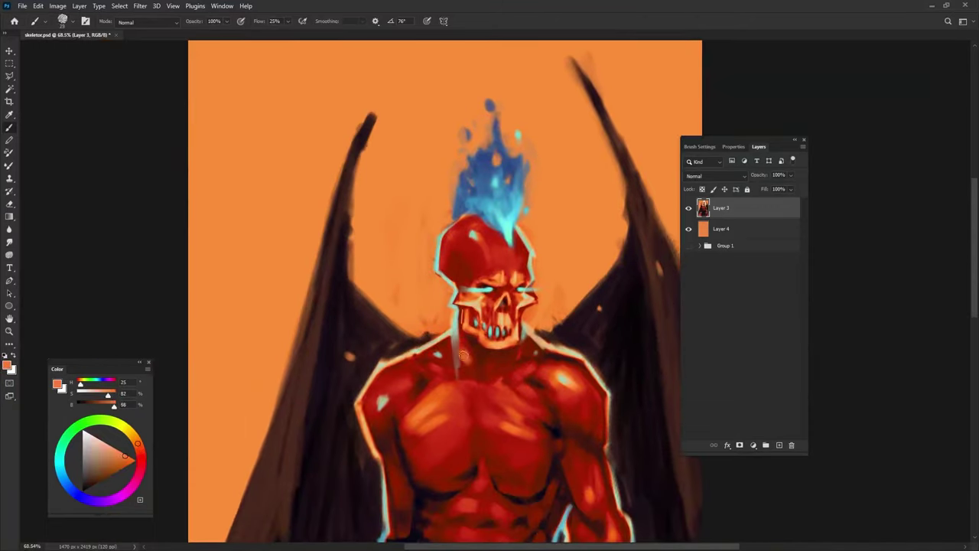
left_click(450, 375, "alt")
mouse_move(458, 417)
left_mouse_down()
mouse_move(450, 375)
mouse_move(442, 385)
left_mouse_up()
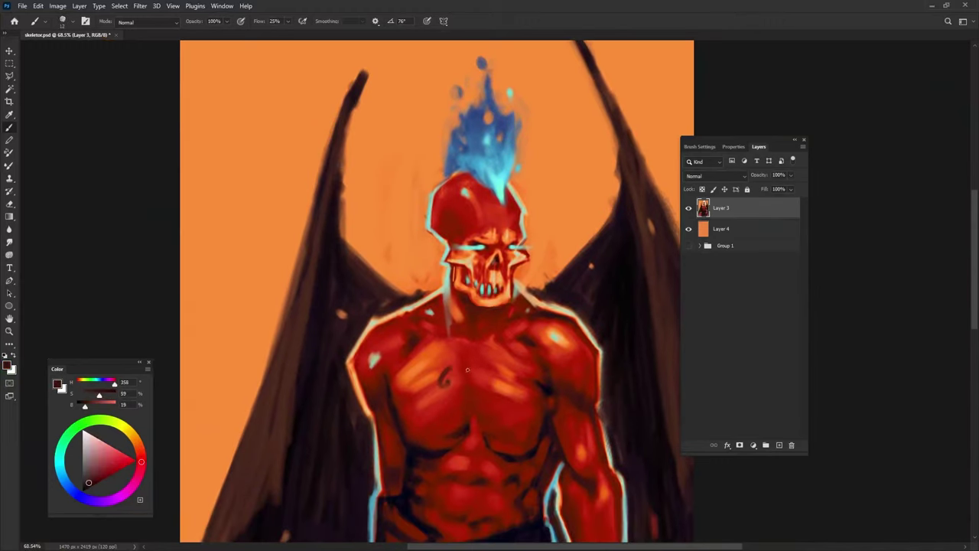
left_click(472, 385, "alt")
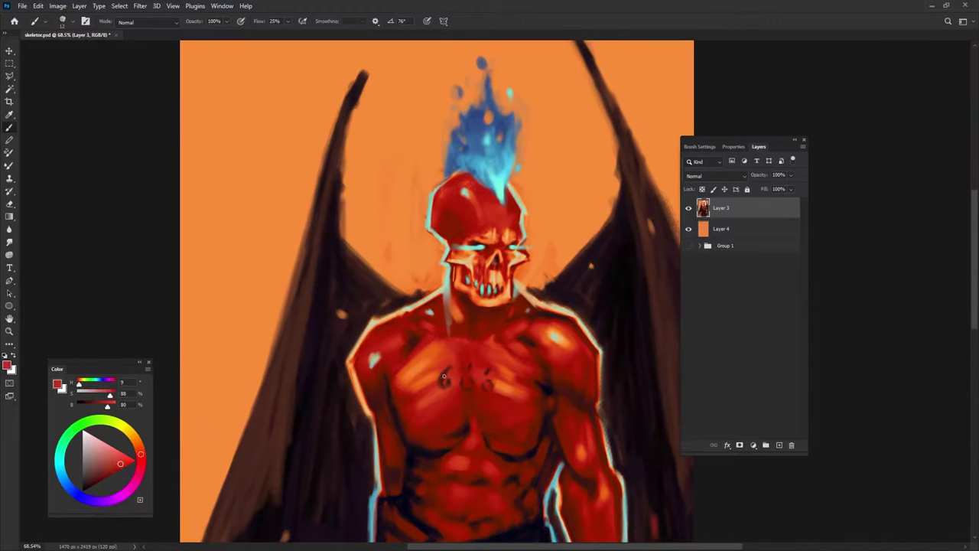
scroll(463, 410, "down", 5)
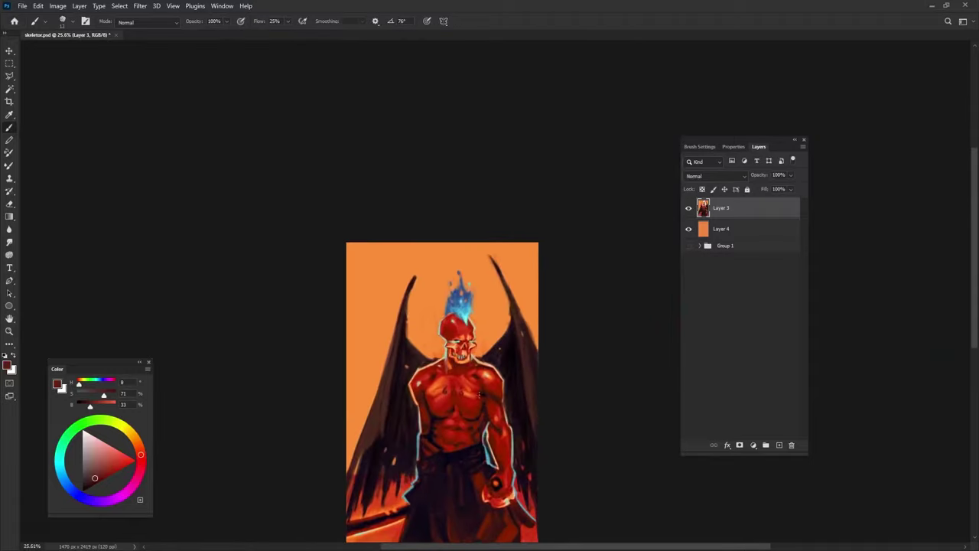
scroll(463, 410, "up", 7)
left_click(496, 374, "alt")
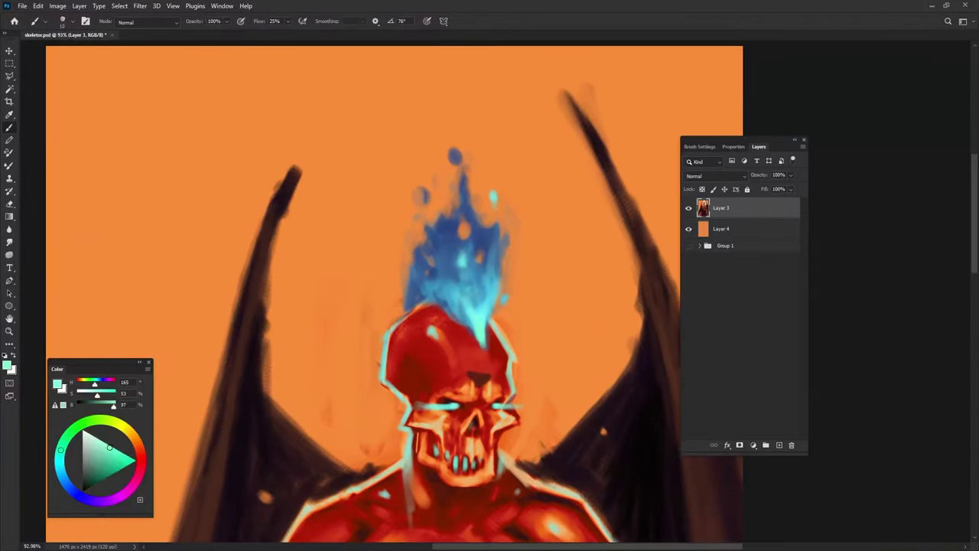
left_click(473, 381, "alt")
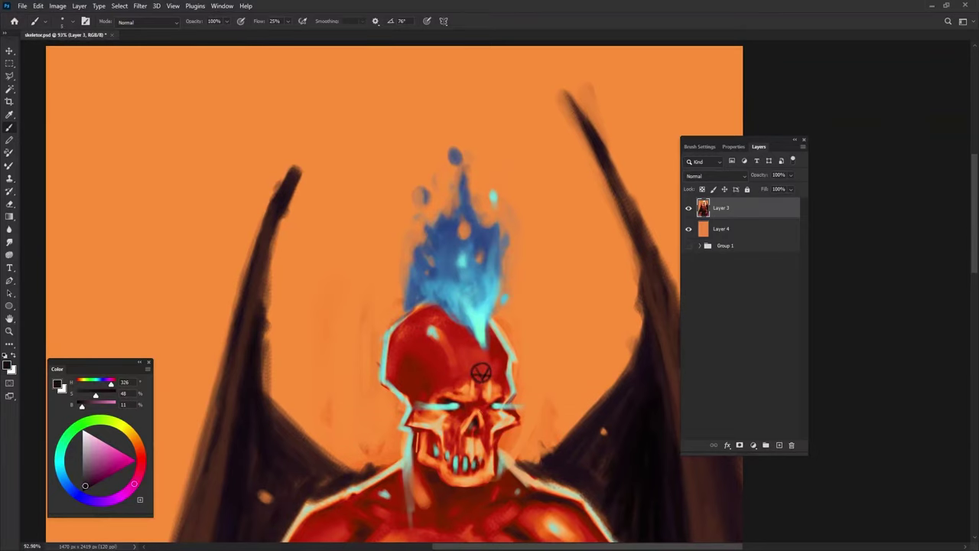
- Sample medium blue and very light cyan from the flame, framing the skull for detail work
scroll(488, 467, "down", 3)
scroll(488, 468, "up", 3)
left_click(489, 396, "alt")
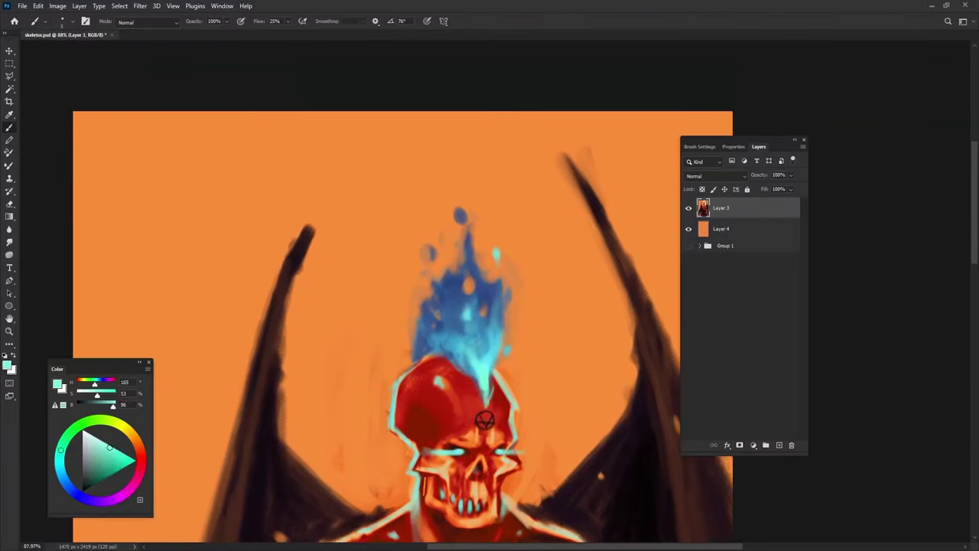
left_click(489, 398, "alt")
left_click_drag(517, 425, 501, 377)
scroll(488, 402, "down", 5)
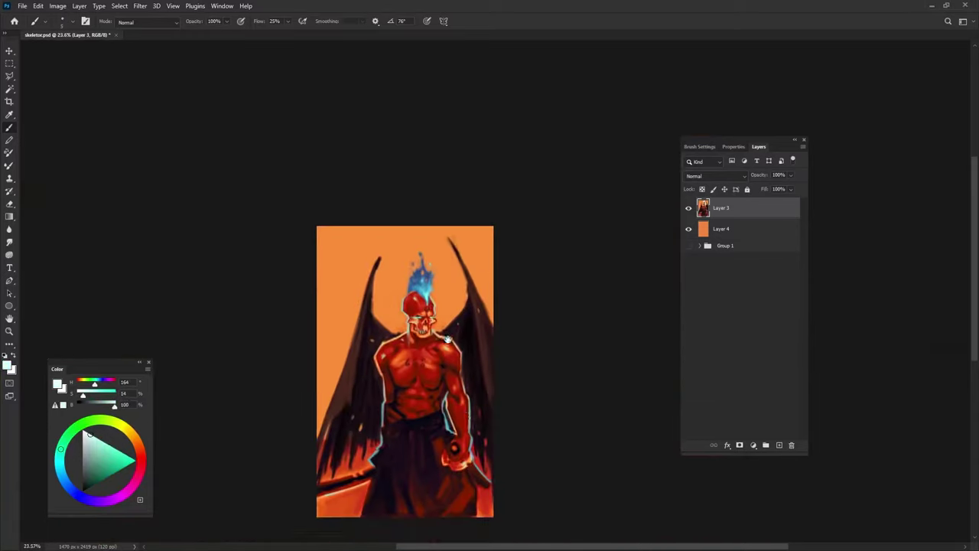
scroll(486, 421, "up", 1)
scroll(484, 441, "up", 1)
- Rotate the view and paint bright cyan rim light along the sword's lower-left edge
left_click_drag(484, 441, 482, 440)
left_click(459, 487, "alt")
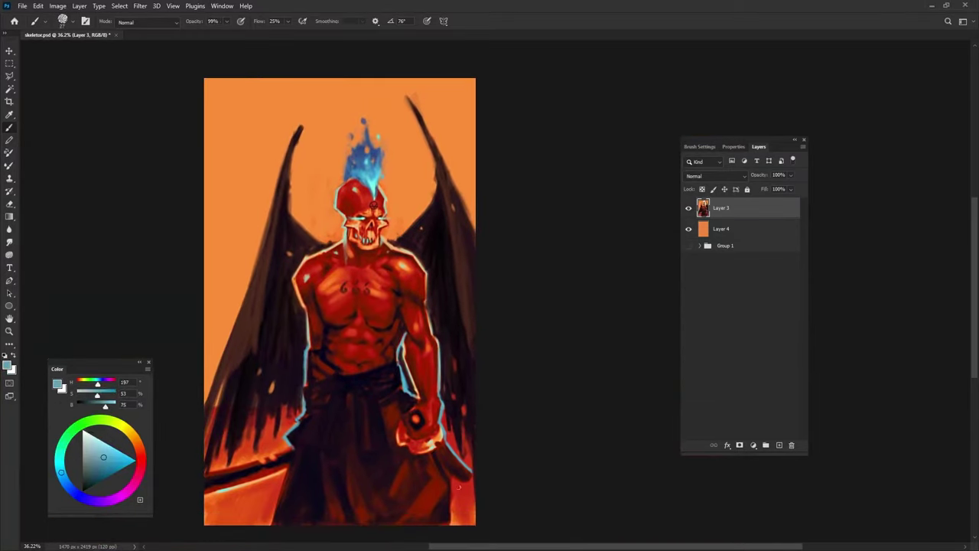
key("r")
left_click_drag(283, 486, 459, 372)
scroll(459, 372, "up", 3)
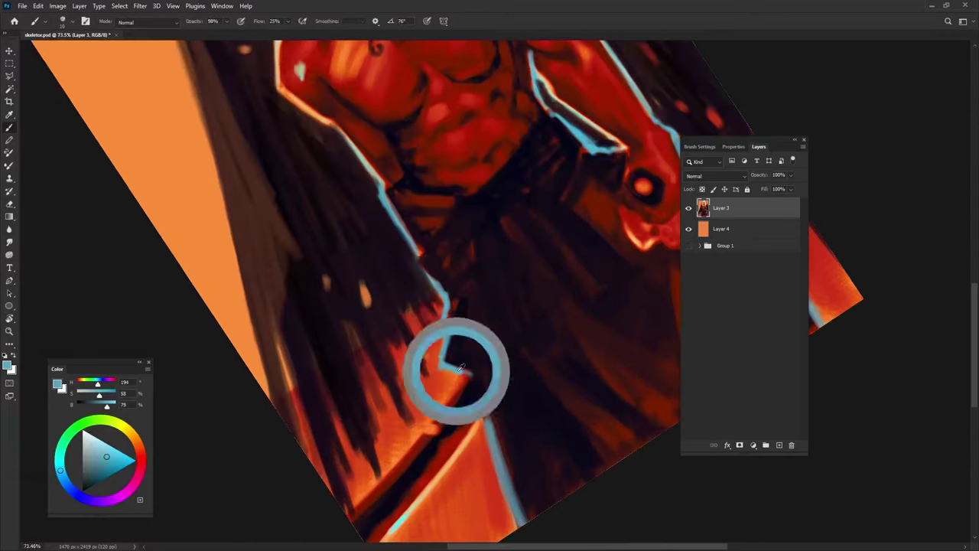
left_click_drag(353, 489, 417, 440)
left_click_drag(459, 386, 479, 347)
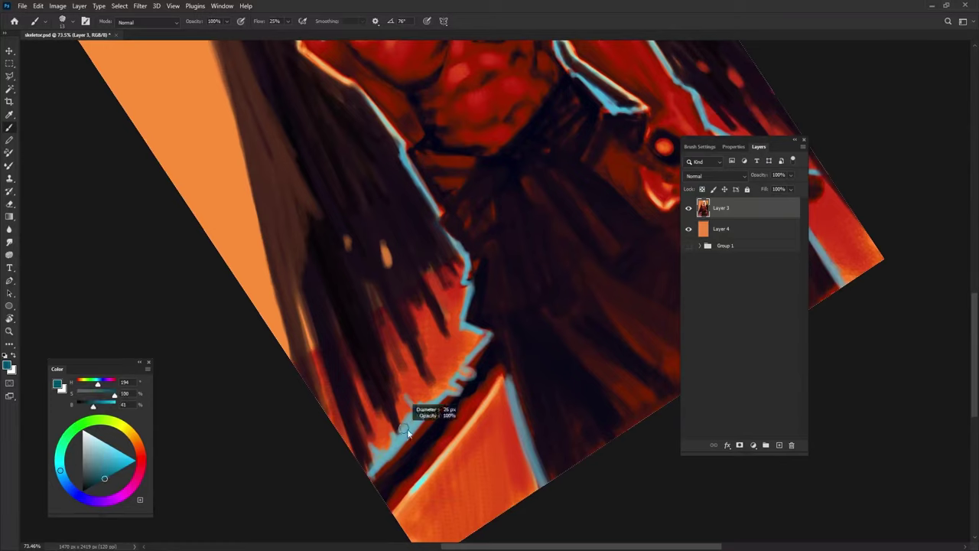
left_click_drag(418, 398, 372, 462)
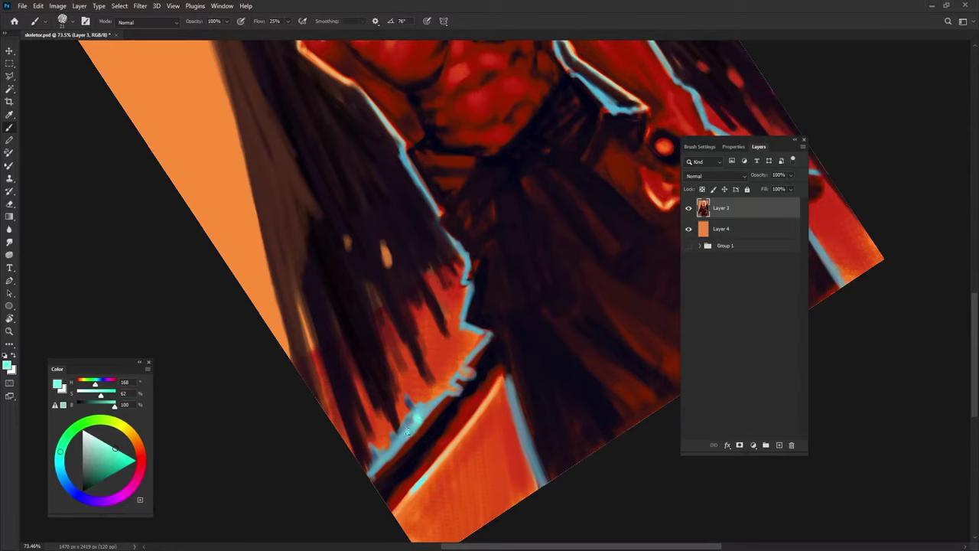
left_click_drag(420, 420, 370, 469)
left_click_drag(467, 373, 403, 498)
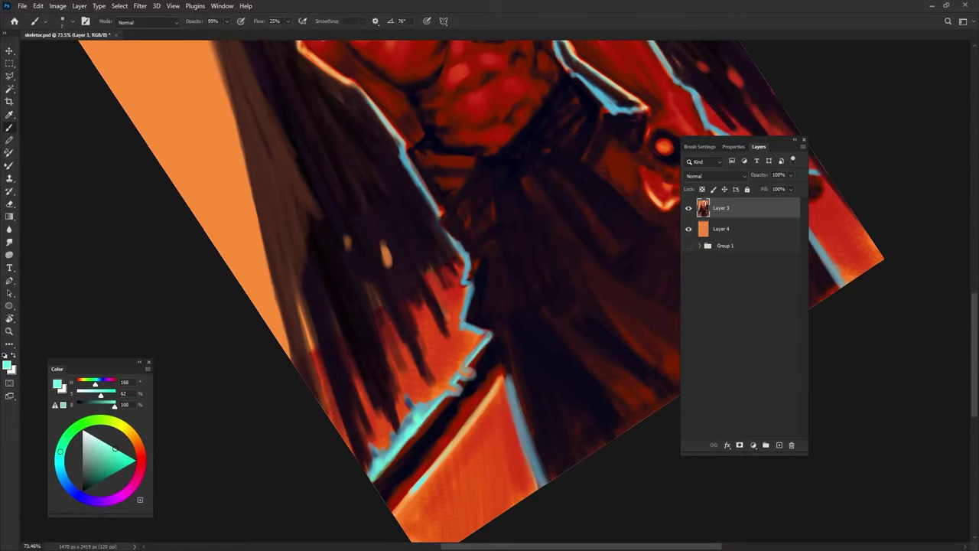
- Sample light cyan-green and paint a crossing star glint at the blade tip
scroll(406, 490, "down", 3)
left_click(444, 434, "alt")
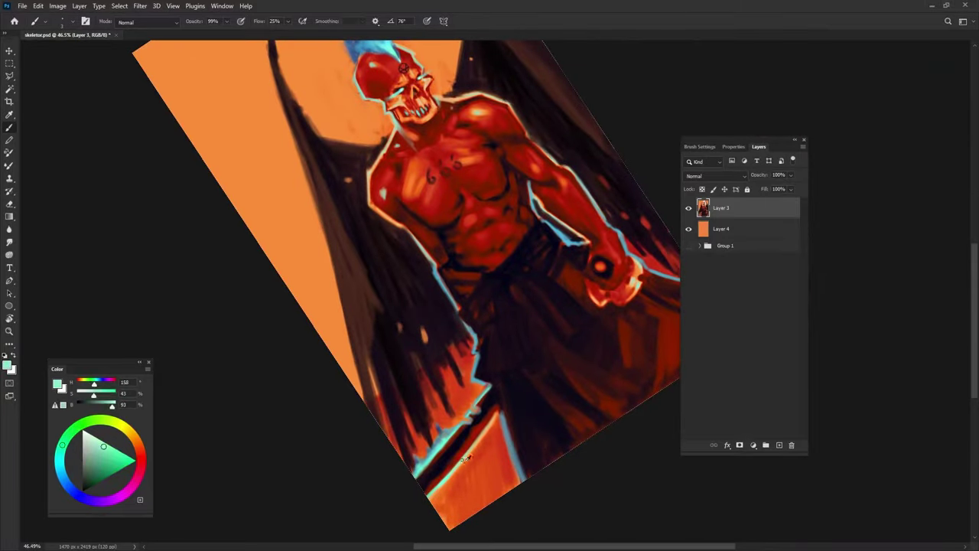
mouse_move(448, 448)
left_mouse_down()
mouse_move(470, 492)
mouse_move(494, 440)
left_mouse_up()
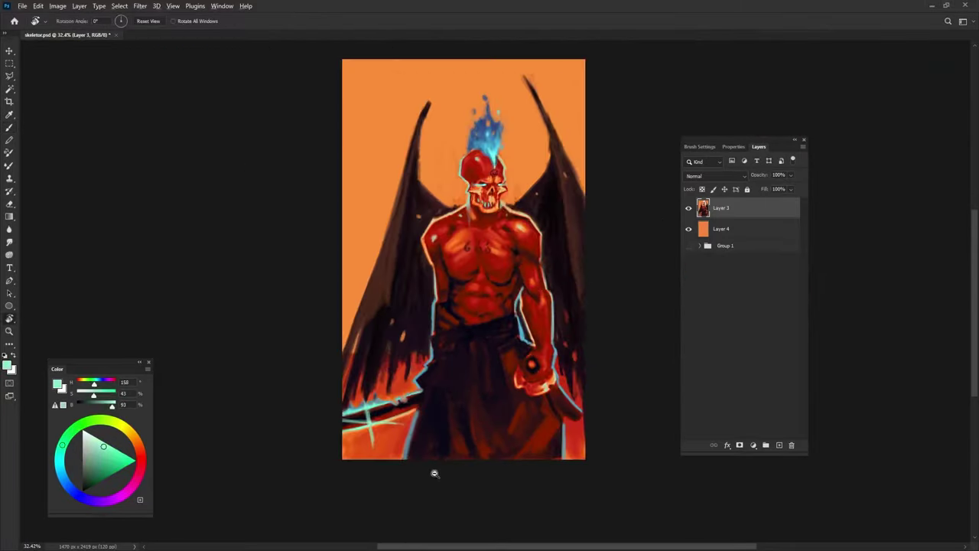